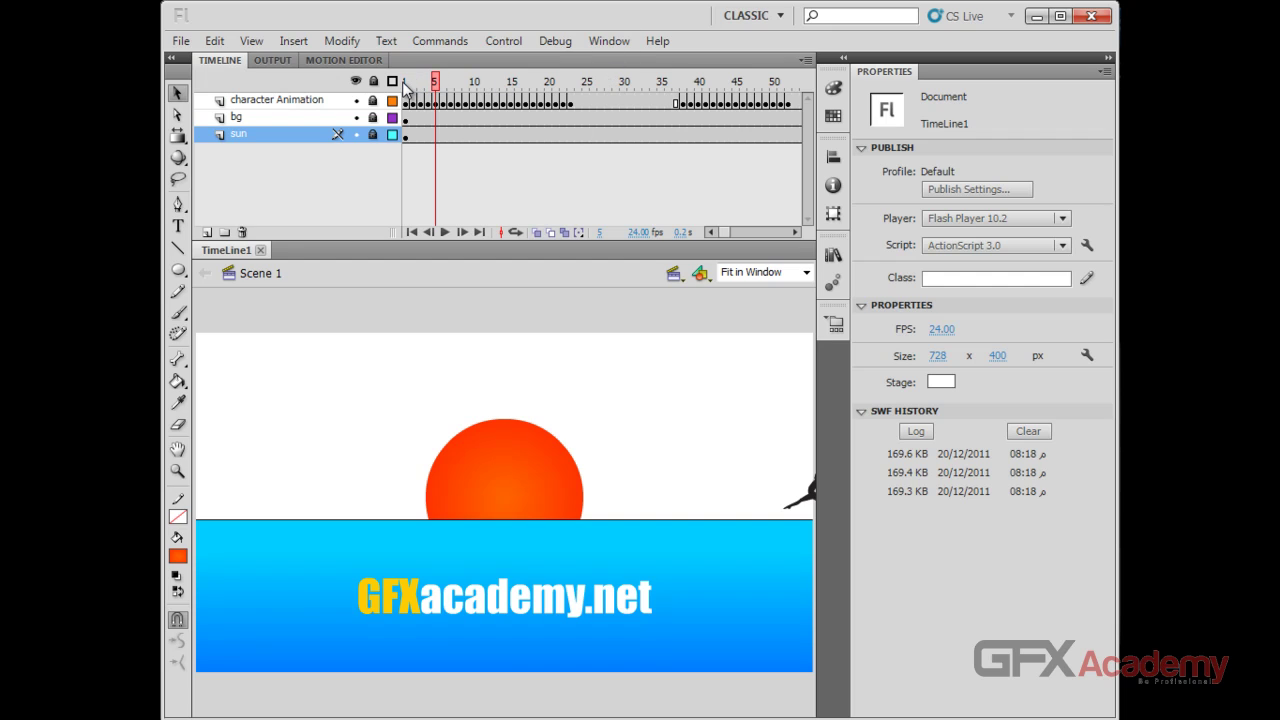
Examine the frames of the character Animation, bg and sun layers, then the full length of the timeline.
left_click_drag(407, 84, 555, 88)
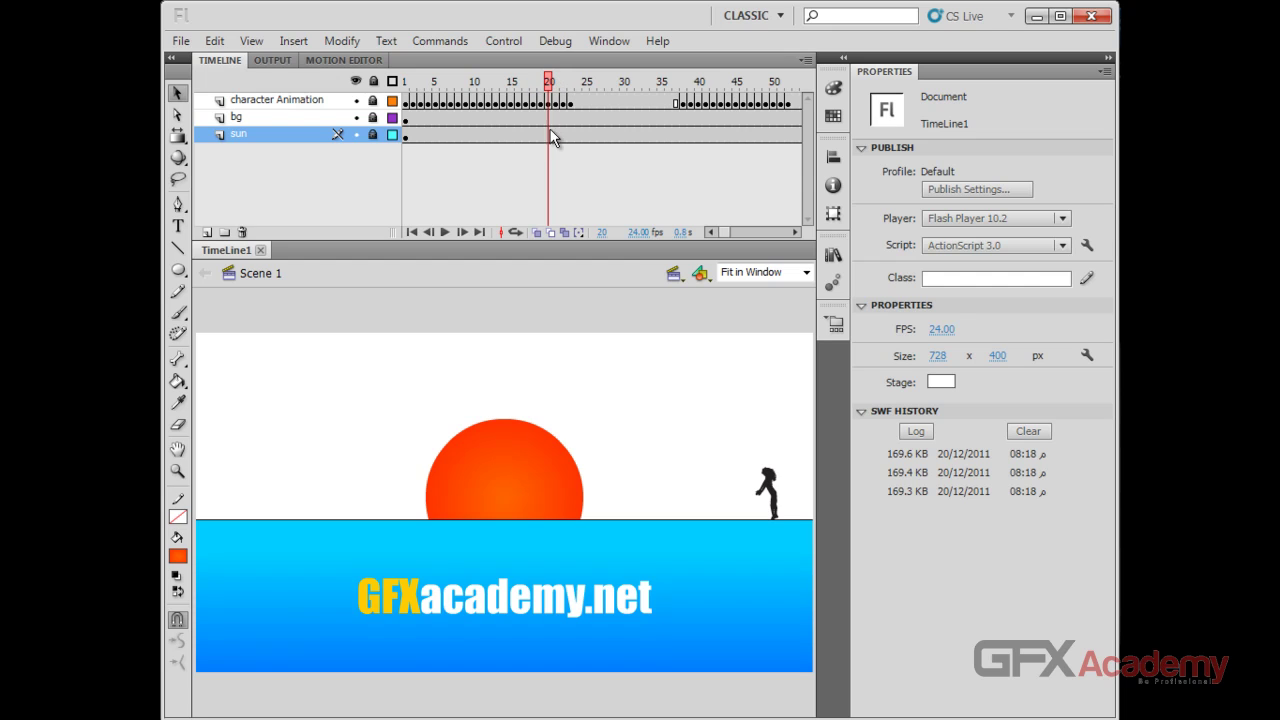
left_click(556, 134)
left_click(594, 104)
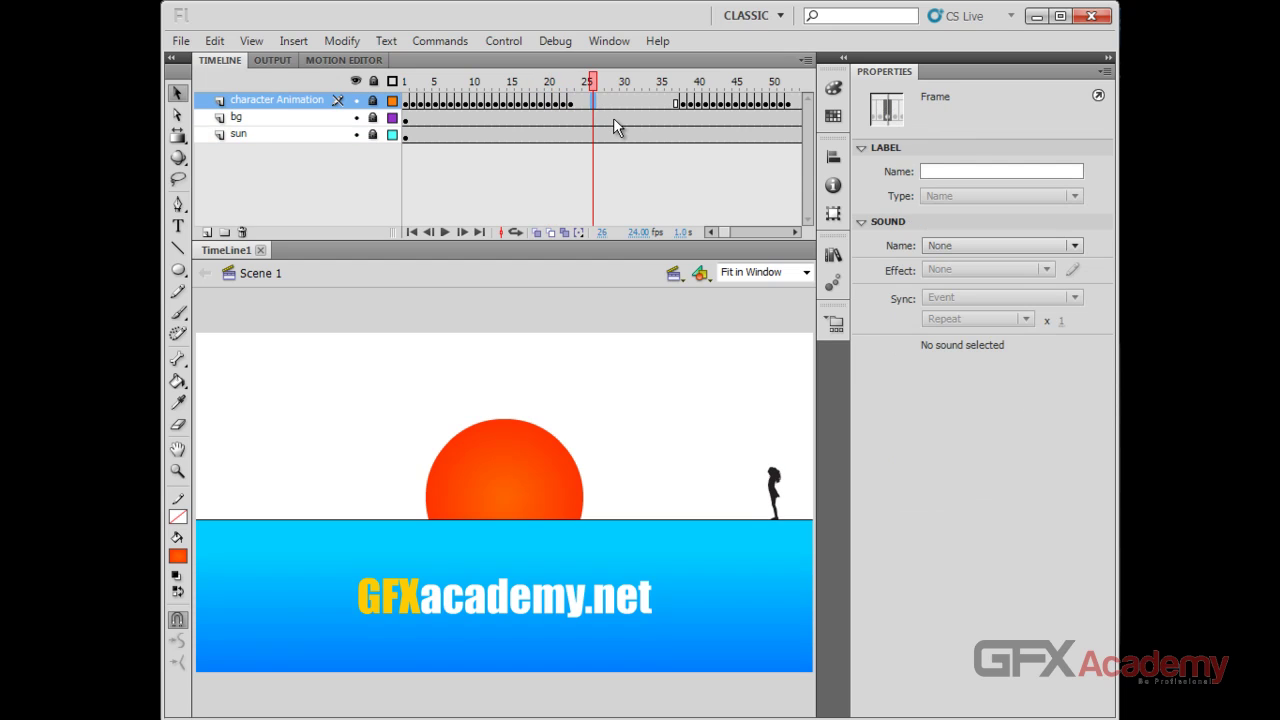
left_click(616, 118)
left_click(616, 134)
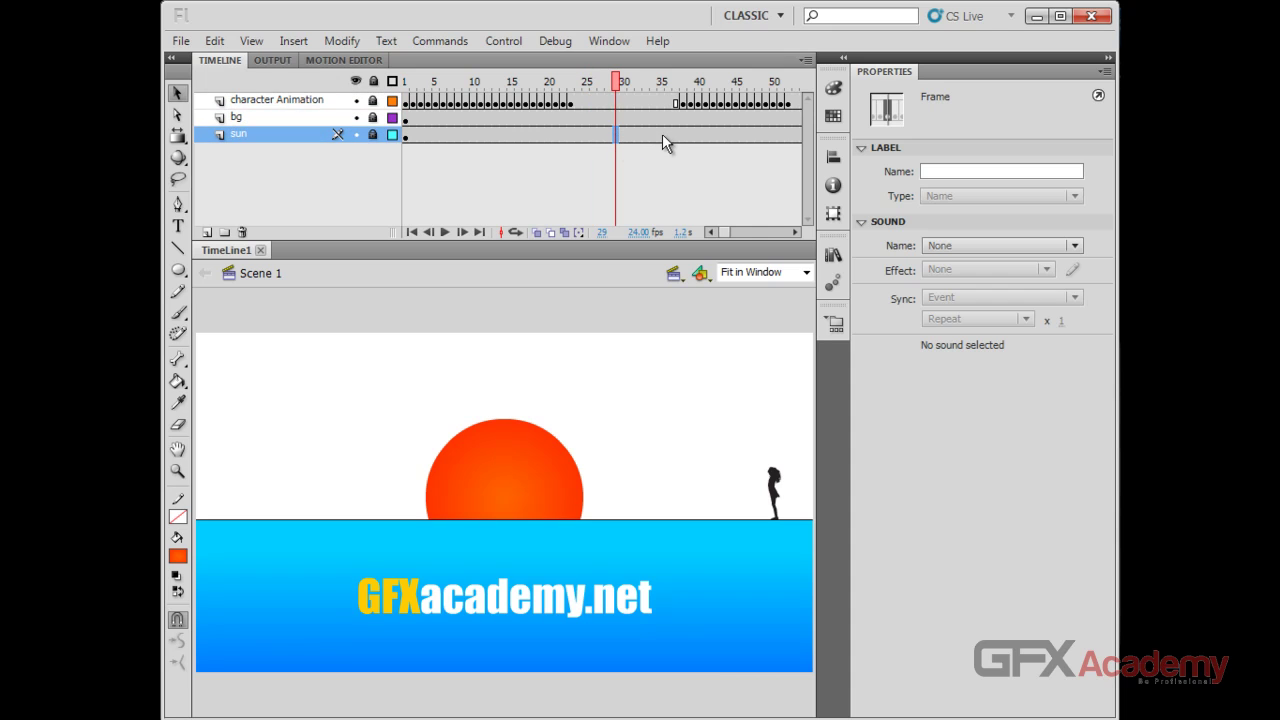
left_click(638, 134)
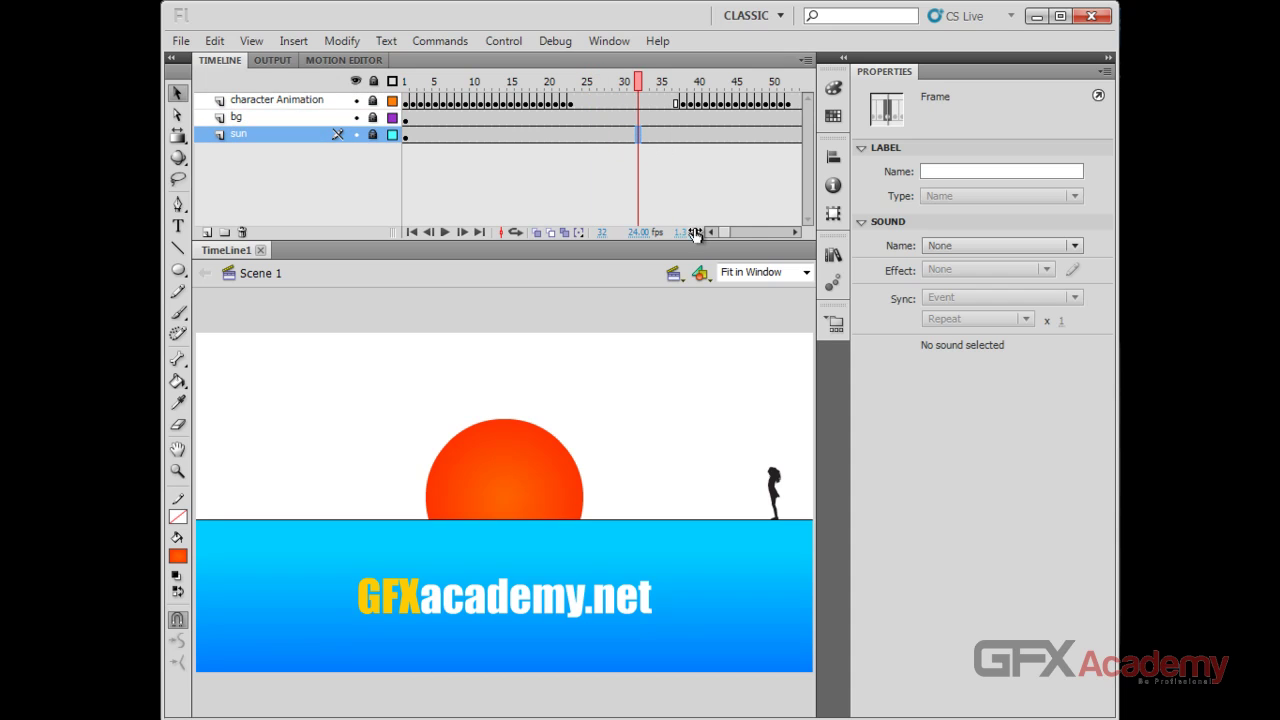
left_click_drag(726, 232, 792, 232)
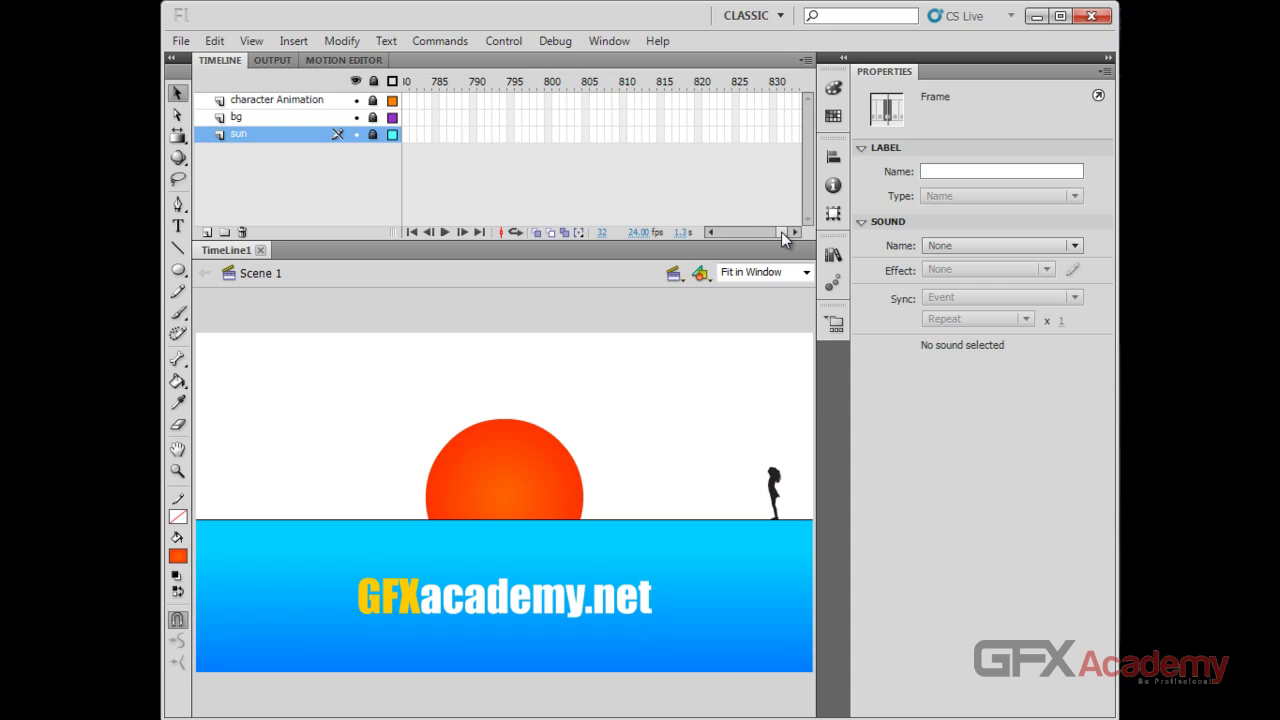
left_click_drag(781, 232, 715, 232)
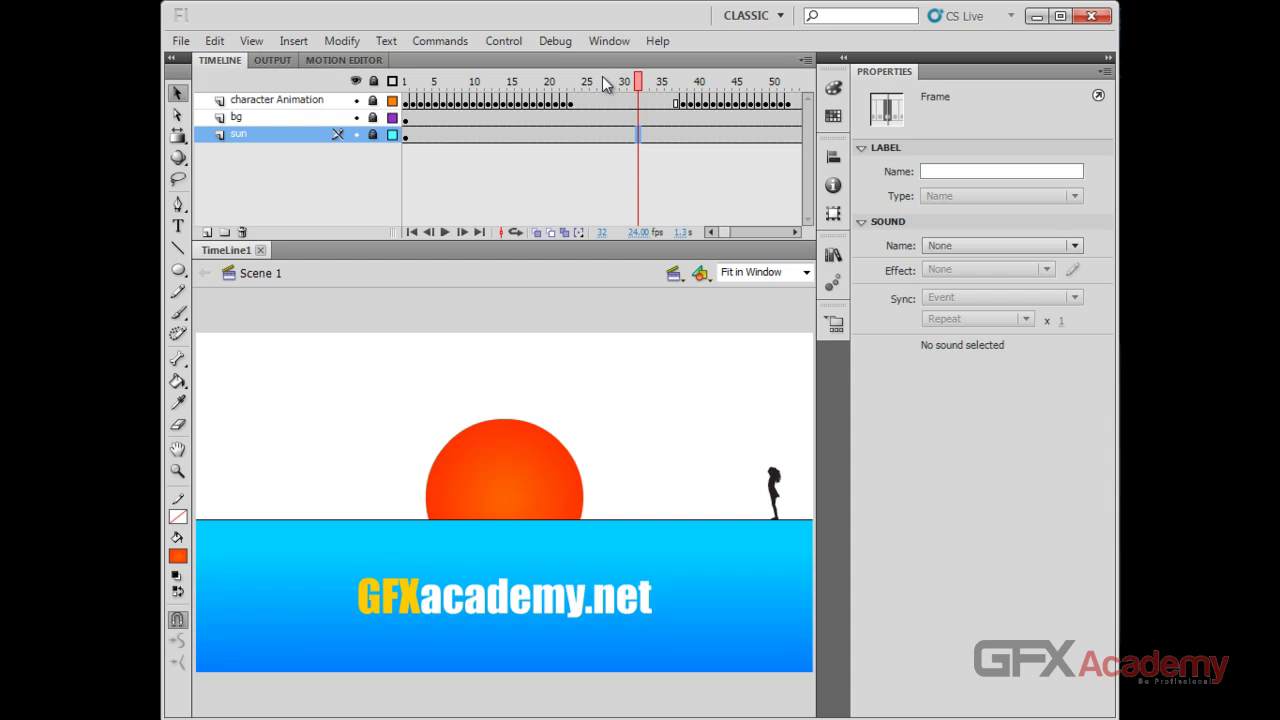
Scrub the playhead between frames 1 and 27 to examine the current-frame and elapsed-time indicators.
left_click_drag(598, 80, 408, 90)
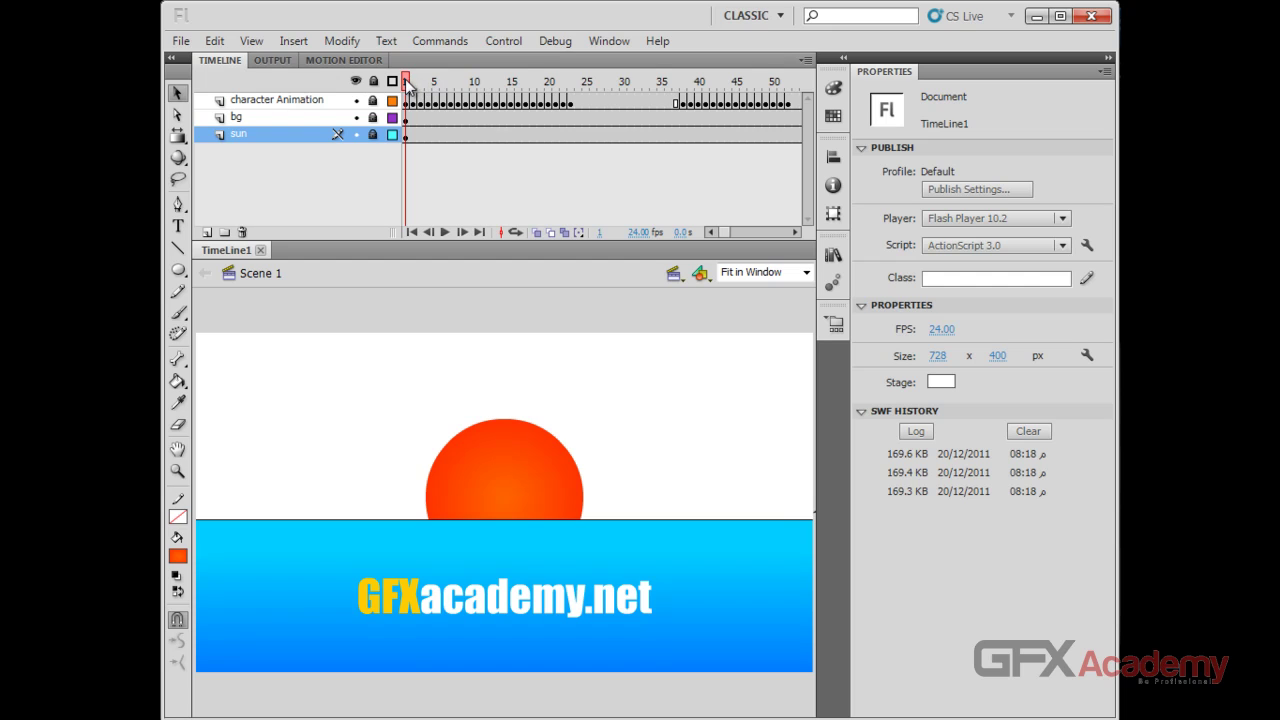
left_click_drag(406, 82, 580, 85)
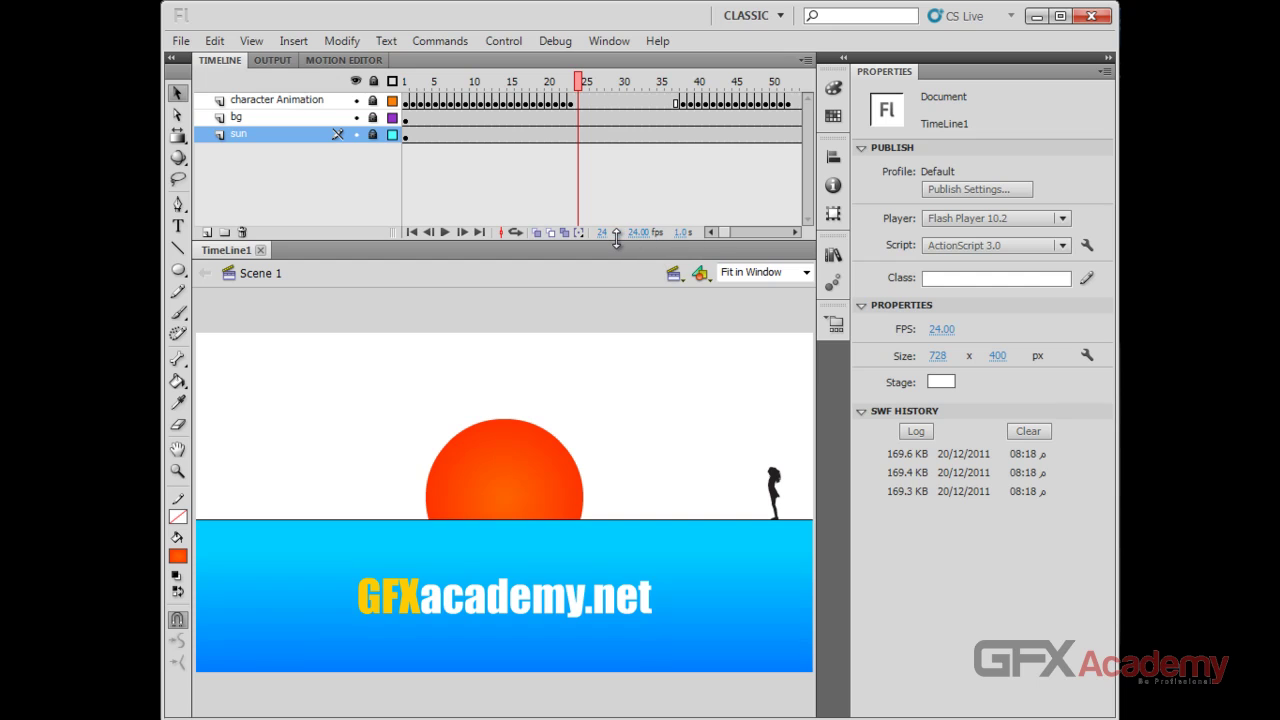
left_click_drag(578, 82, 474, 82)
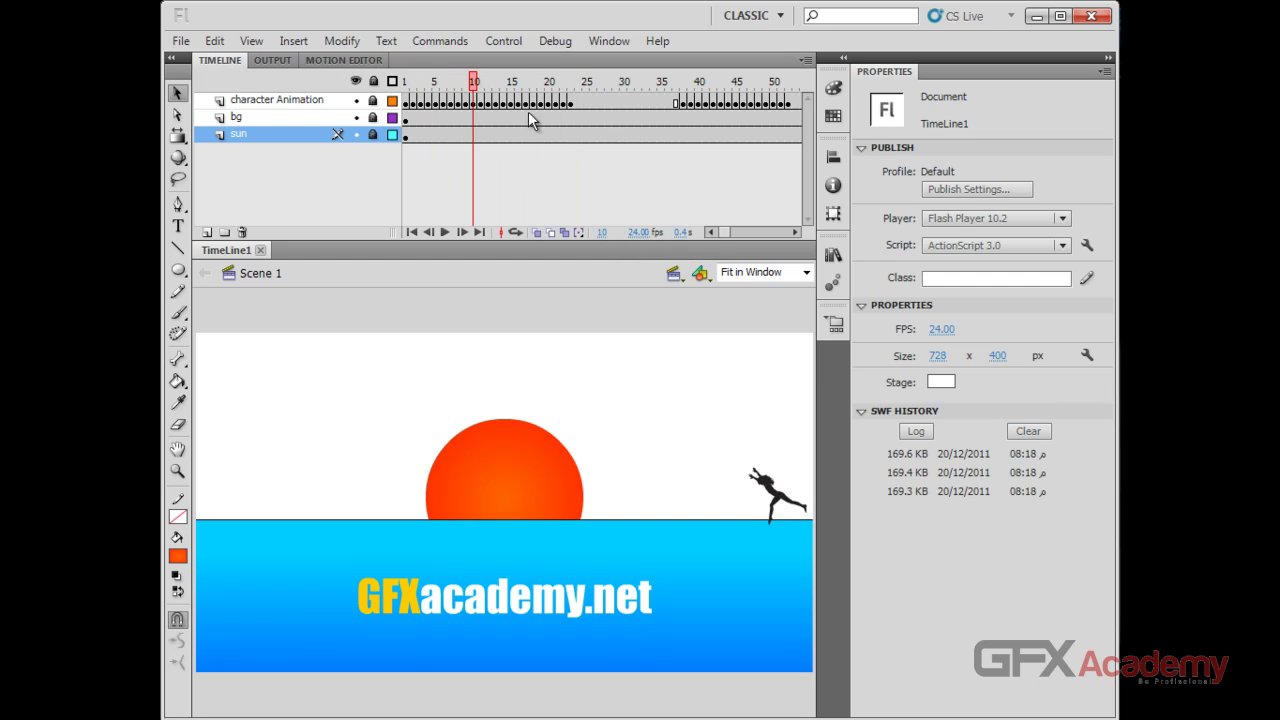
left_click(602, 234)
key("Return")
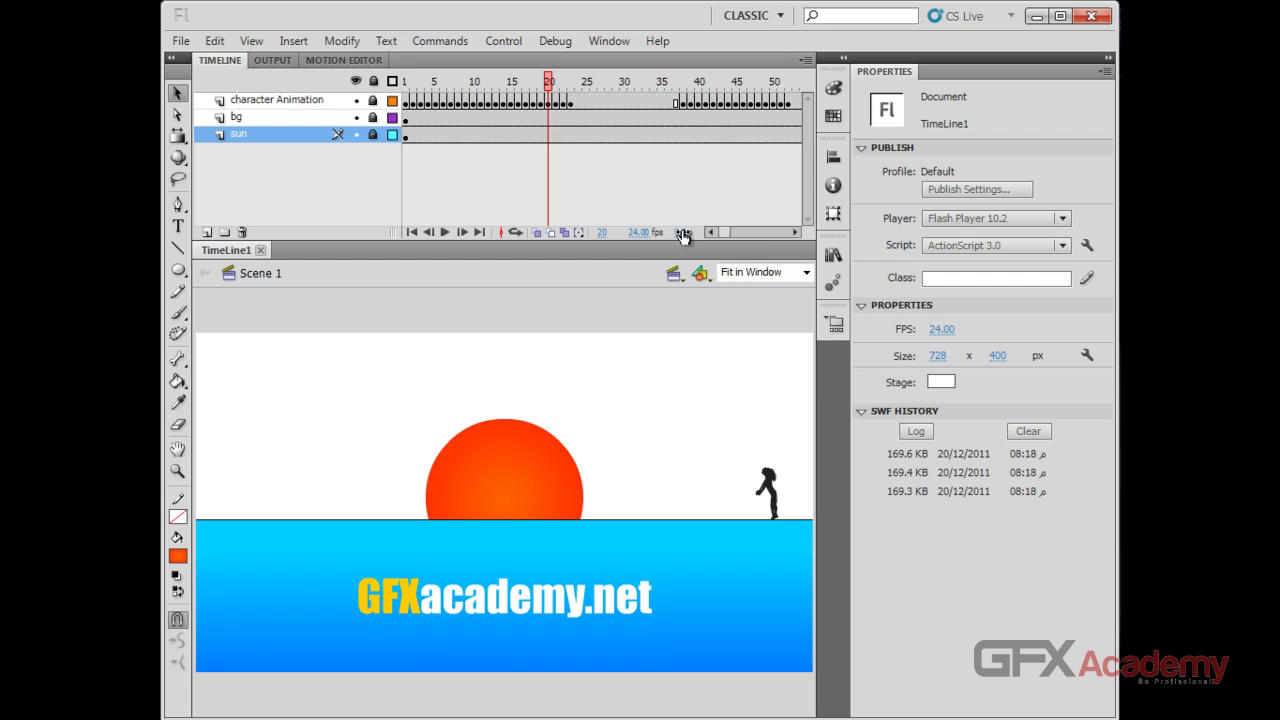
left_click_drag(549, 80, 578, 80)
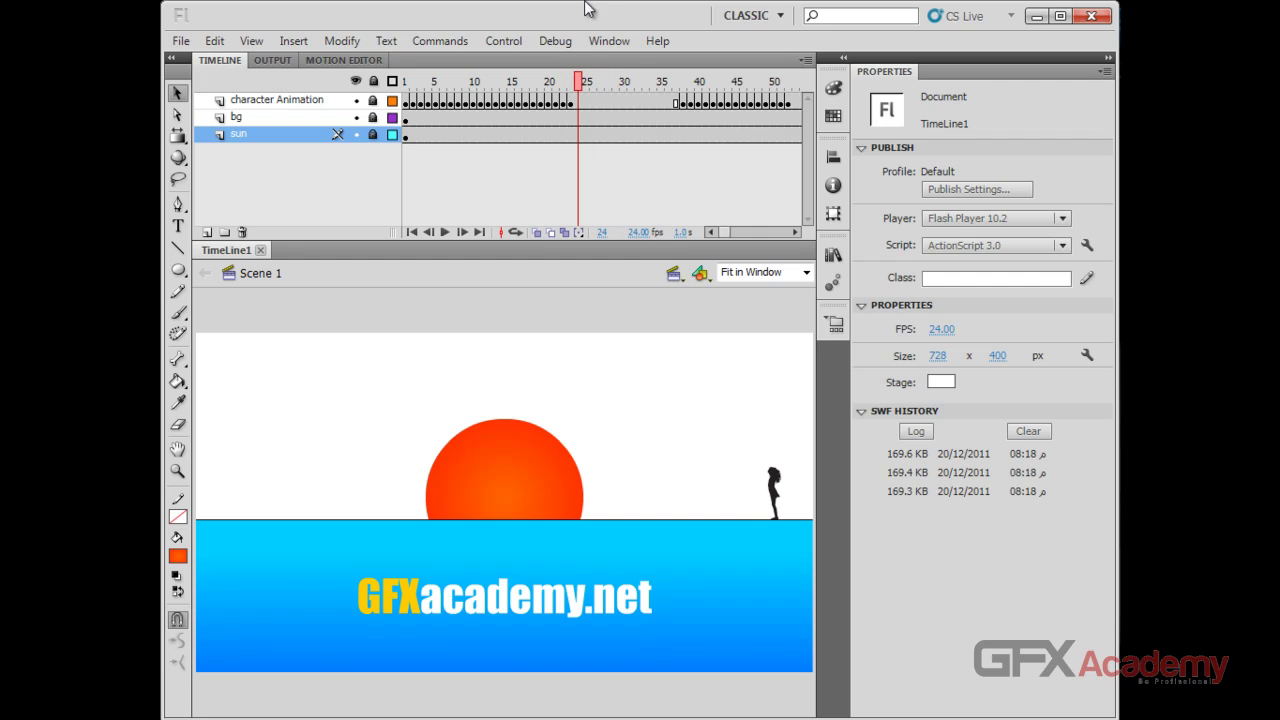
left_click(586, 80)
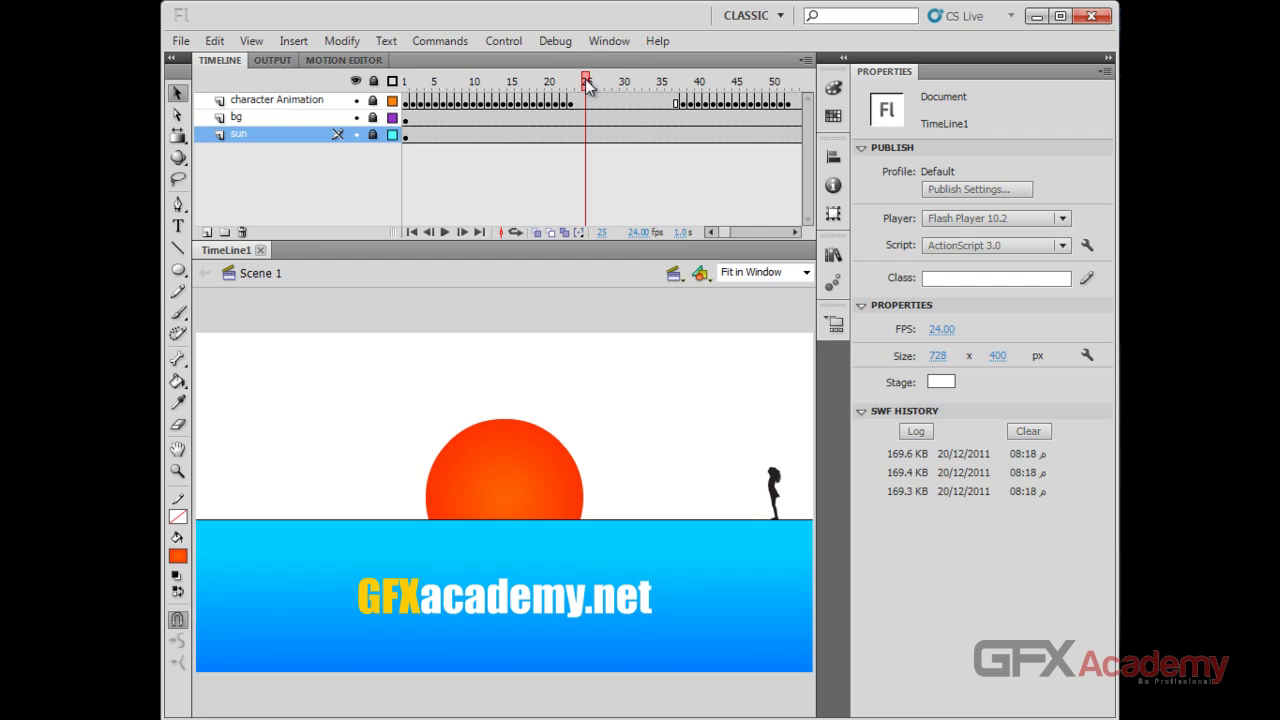
left_click_drag(586, 80, 601, 80)
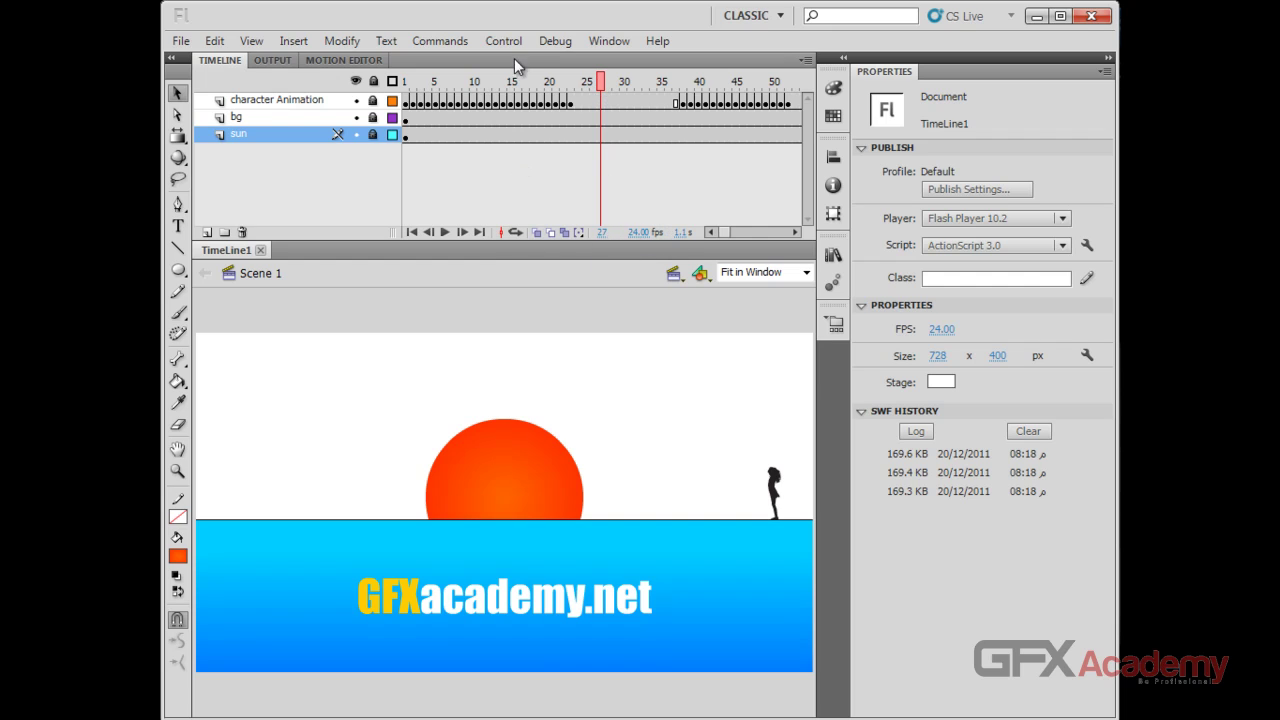
Play the animation from frame 1 and rewind it to the first frame.
left_click_drag(426, 81, 405, 81)
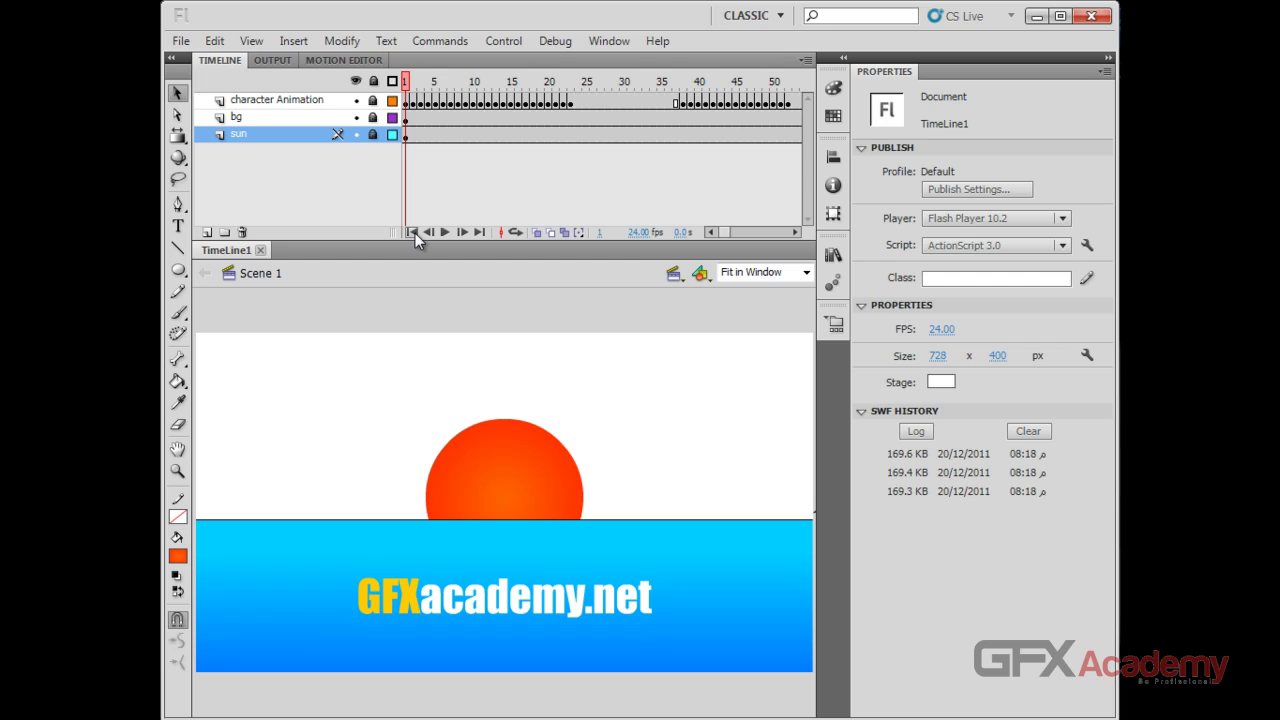
left_click(444, 232)
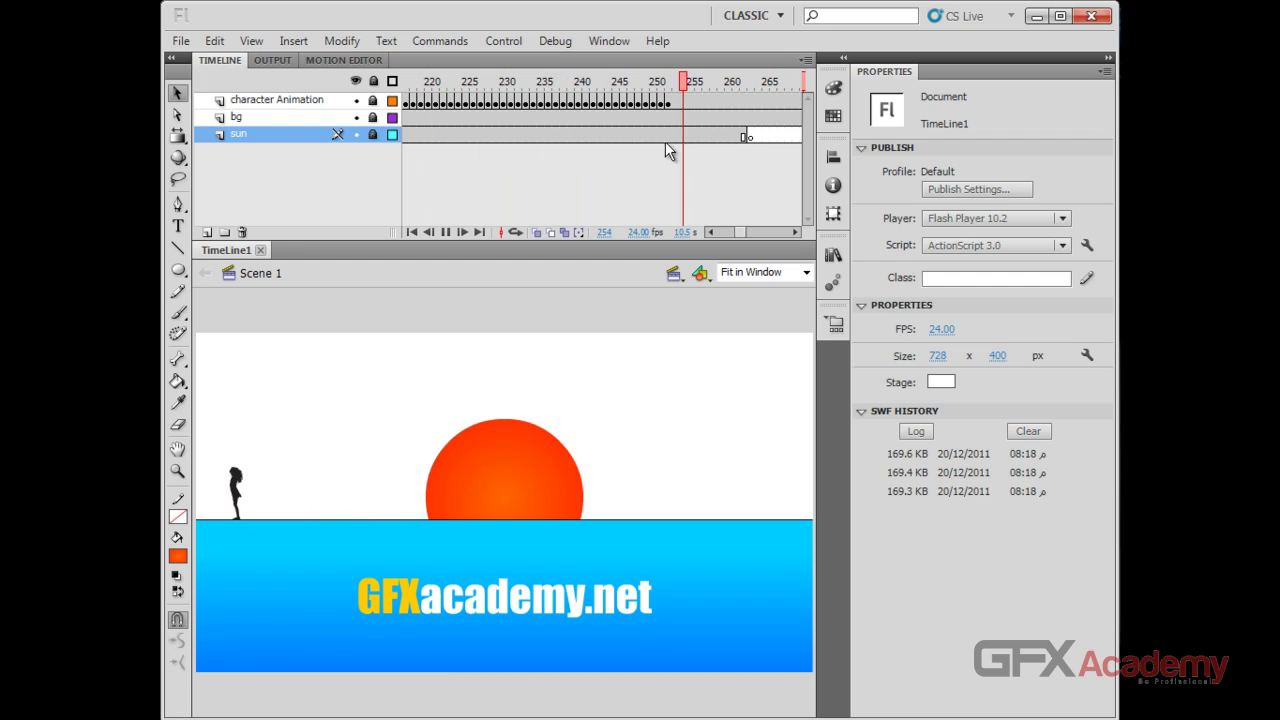
left_click(411, 232)
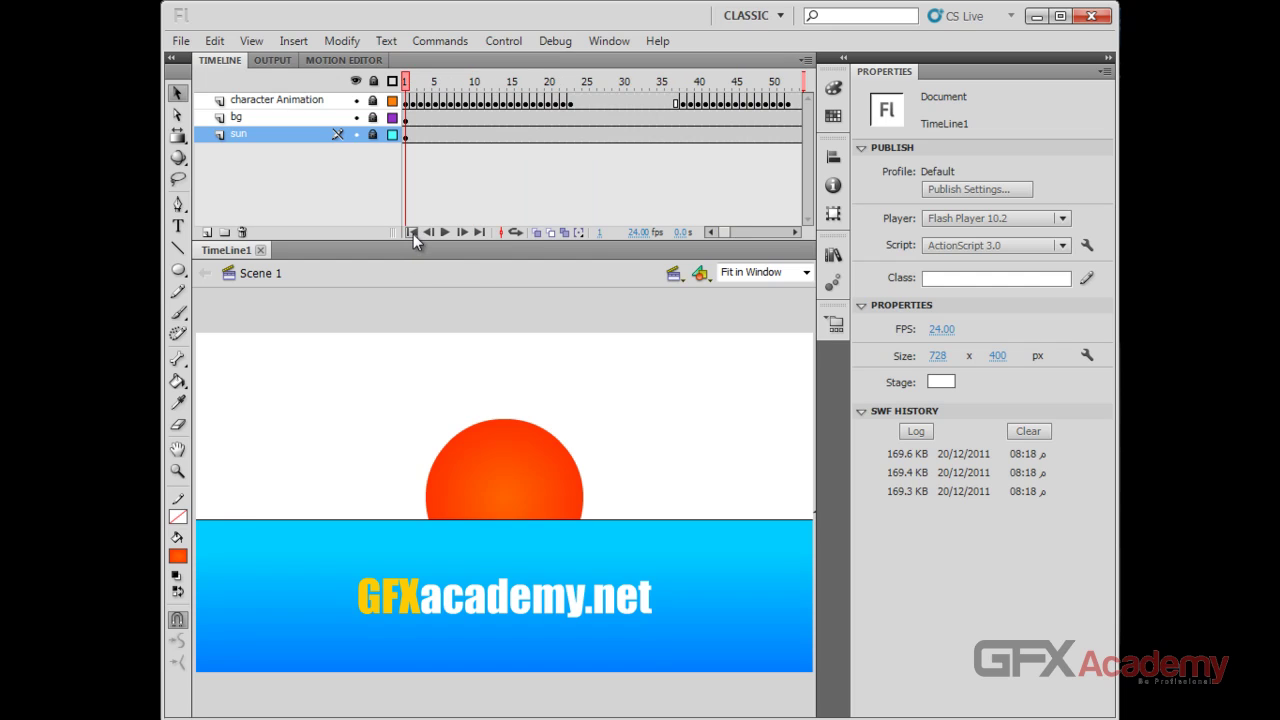
Go to the last frame of the animation and step back one frame at a time to about frame 230.
left_click(479, 232)
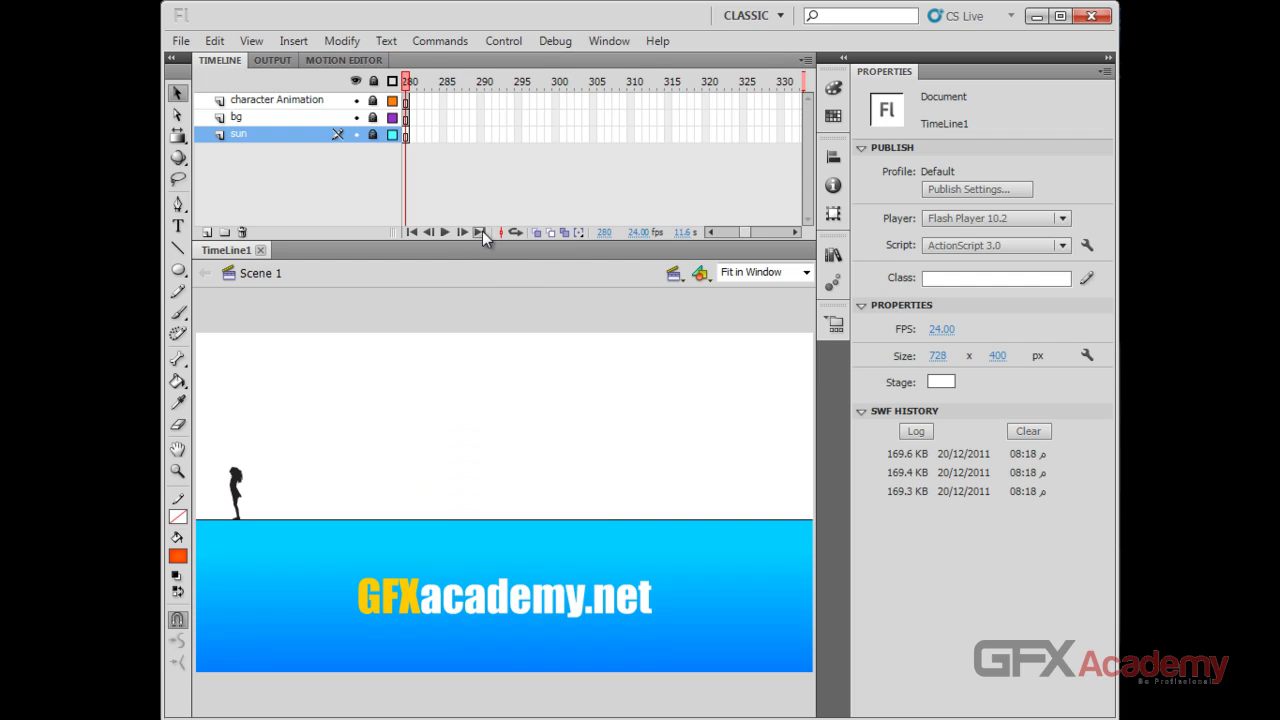
left_click(430, 232)
left_click(430, 232)
left_click(430, 232)
left_click(430, 232)
left_click(430, 232)
left_click(430, 232)
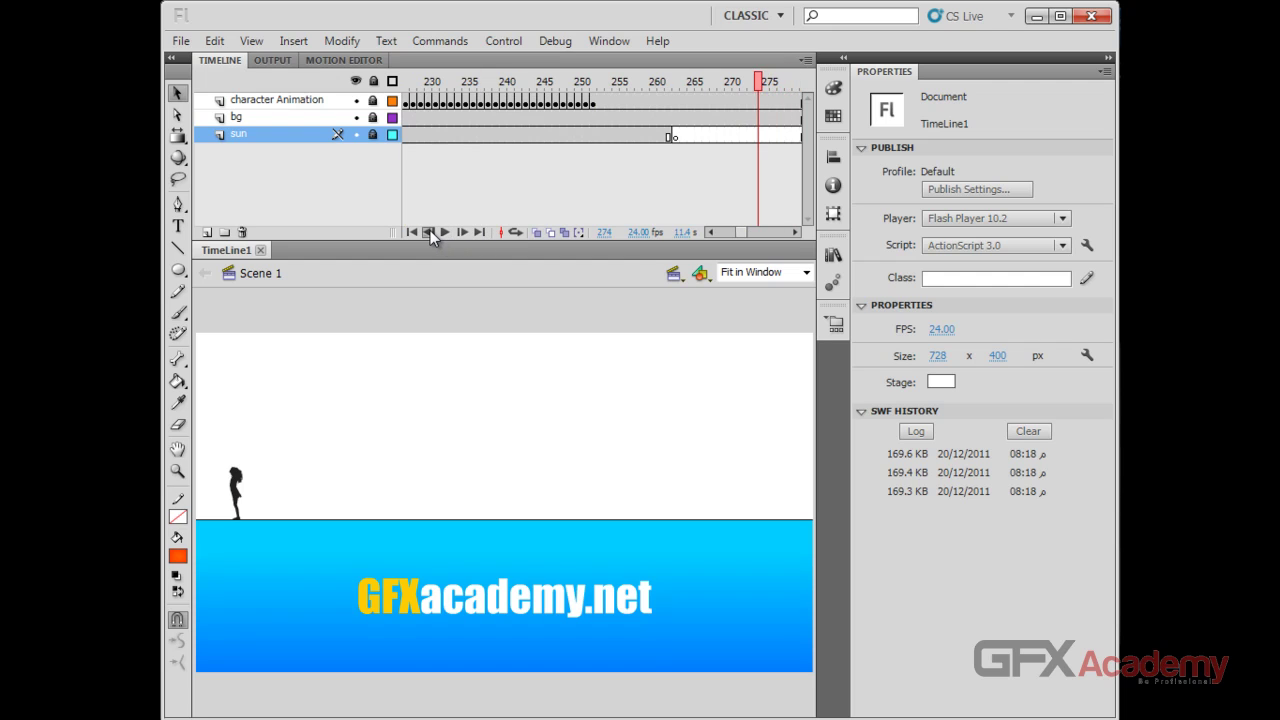
left_click(430, 232)
left_click(430, 232)
left_click(430, 232)
left_click(430, 232)
left_click(430, 232)
left_click(430, 232)
left_click(430, 232)
left_click(430, 232)
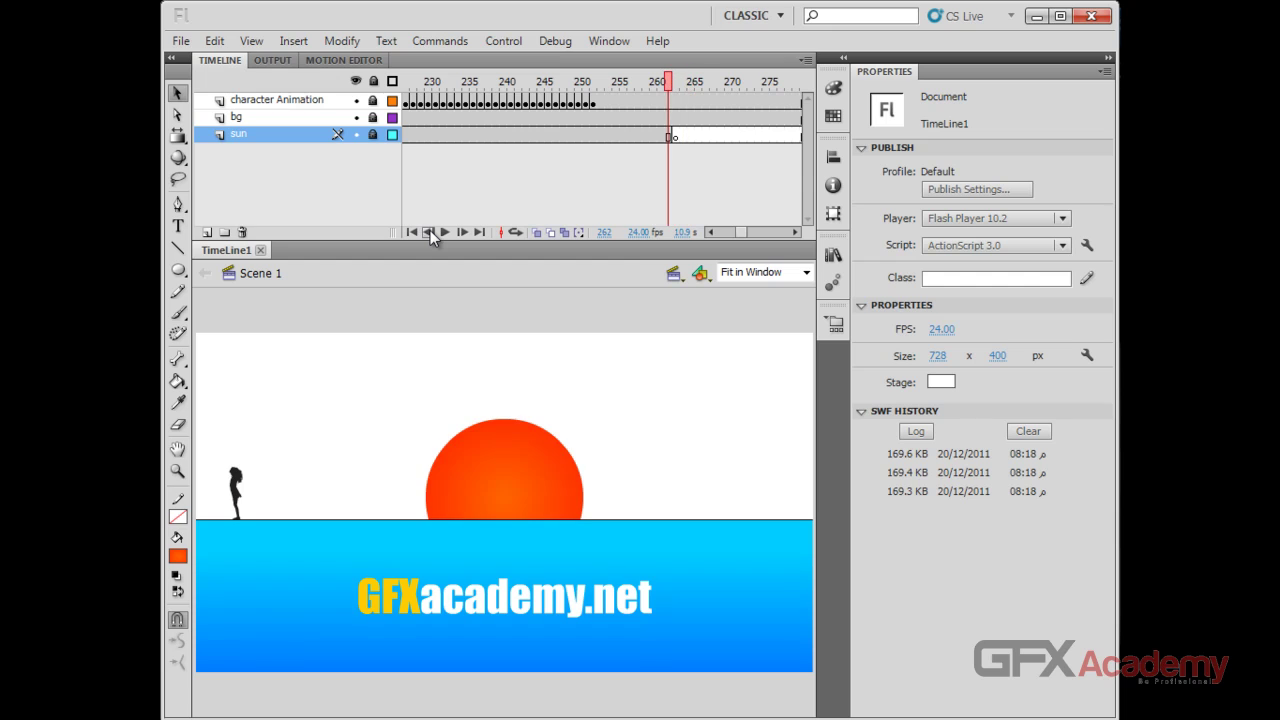
left_click(430, 232)
left_click(430, 232)
left_click(430, 232)
left_click(430, 232)
left_click(430, 232)
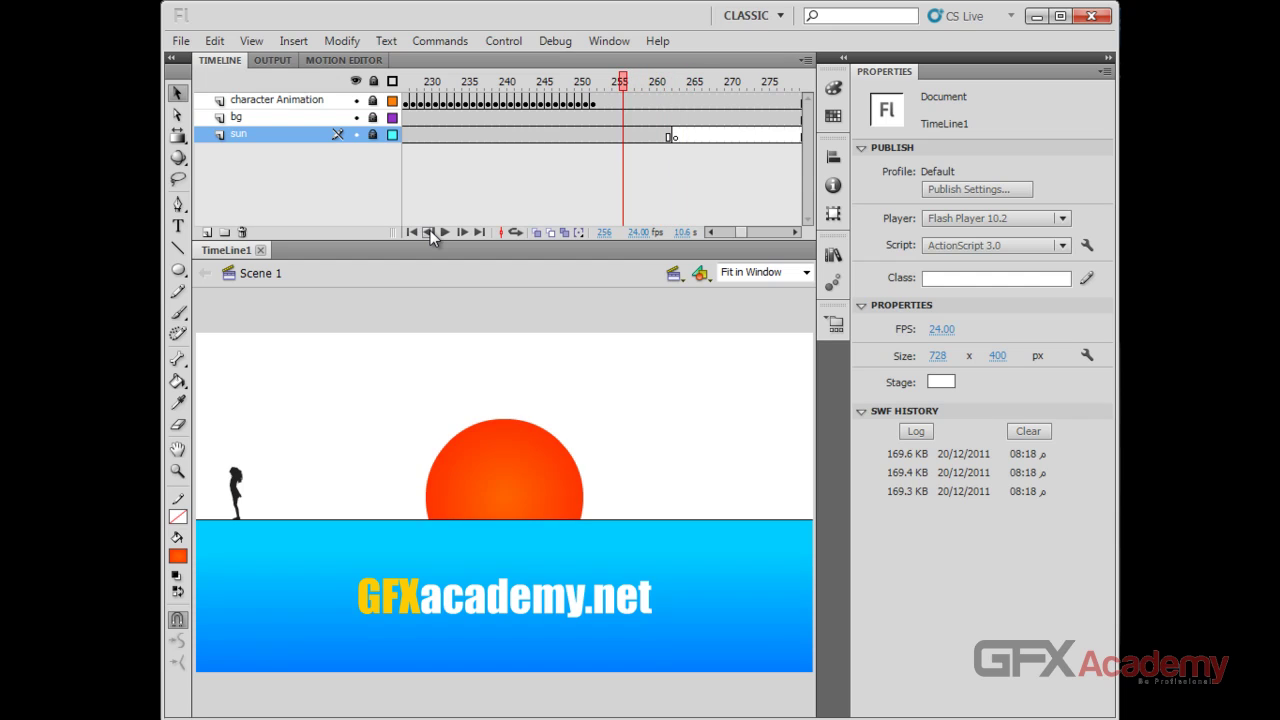
left_click(430, 232)
left_click(430, 232)
left_click(430, 232)
left_click(430, 232)
left_click(430, 232)
left_click(430, 232)
left_click(430, 232)
left_click(430, 232)
left_click(430, 232)
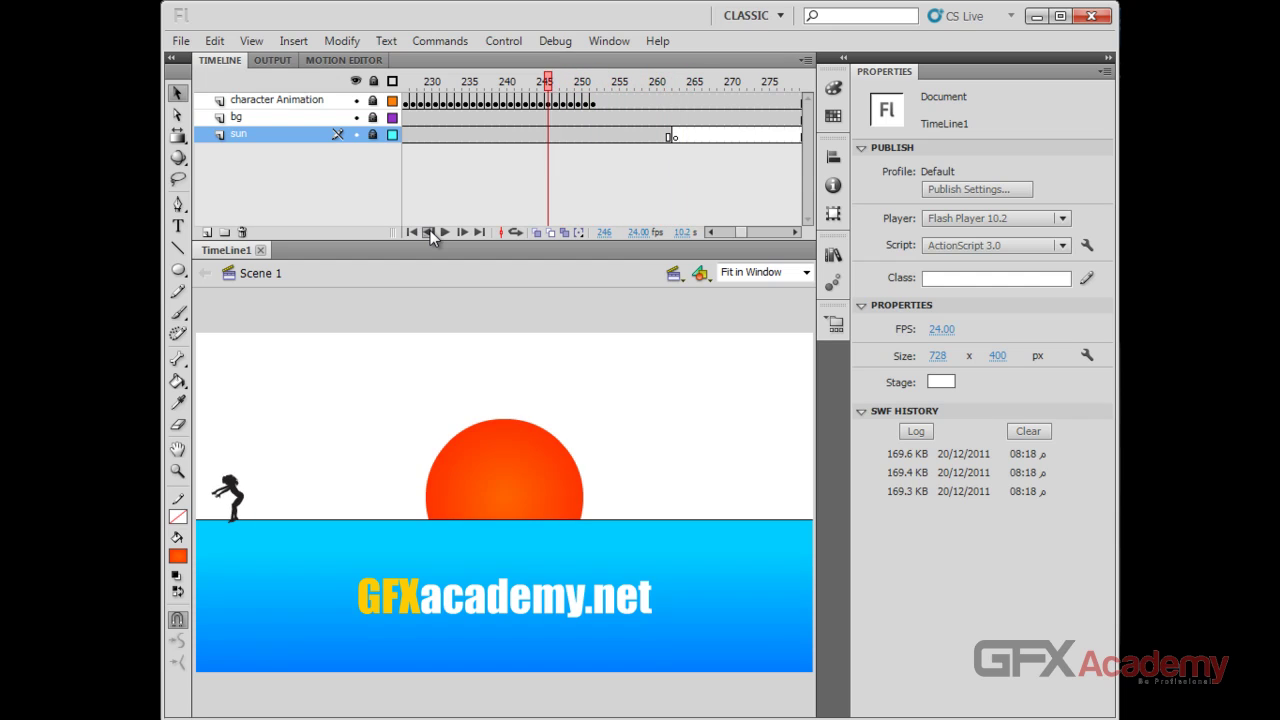
left_click(430, 232)
left_click(430, 232)
left_click(430, 232)
left_click(430, 232)
left_click(430, 232)
left_click(430, 232)
left_click(430, 232)
left_click(430, 232)
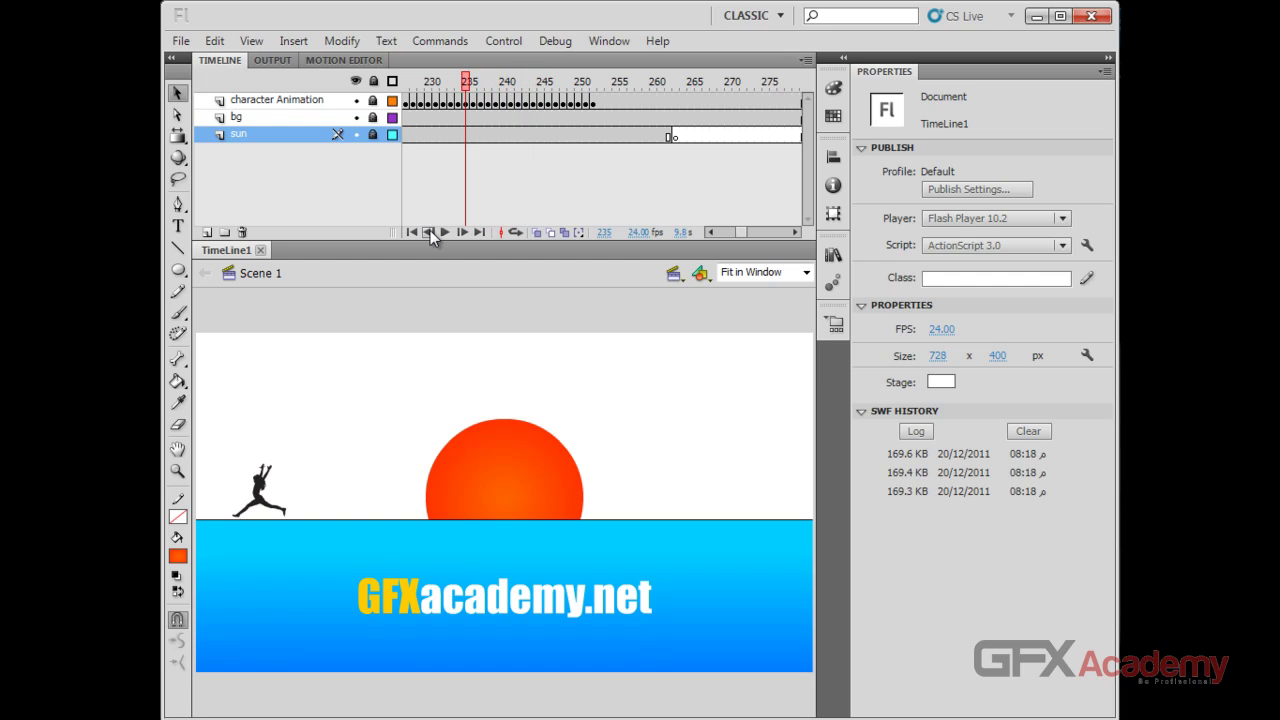
left_click(430, 232)
left_click(430, 232)
left_click(430, 232)
left_click(430, 232)
left_click(430, 232)
Step forward one frame at a time to frame 247, and return to the first frame.
left_click(462, 232)
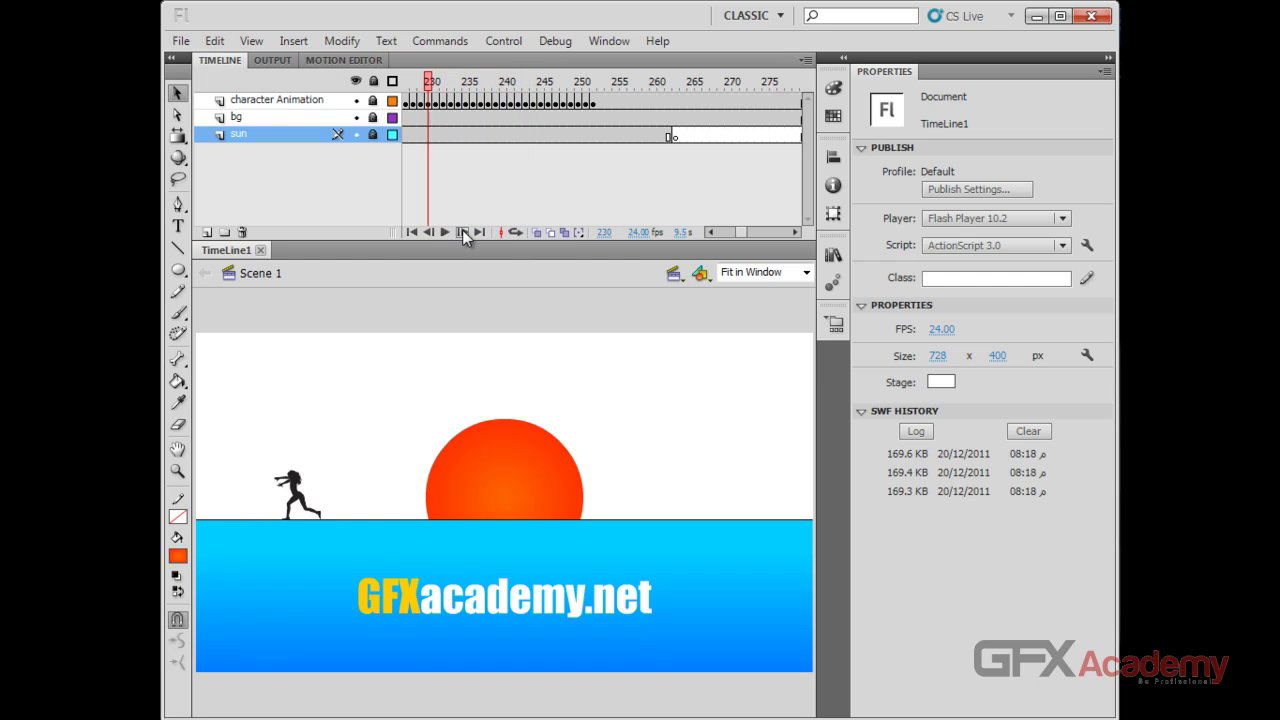
left_click(462, 232)
left_click(462, 232)
left_click(462, 232)
left_click(462, 232)
left_click(462, 232)
left_click(462, 232)
left_click(462, 232)
left_click(462, 232)
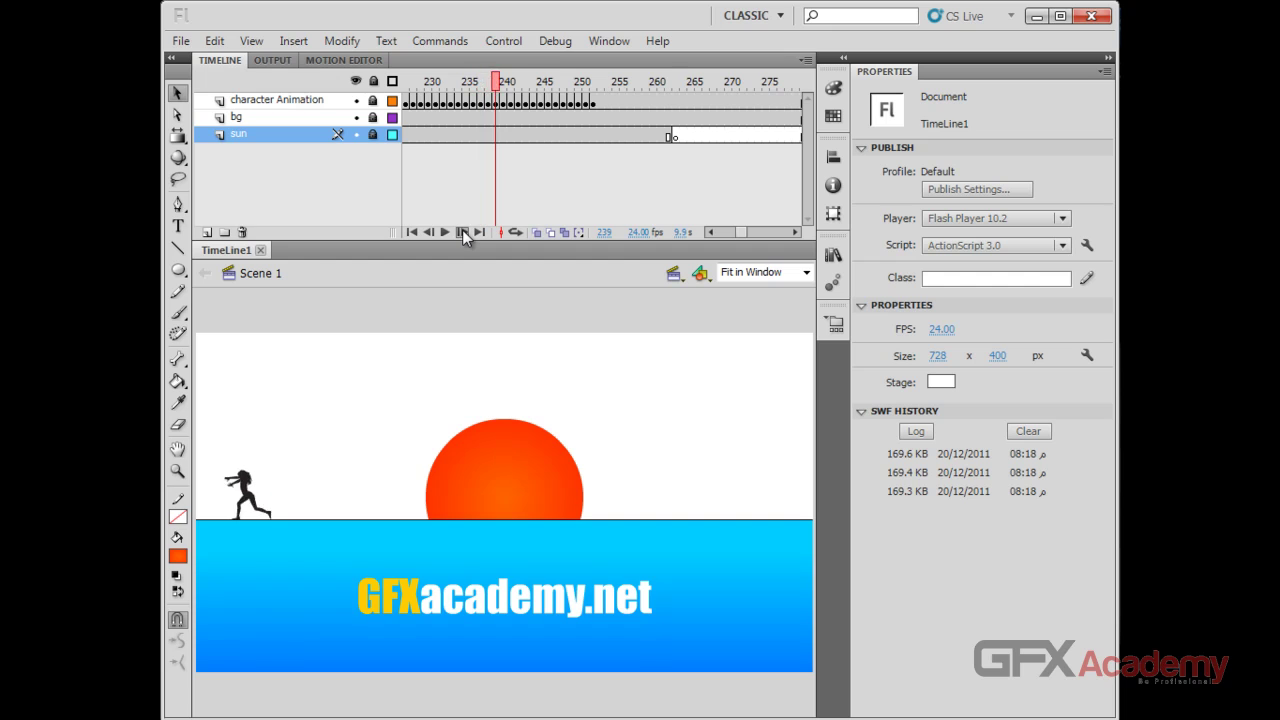
left_click(462, 232)
left_click(462, 232)
left_click(462, 232)
left_click(462, 232)
left_click(462, 232)
left_click(462, 232)
left_click(462, 232)
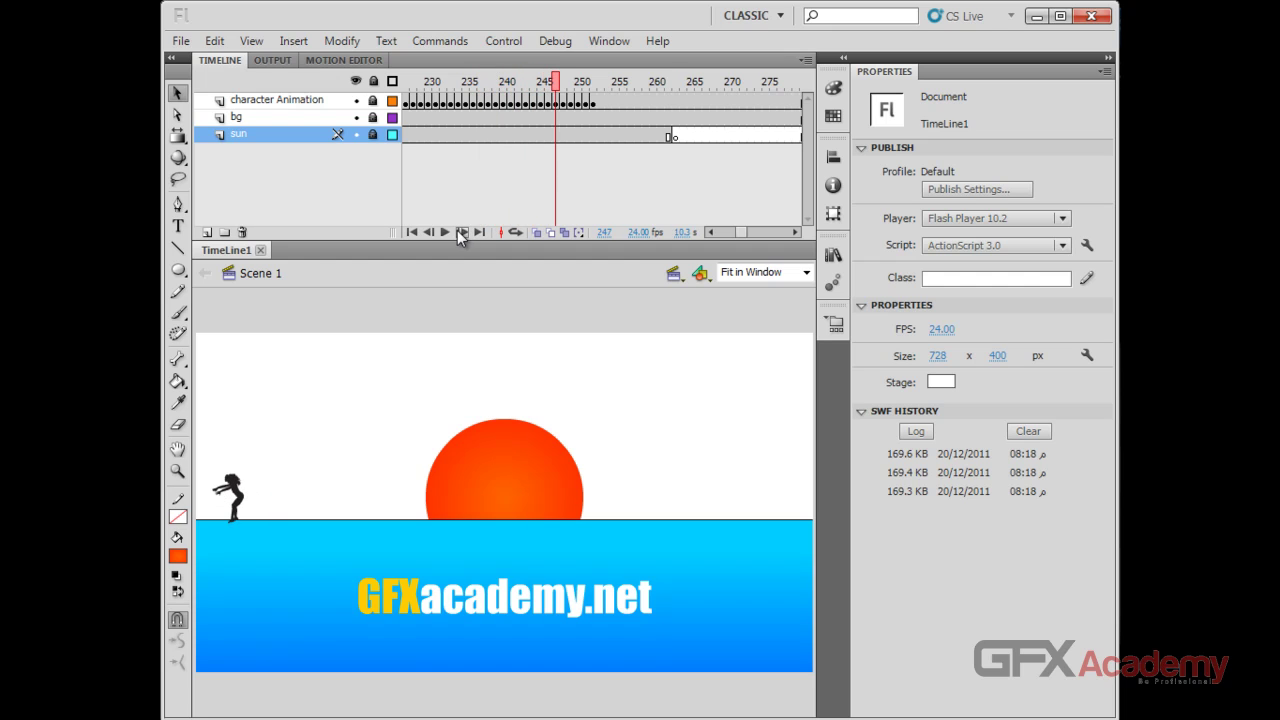
left_click(413, 232)
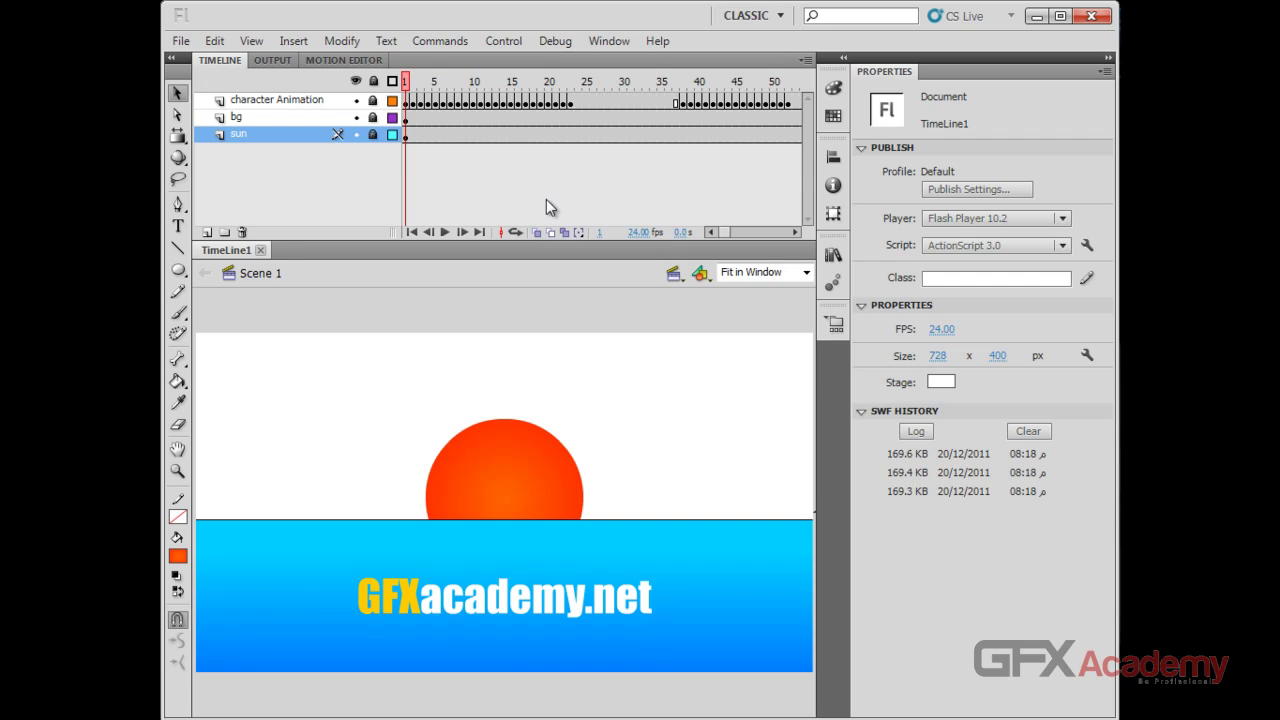
Inspect the regular frames on the character Animation and bg layers and the blank keyframe at frame 263 of the sun layer.
left_click(449, 81)
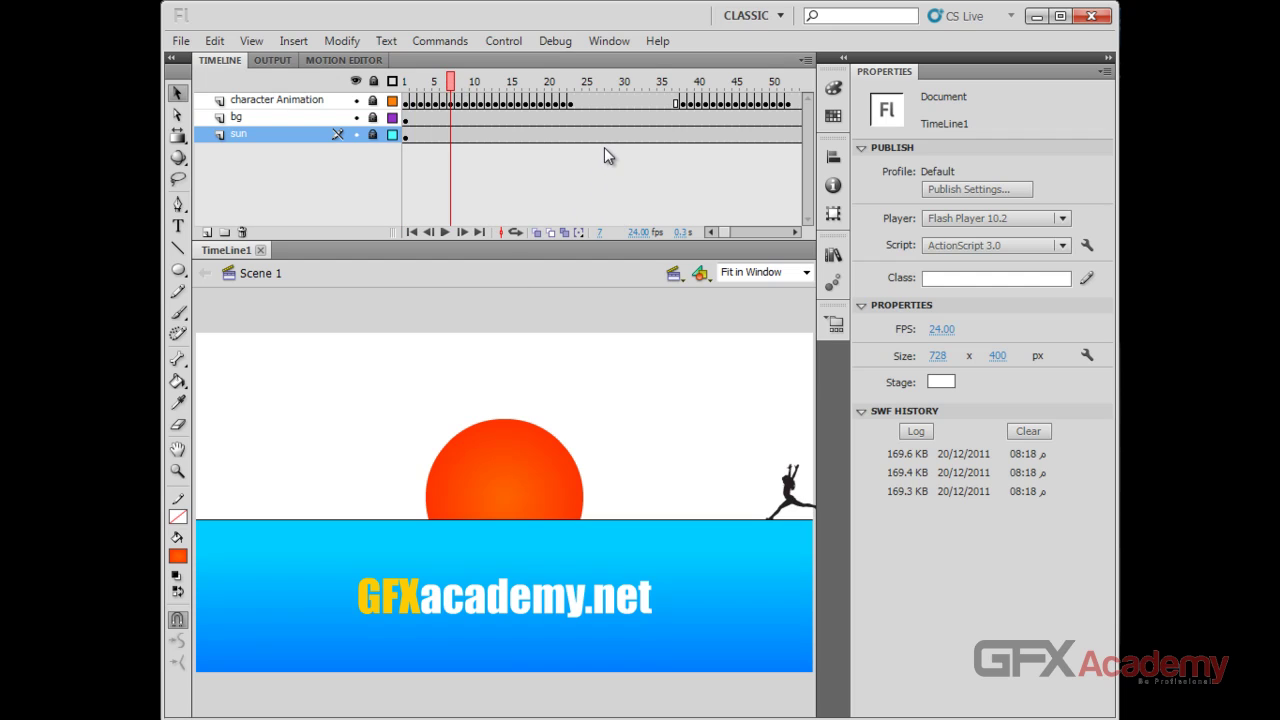
left_click(602, 100)
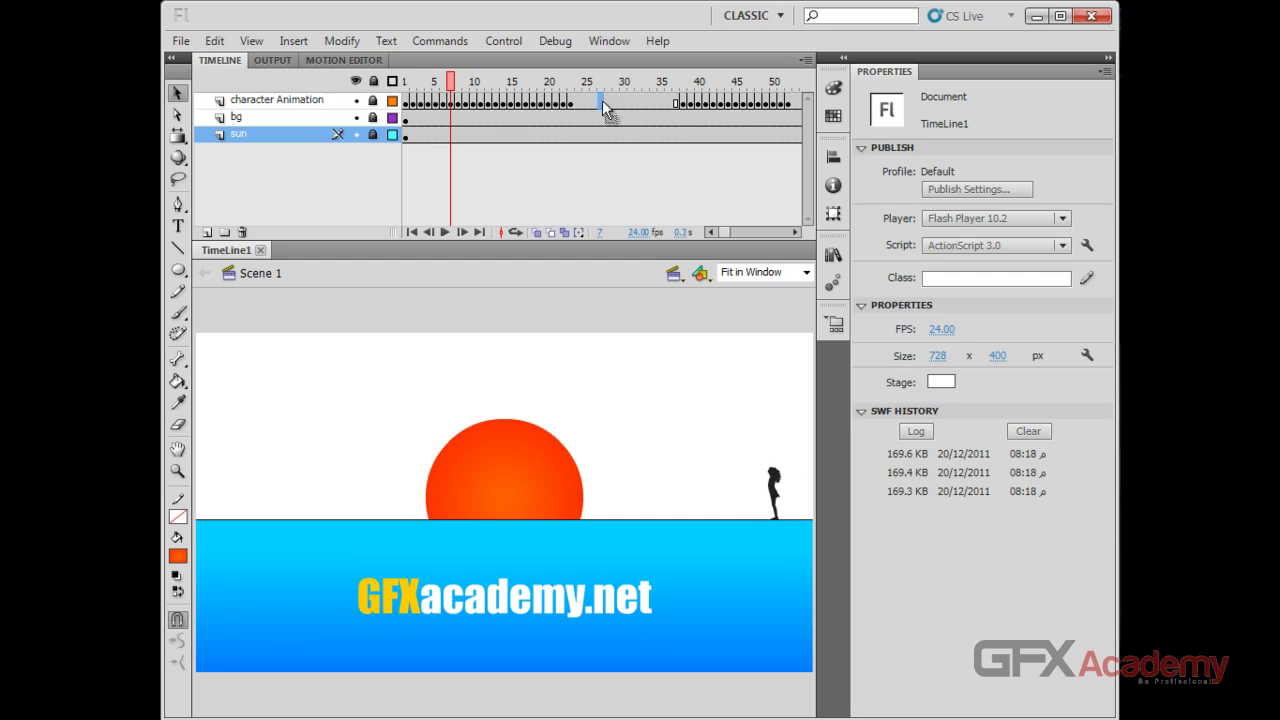
left_click(630, 118)
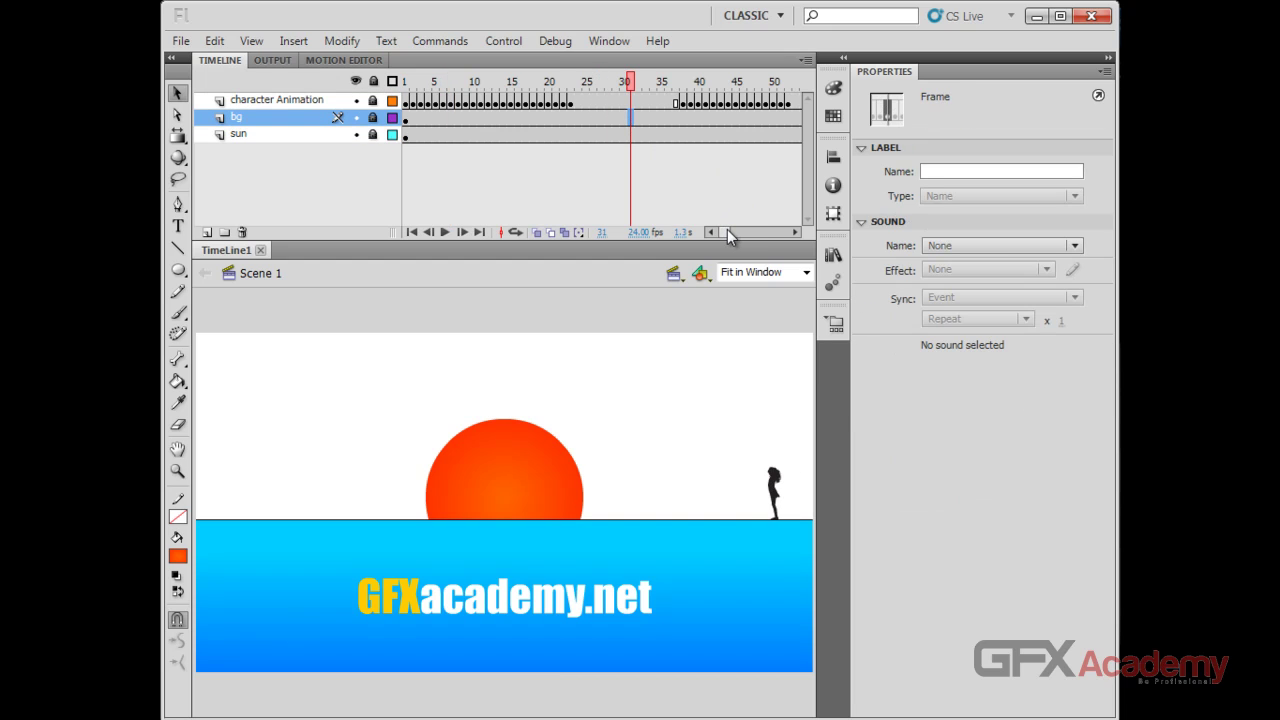
mouse_move(727, 229)
left_mouse_down()
mouse_move(747, 229)
mouse_move(726, 233)
left_mouse_up()
left_click(548, 137)
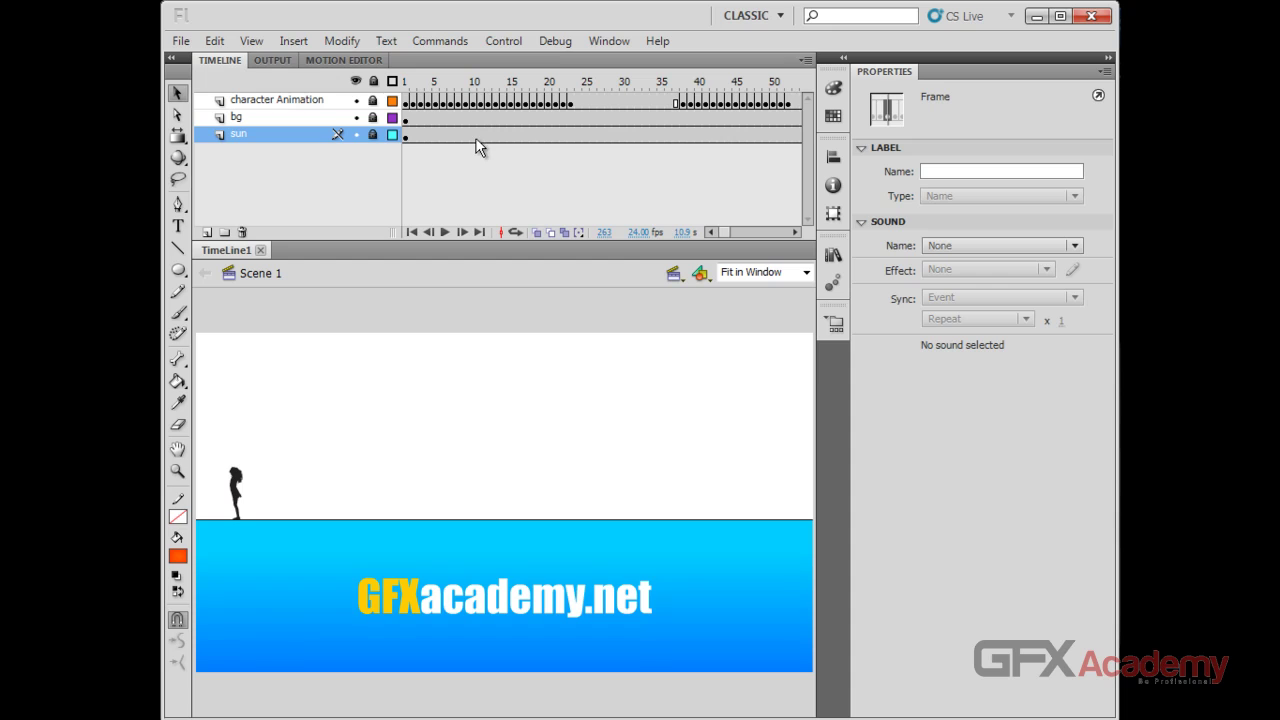
Unlock the character Animation layer and view the character's pose at several keyframes, ending with frame 23 selected.
left_click(570, 102)
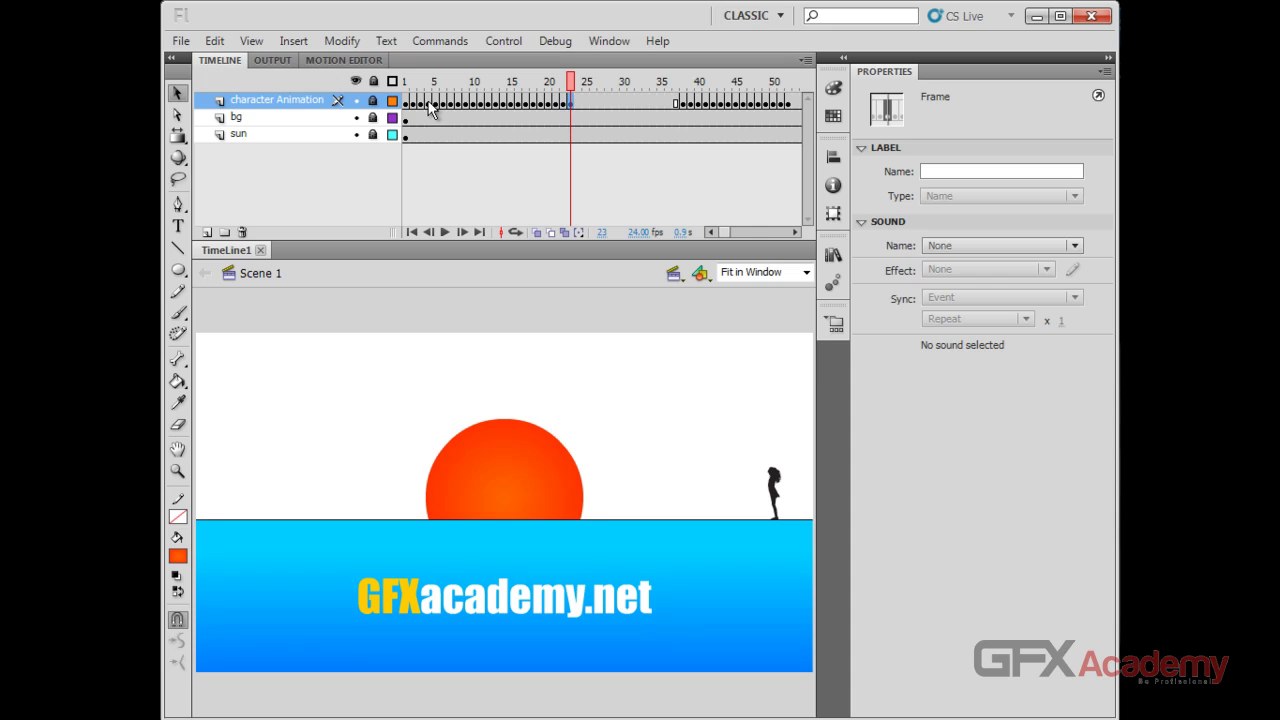
left_click(373, 101)
left_click(571, 103)
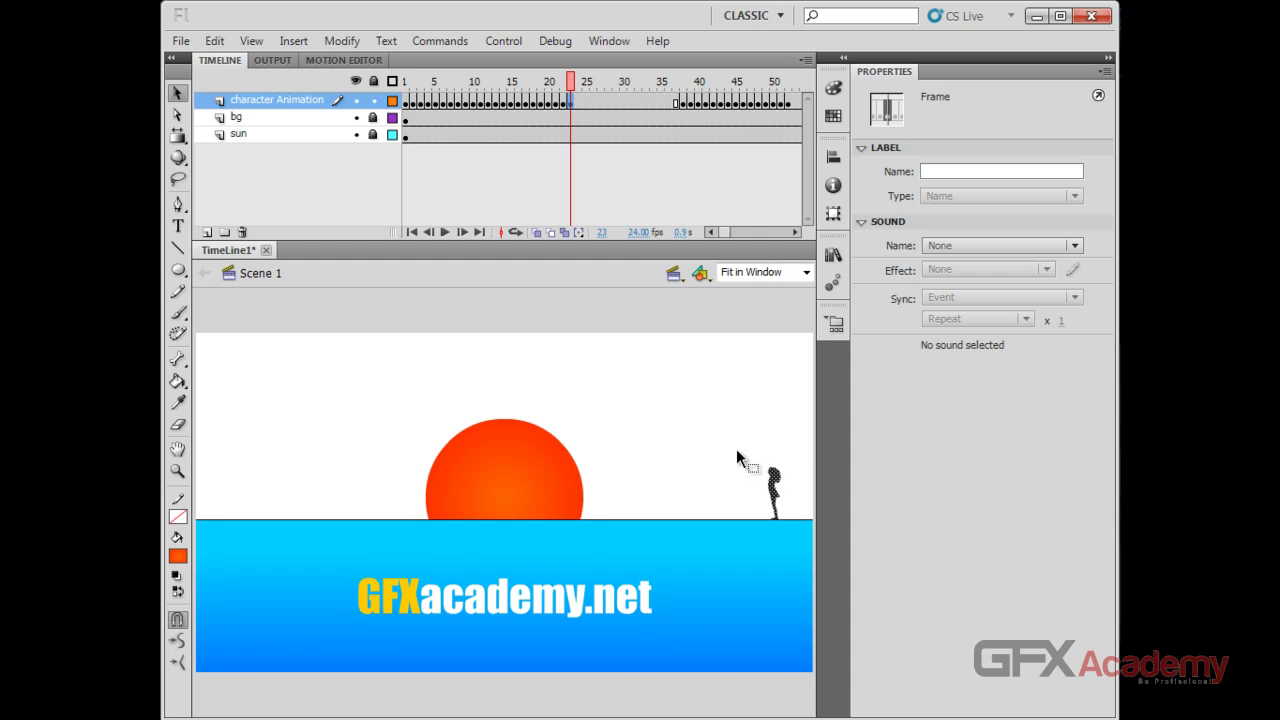
left_click(556, 102)
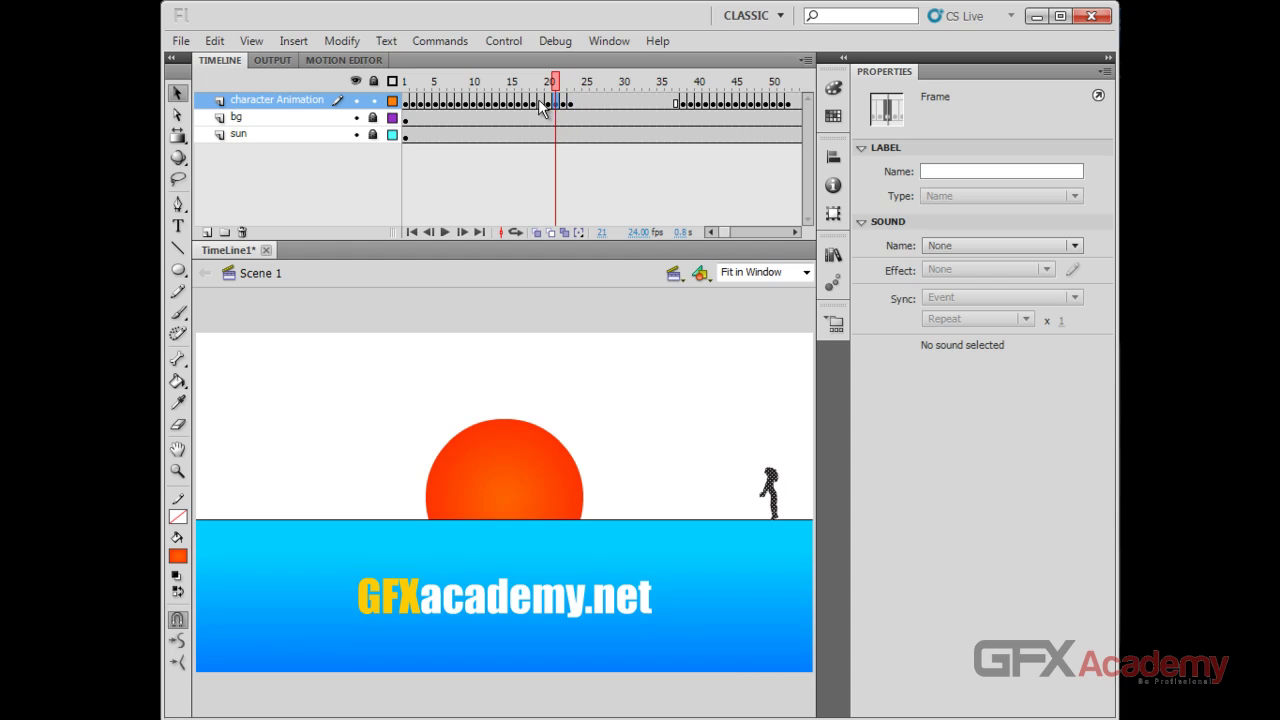
left_click(517, 102)
left_click(540, 104)
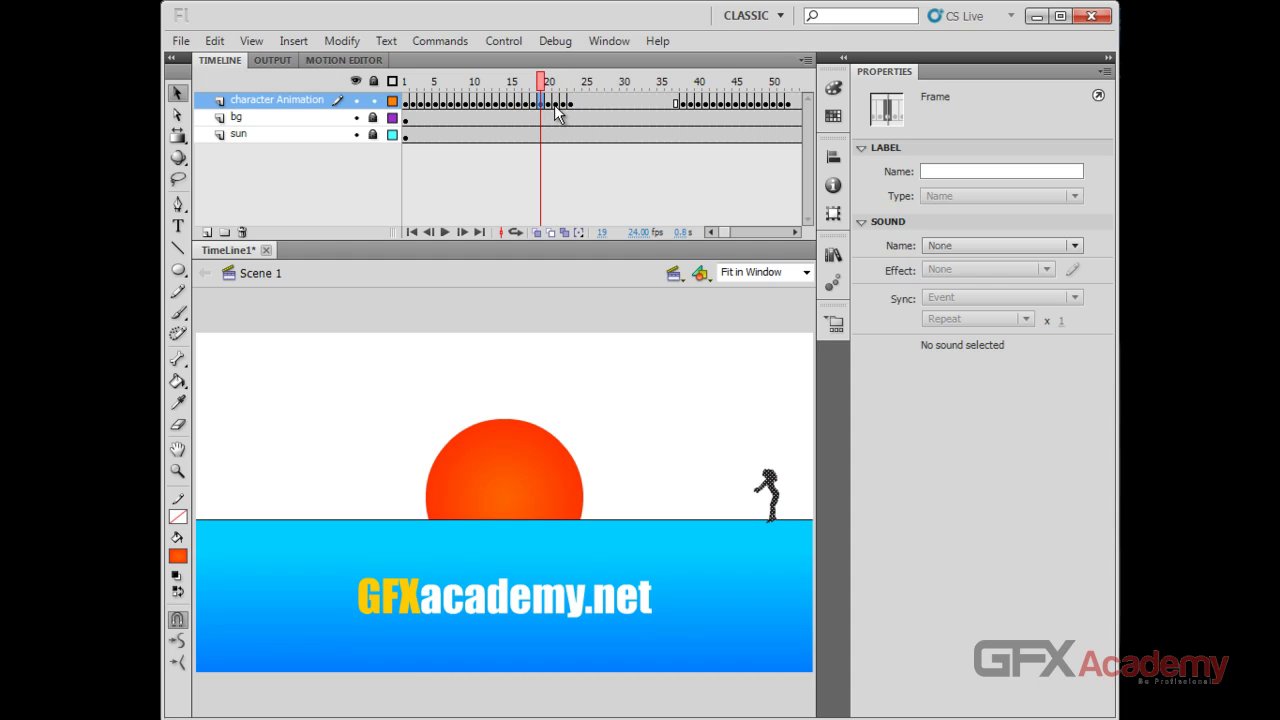
left_click(554, 104)
left_click(571, 104)
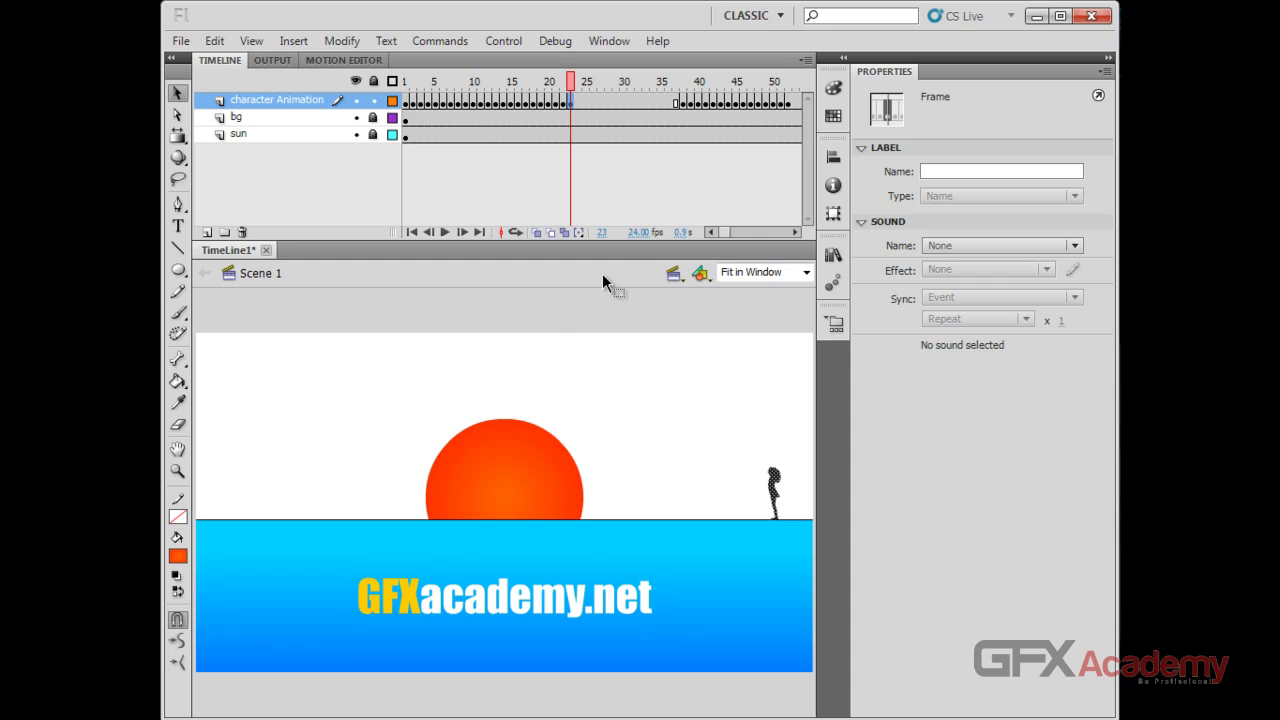
View the blank keyframe at frame 263 of the sun layer, and return the playhead to frame 1.
left_click_drag(726, 234, 745, 233)
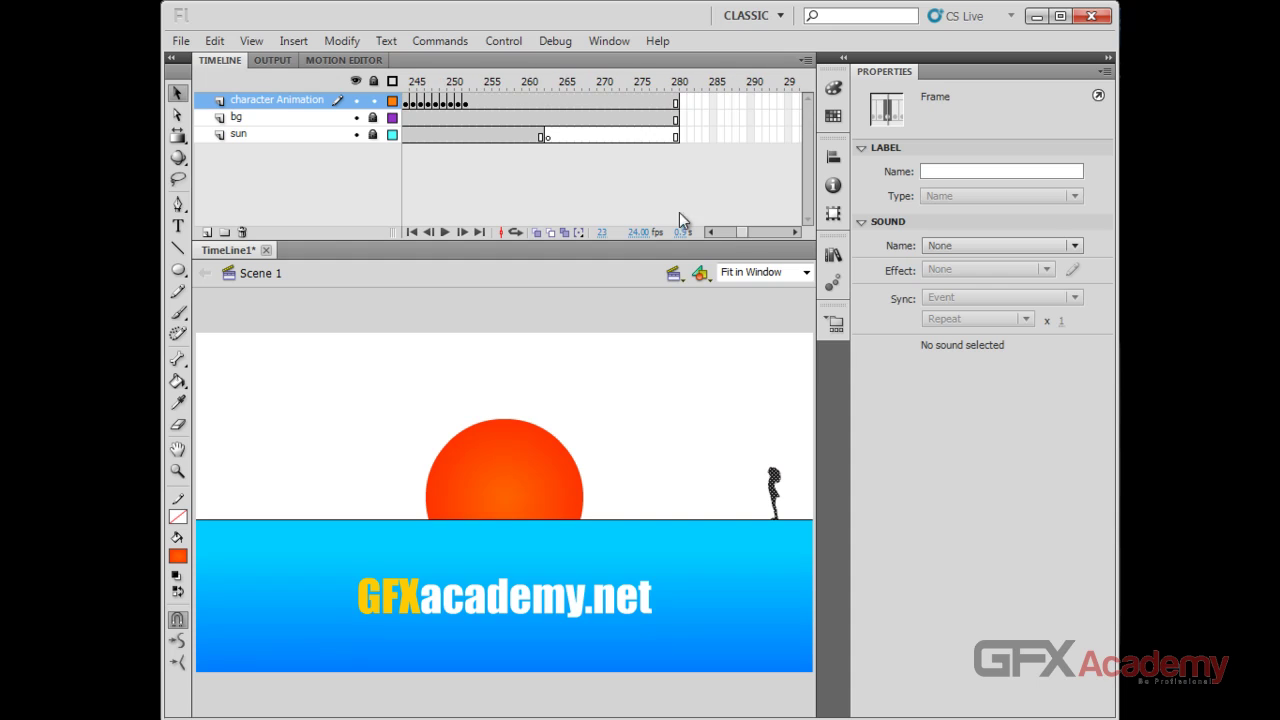
left_click(547, 137)
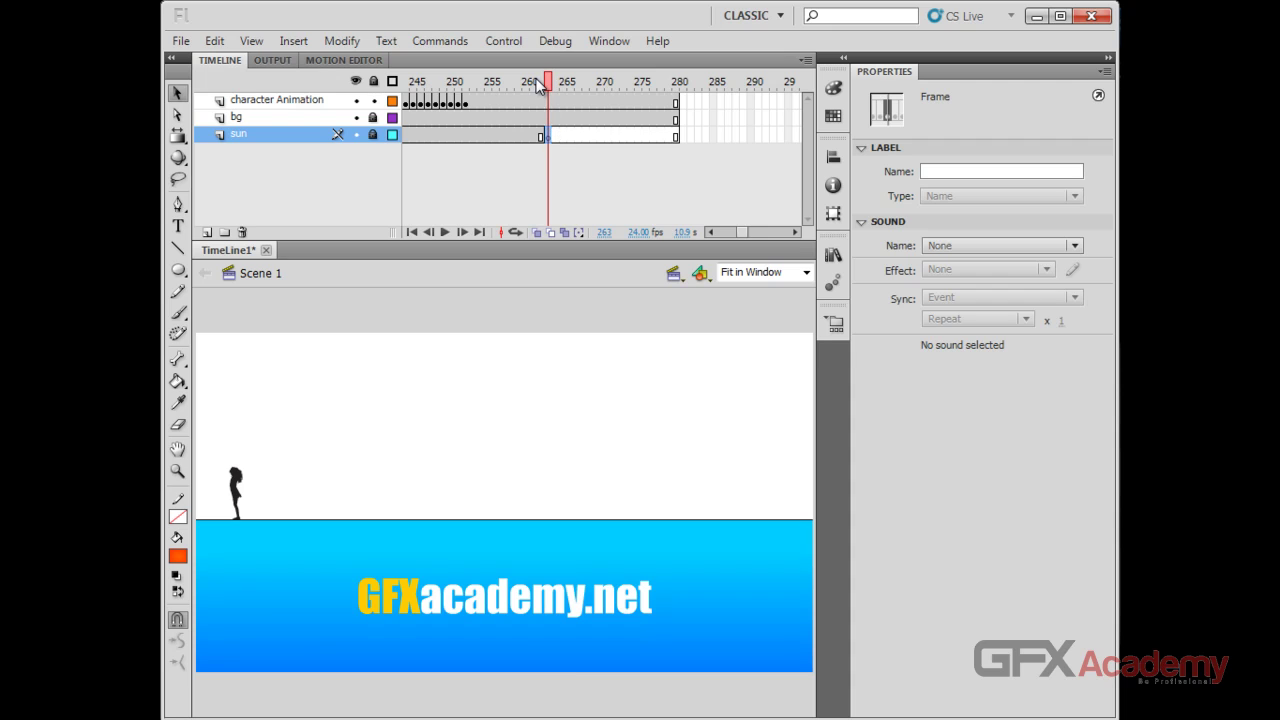
left_click_drag(547, 82, 375, 86)
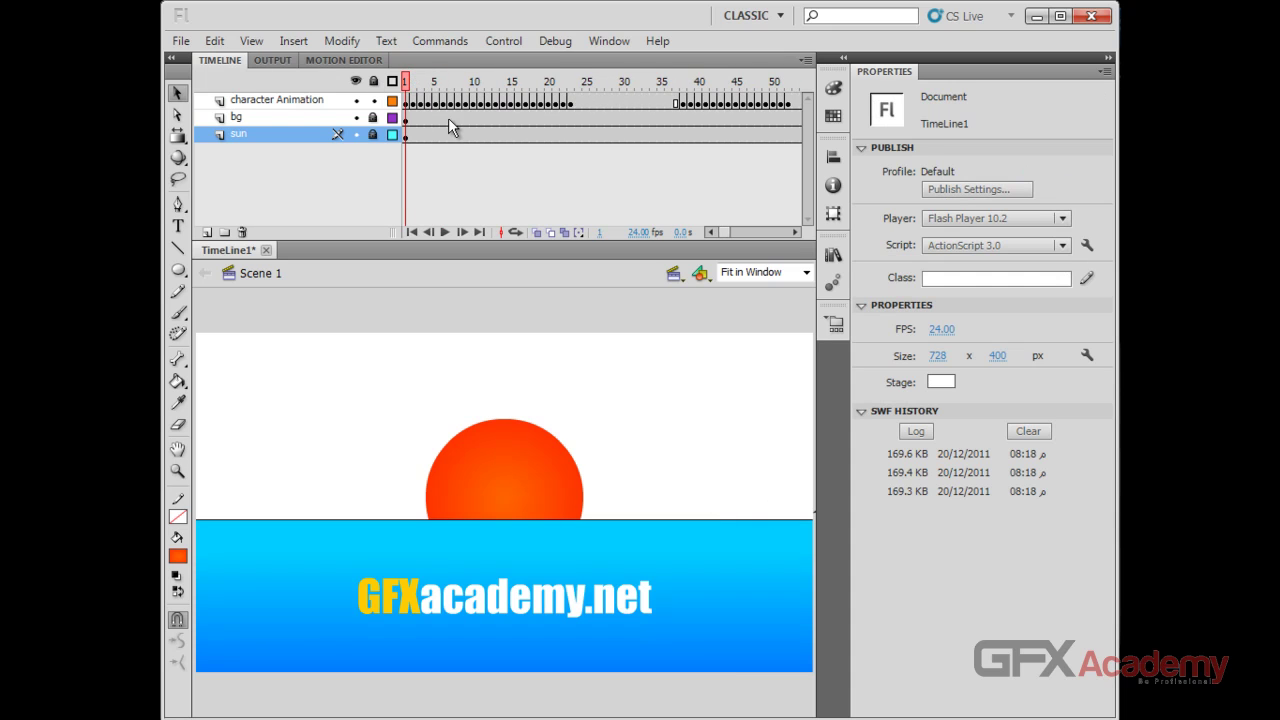
Examine the regular frames of the bg layer around frames 40 and 260, and go to the last frame, 280.
left_click_drag(442, 118, 698, 119)
left_click_drag(722, 232, 743, 231)
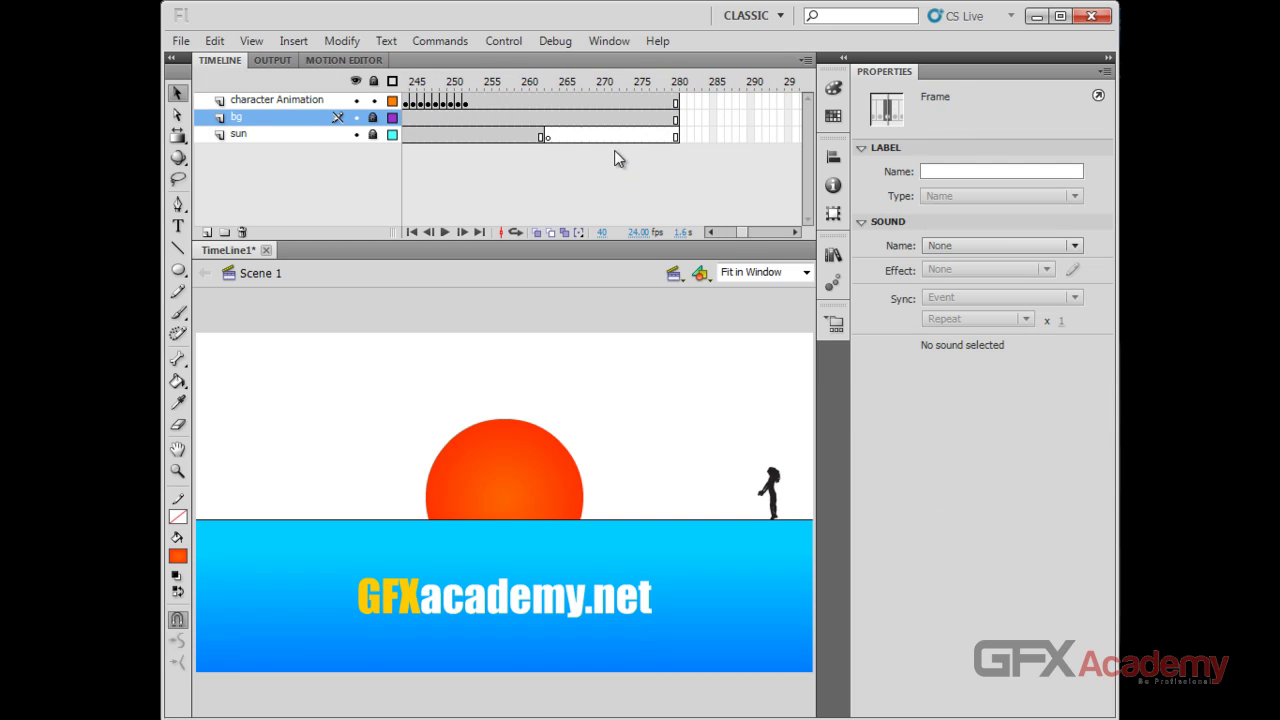
mouse_move(518, 122)
left_mouse_down()
mouse_move(671, 123)
mouse_move(532, 117)
left_mouse_up()
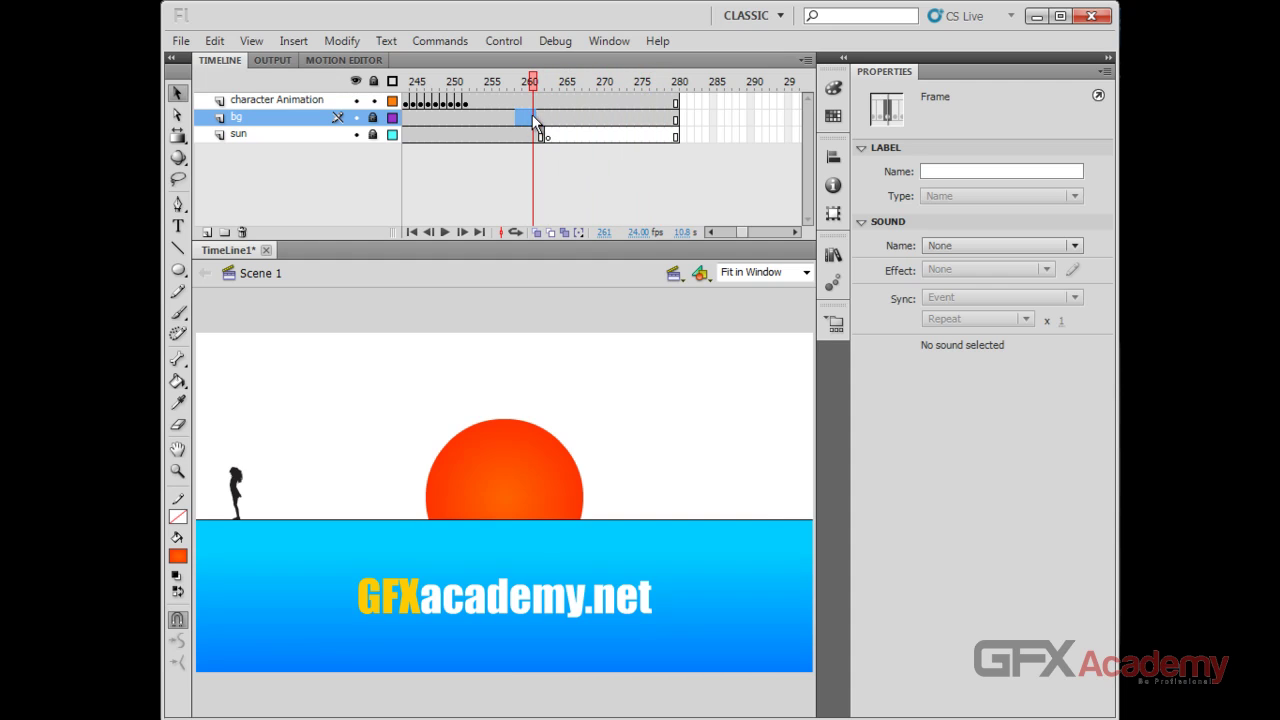
left_click(676, 82)
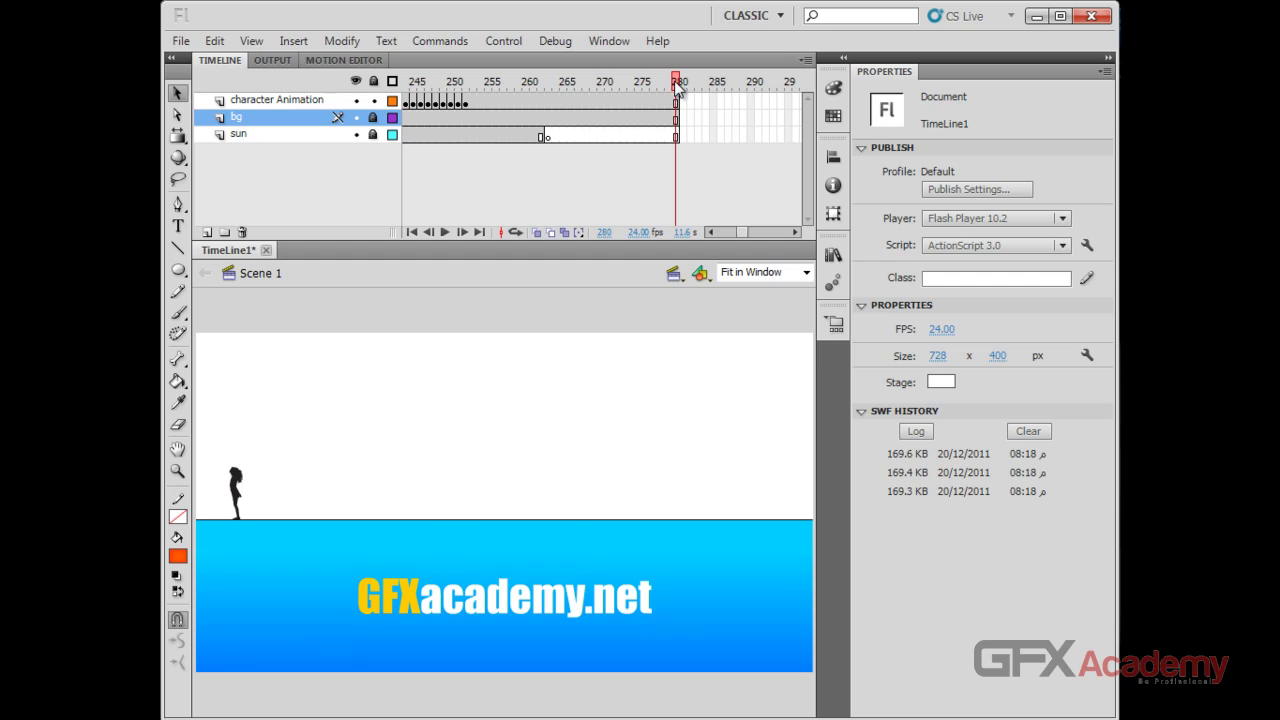
Scrub back to about frame 266, test the movie to preview the animation, and close the preview.
left_click_drag(676, 84, 568, 92)
key("ctrl+Return")
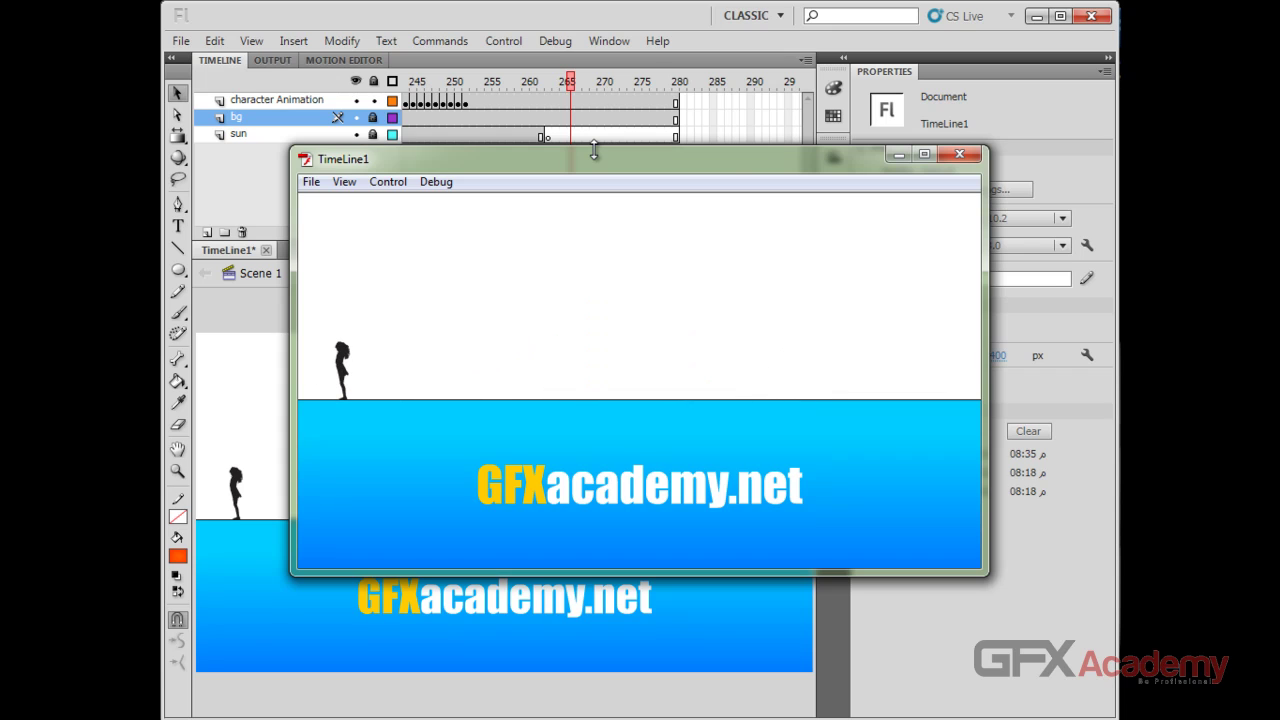
left_click(953, 158)
Compare the sun layer's regular frames between 254 and 259 with its blank keyframe at frame 263.
left_click_drag(538, 85, 513, 109)
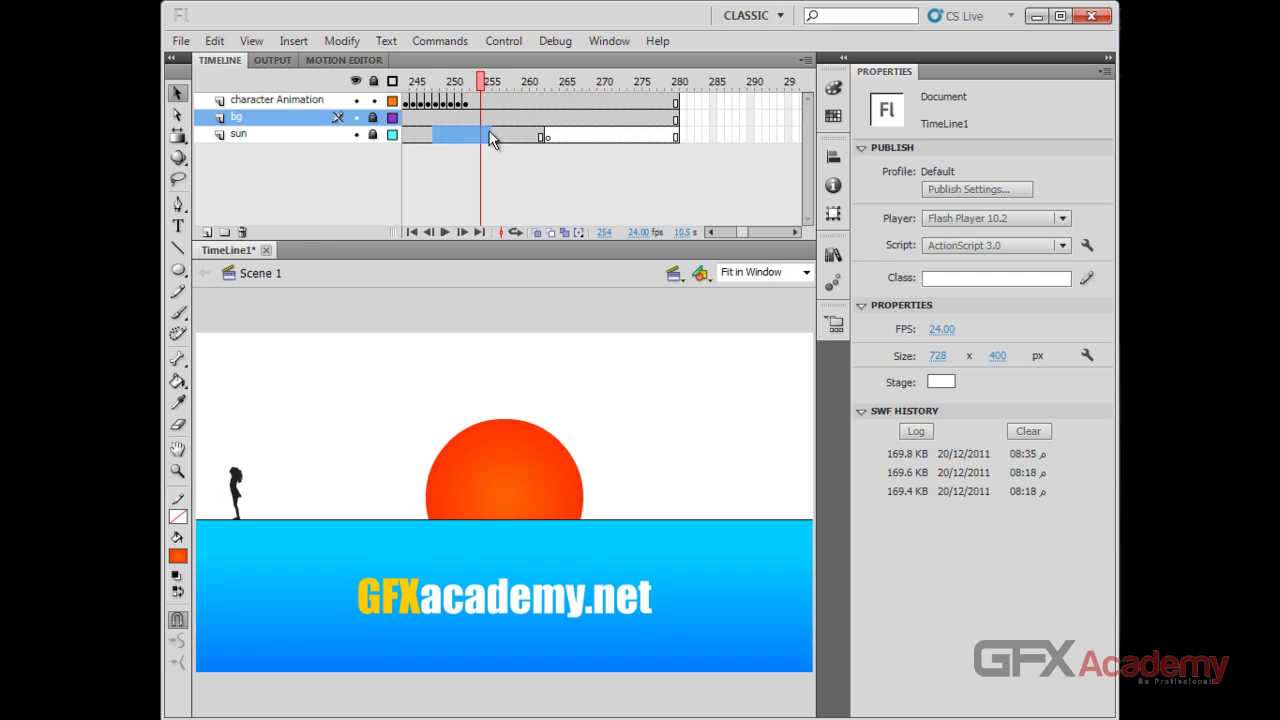
left_click_drag(438, 135, 511, 135)
left_click_drag(468, 77, 519, 84)
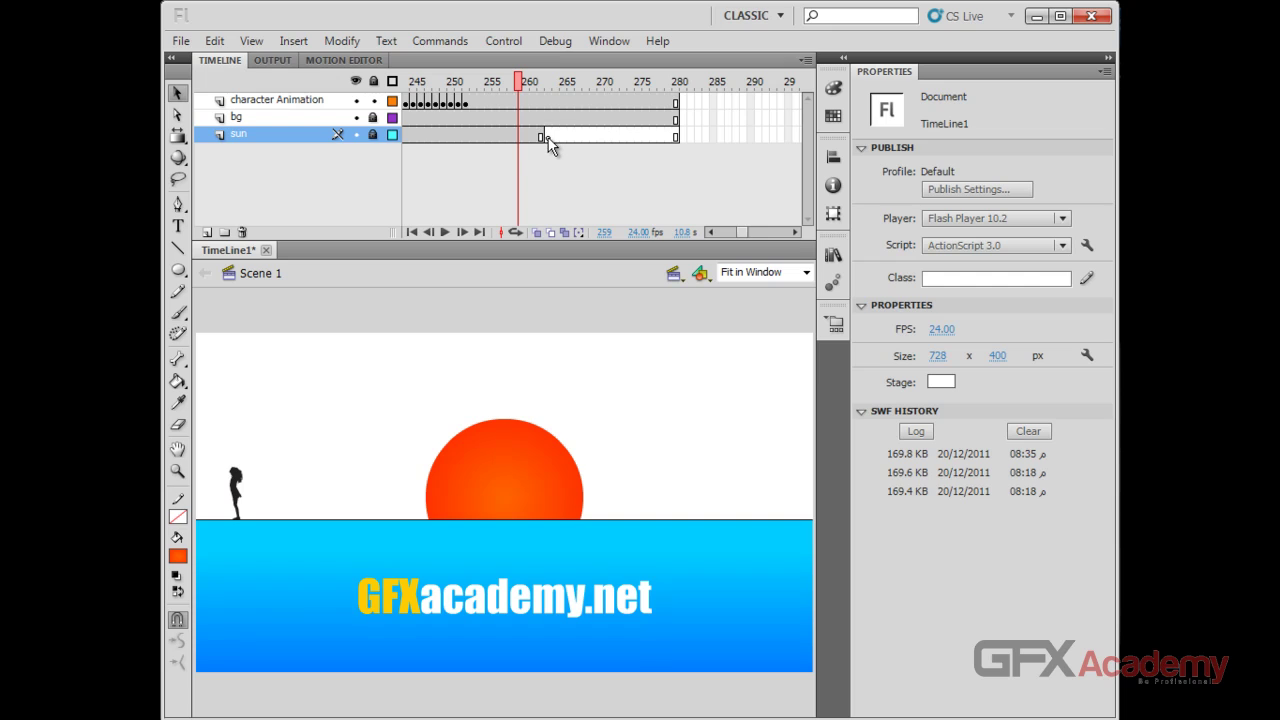
left_click(548, 141)
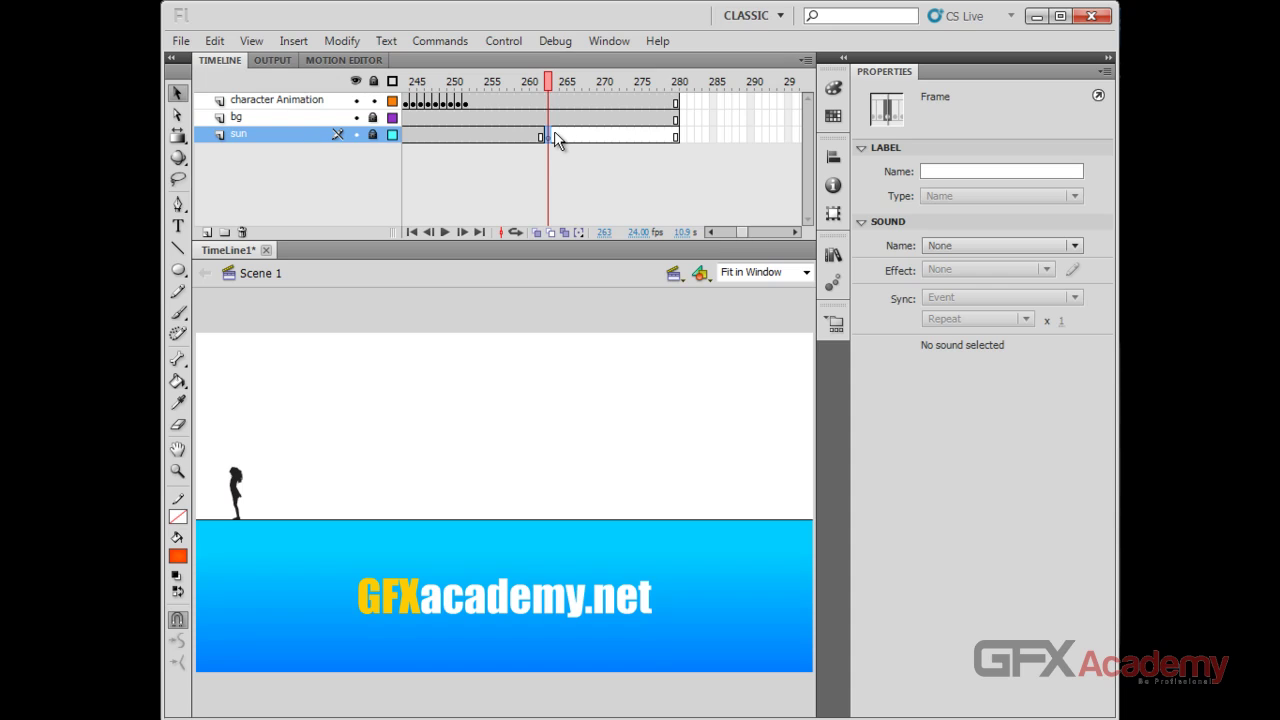
Shift the sun layer's blank keyframe to frame 280 and scrub back to frame 254 to check the sun.
left_click_drag(558, 142, 676, 136)
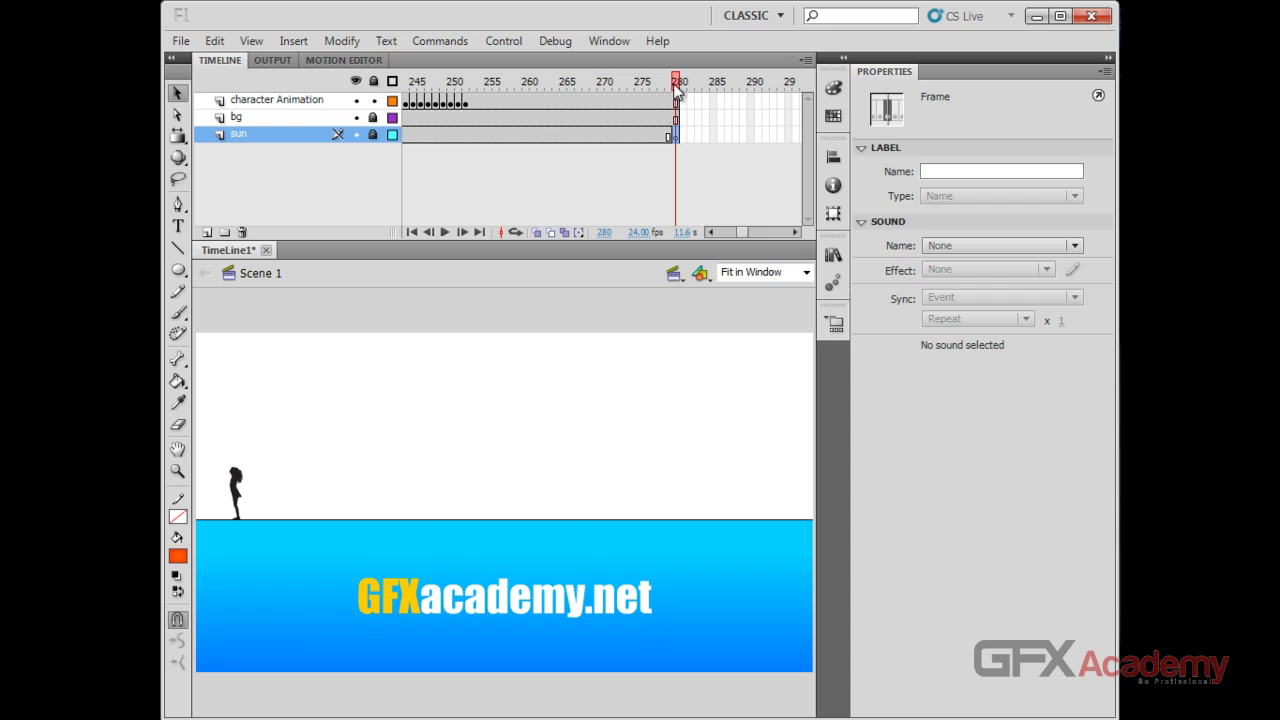
mouse_move(676, 87)
left_mouse_down()
mouse_move(469, 80)
mouse_move(693, 78)
mouse_move(665, 78)
mouse_move(677, 92)
left_mouse_up()
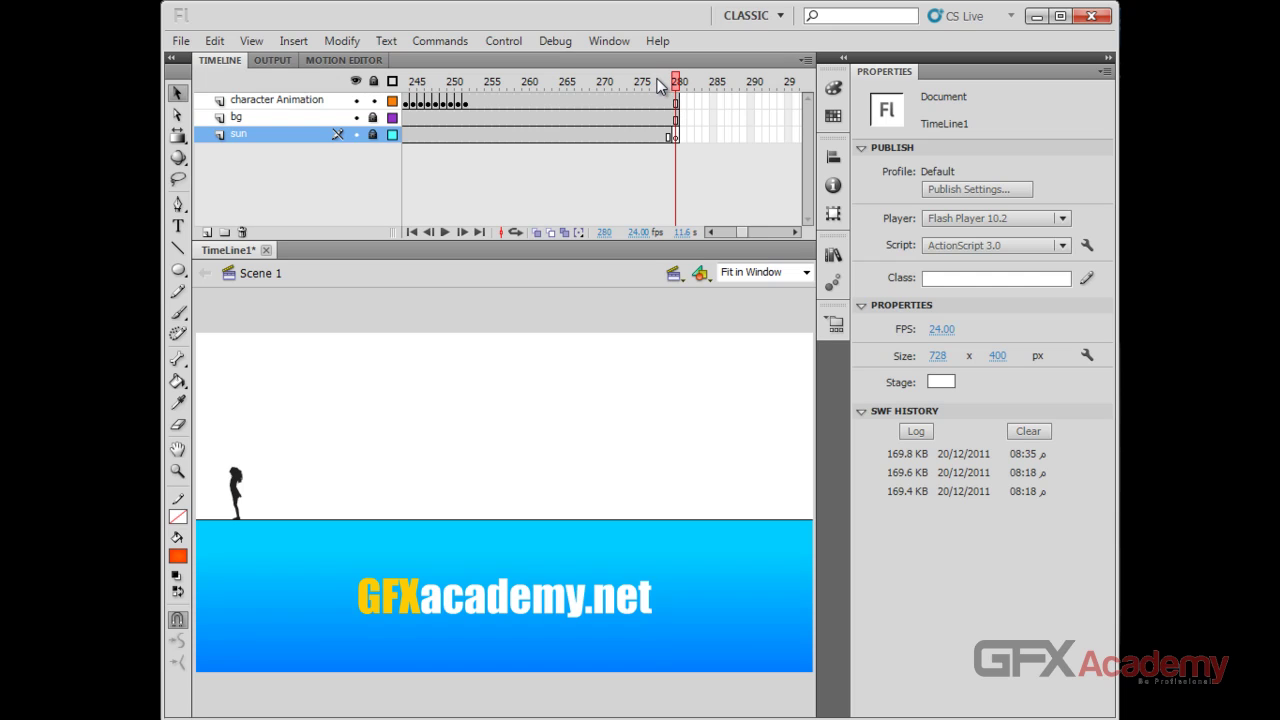
left_click_drag(660, 84, 481, 83)
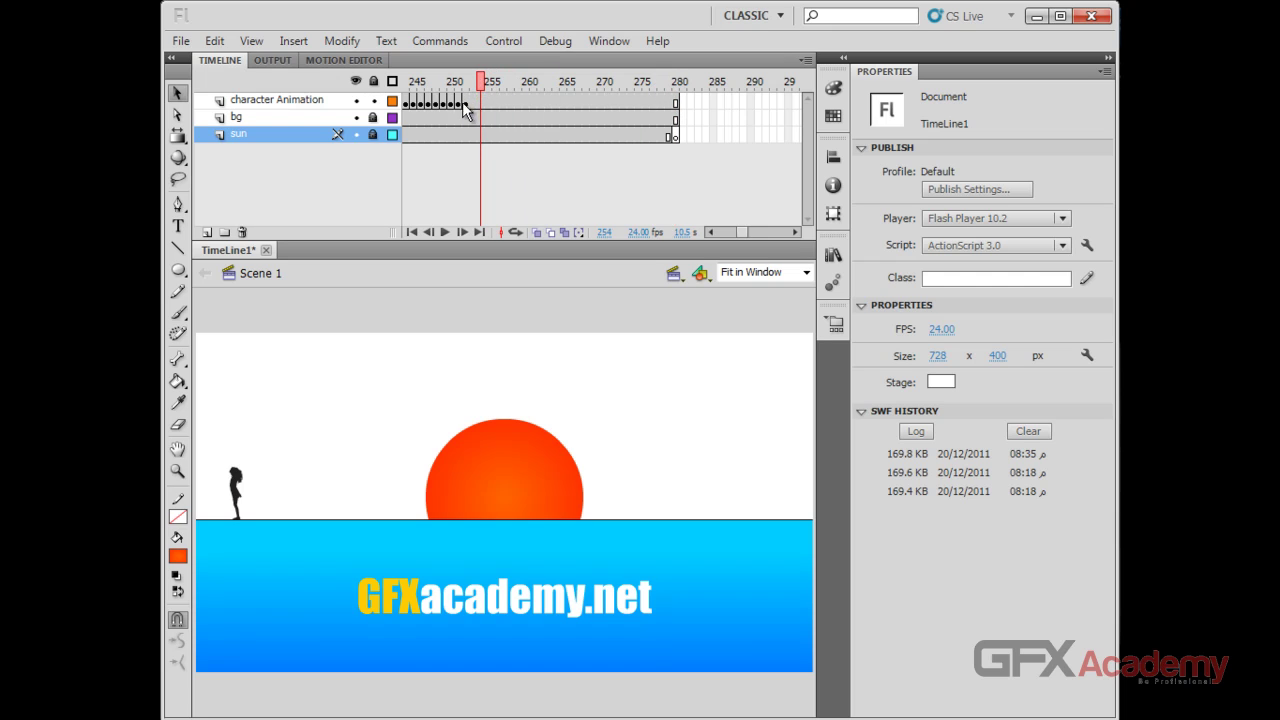
Compare the scene at frame 278 with the final frame 280 using the character Animation layer's frames.
left_click(459, 103)
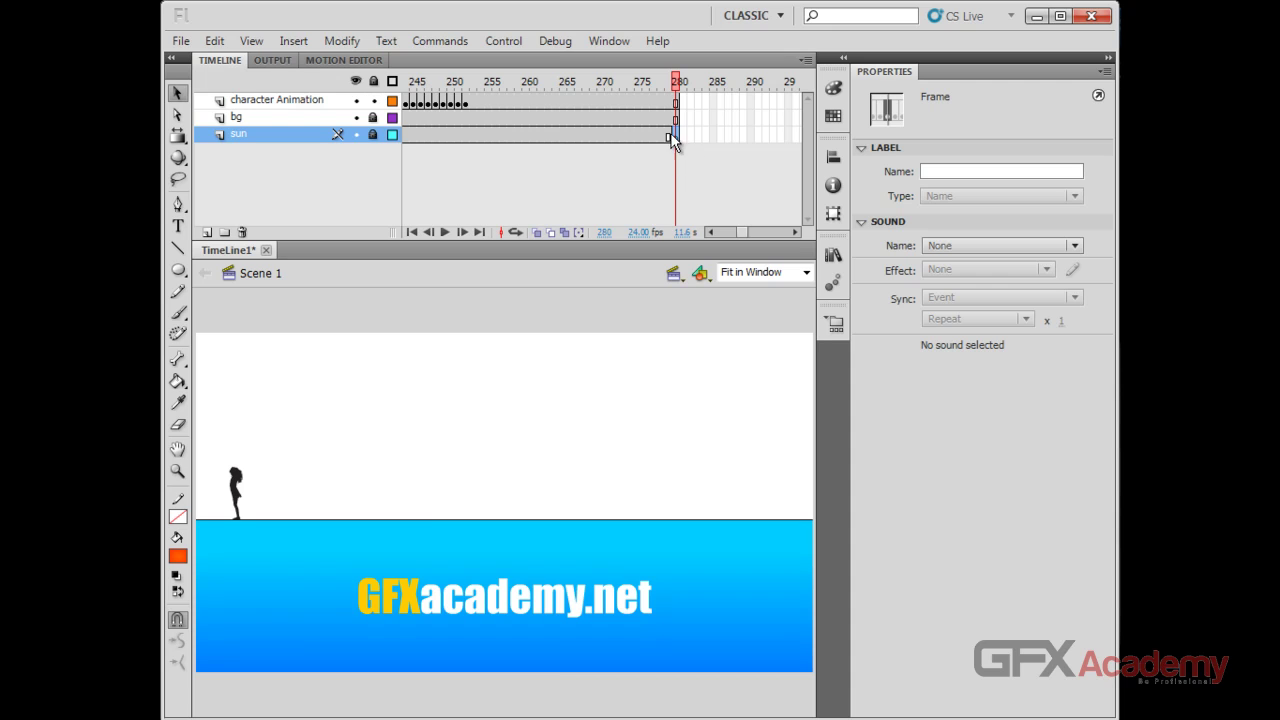
mouse_move(660, 86)
left_mouse_down()
mouse_move(600, 102)
mouse_move(661, 104)
left_mouse_up()
left_click(661, 104)
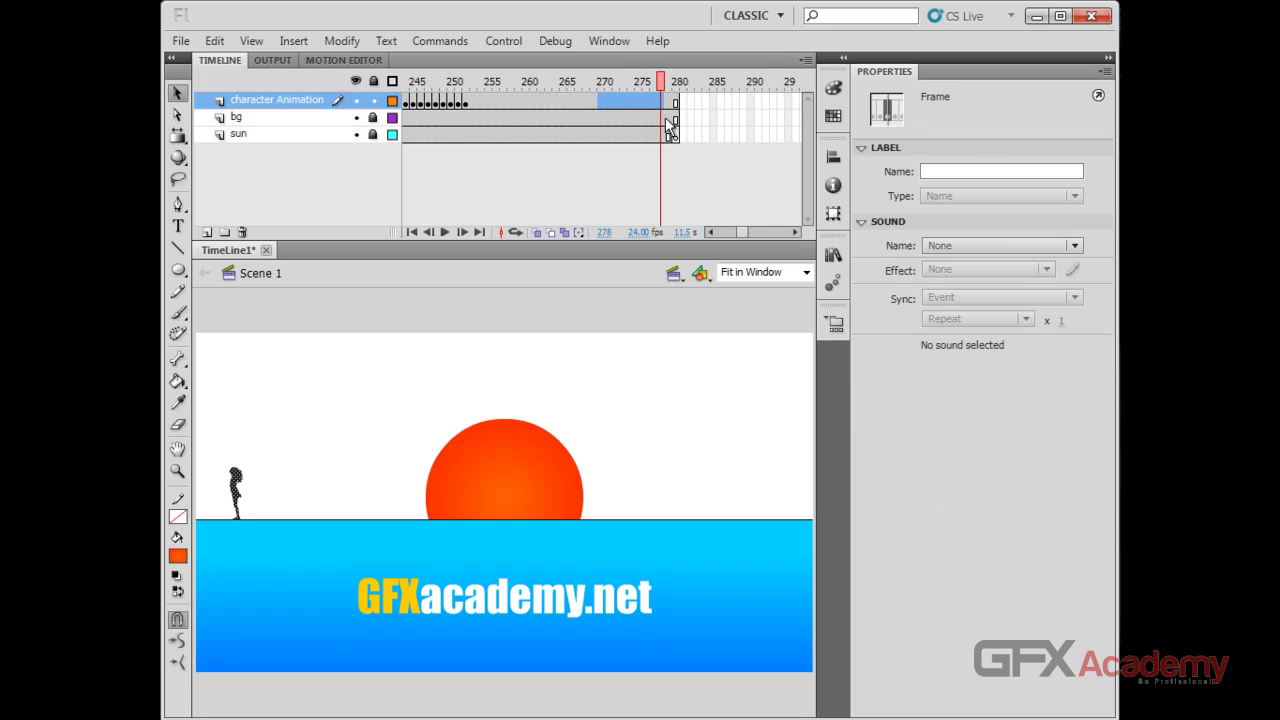
left_click(677, 102)
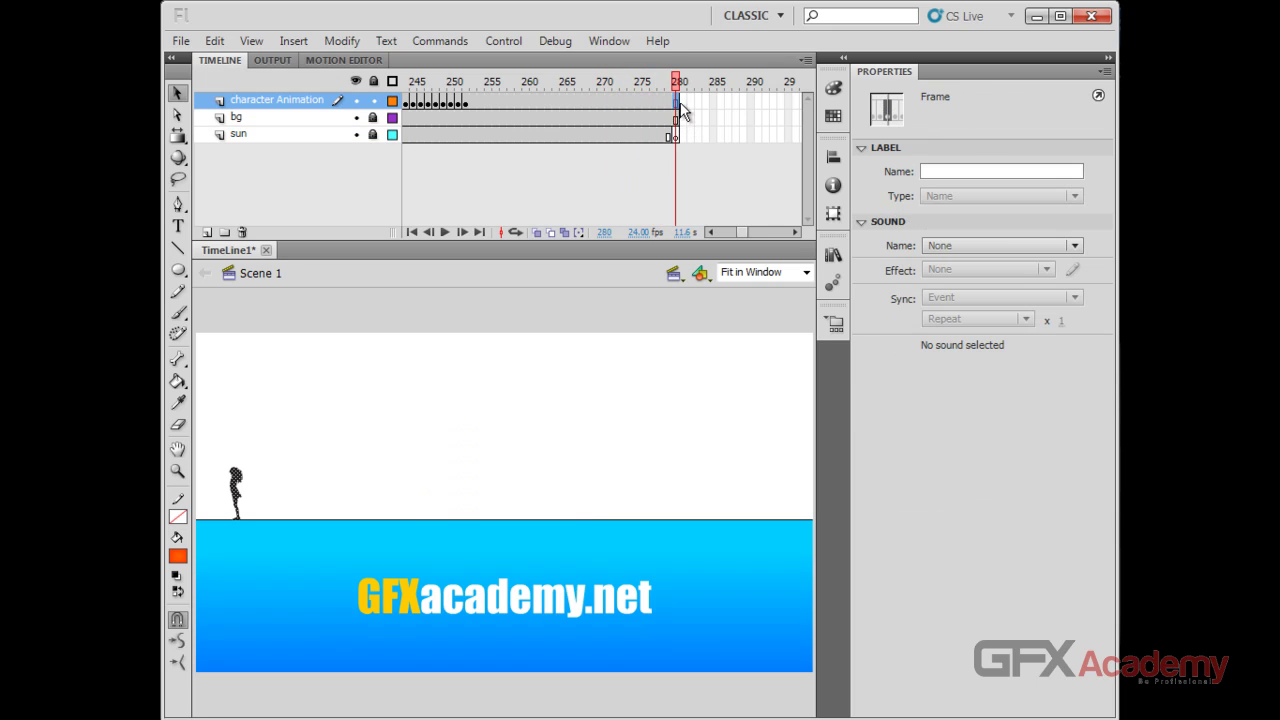
mouse_move(677, 82)
left_mouse_down()
mouse_move(556, 80)
mouse_move(677, 85)
left_mouse_up()
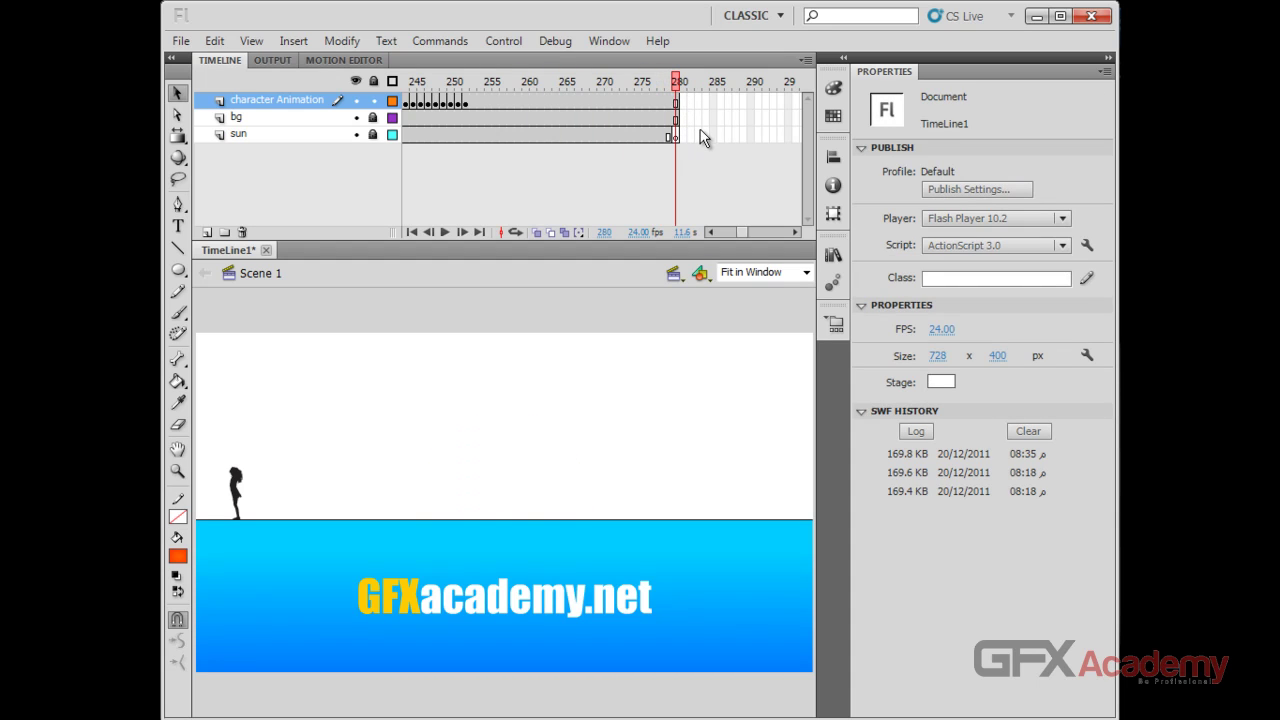
Move the sun layer's blank keyframe to frame 265 and save the document with auto-recovery enabled.
left_click(675, 137)
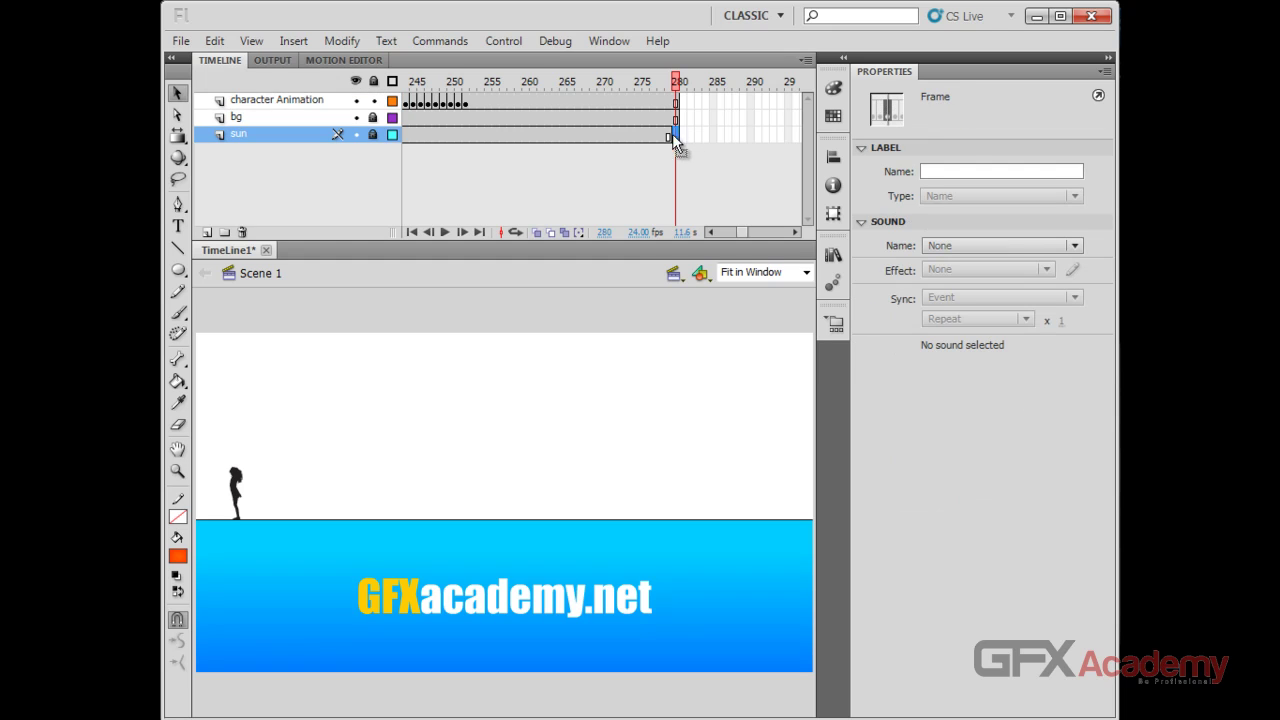
left_click_drag(552, 130, 571, 133)
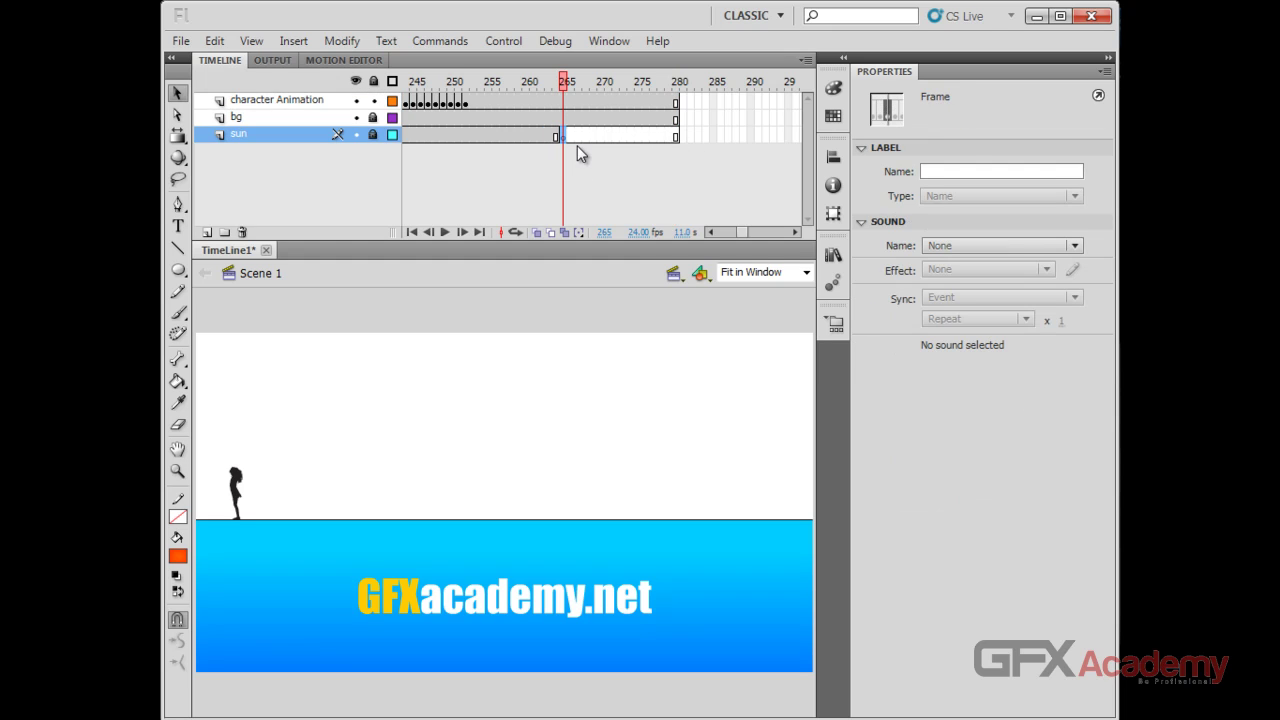
left_click_drag(563, 83, 571, 84)
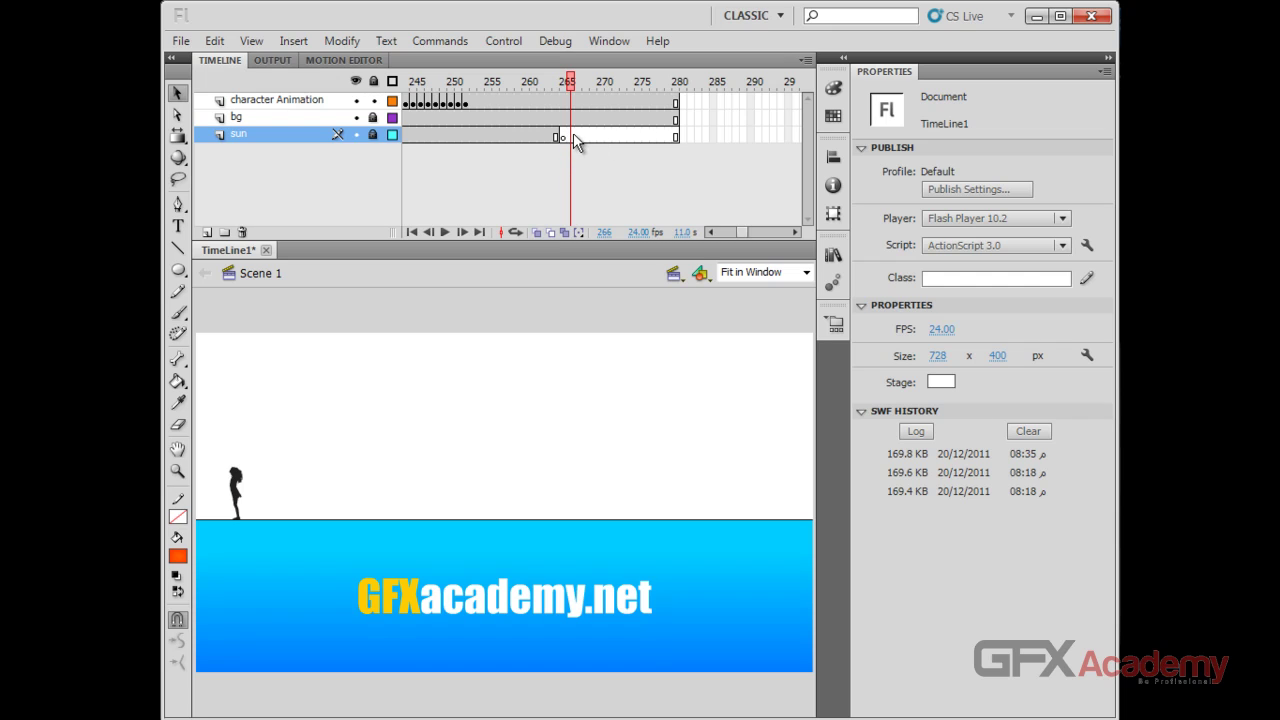
left_click_drag(573, 84, 630, 85)
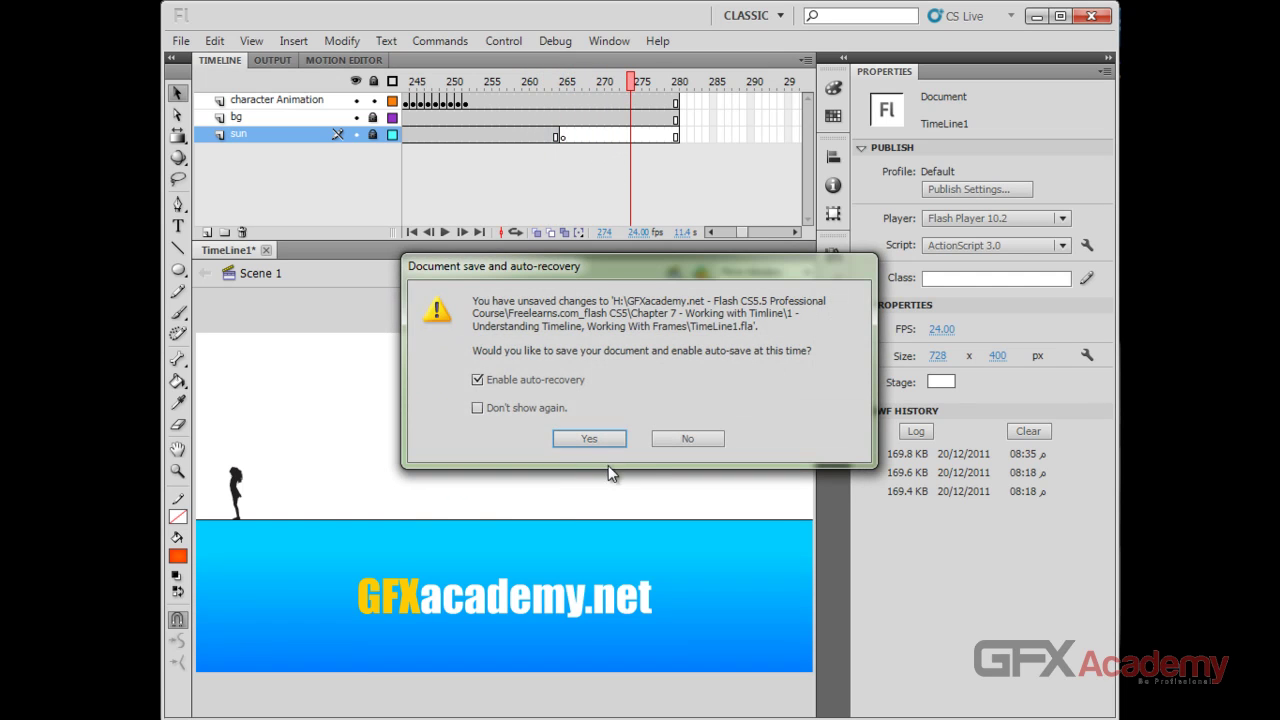
left_click(589, 438)
Scrub through the static stretch of the character Animation layer up to about frame 28.
left_click(516, 82)
left_click_drag(516, 82, 612, 90)
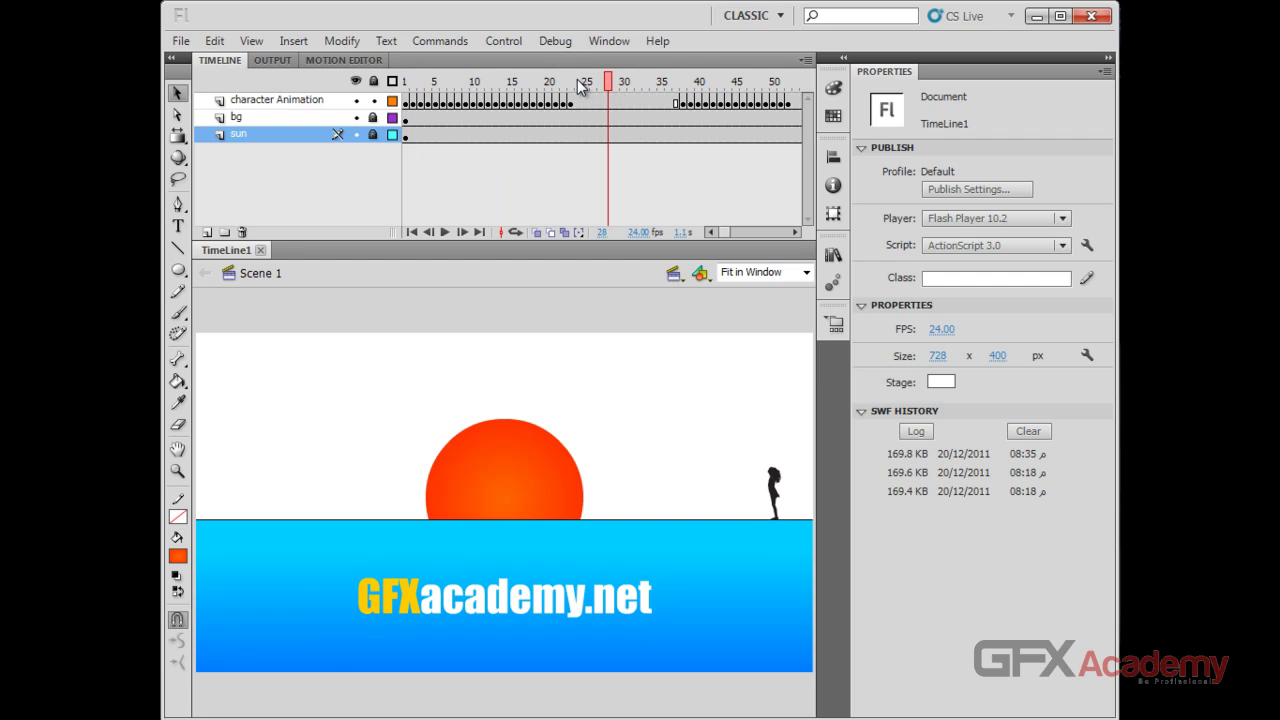
left_click_drag(577, 78, 610, 84)
left_click(620, 118)
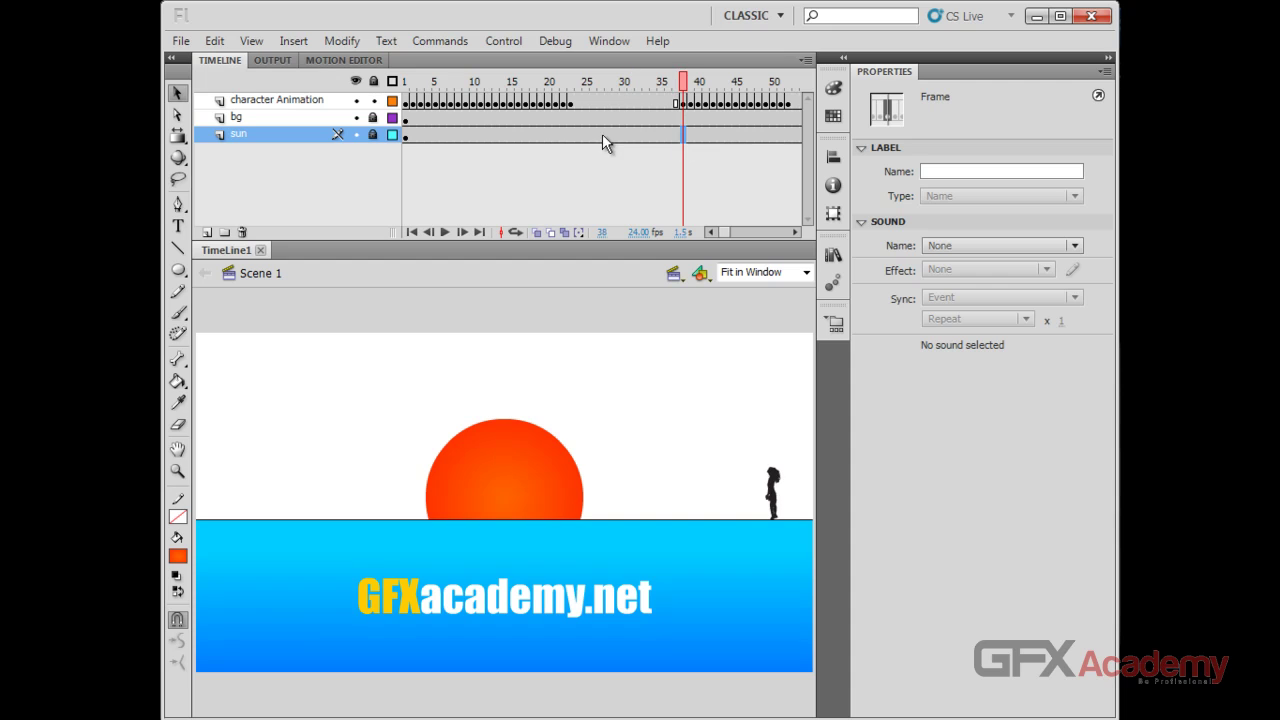
Select the character Animation, bg and sun layers in turn to view the frames each one contains.
left_click(585, 133)
left_click(330, 117)
left_click(322, 100)
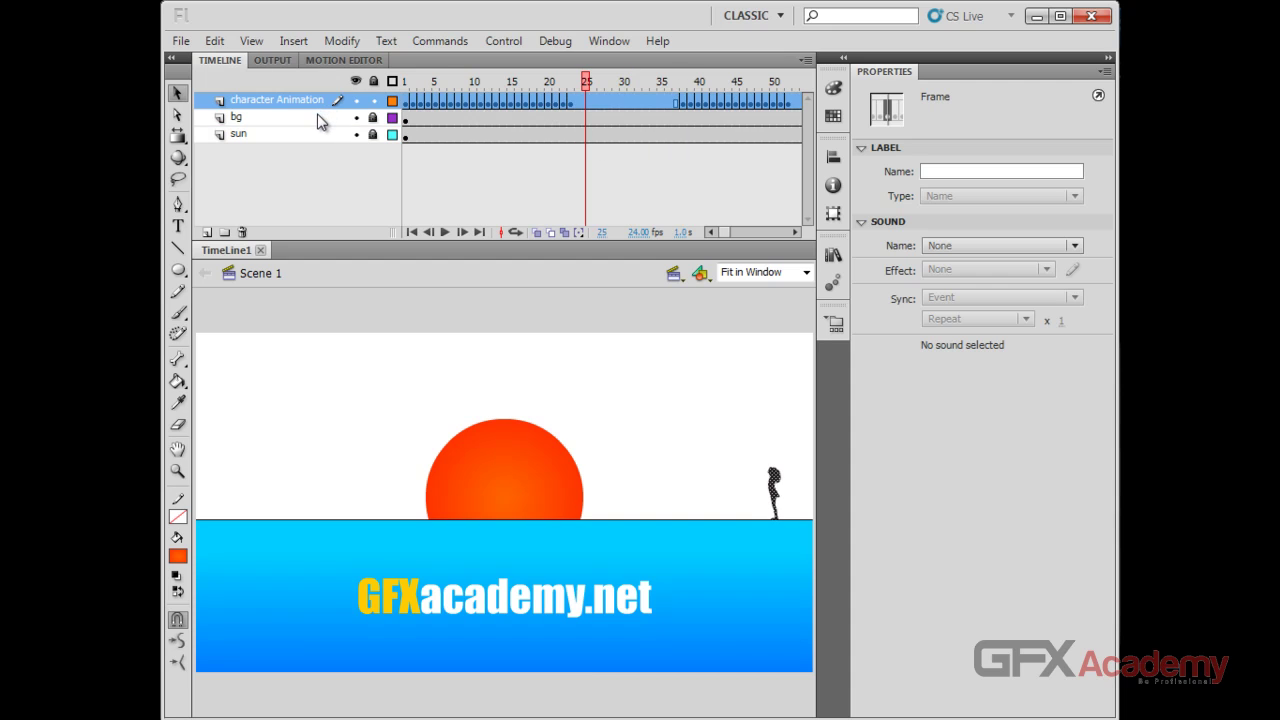
left_click(318, 118)
left_click(314, 138)
Inspect individual regular frames between frames 26 and 31 on the sun, bg and character Animation layers.
left_click(606, 134)
left_click(607, 117)
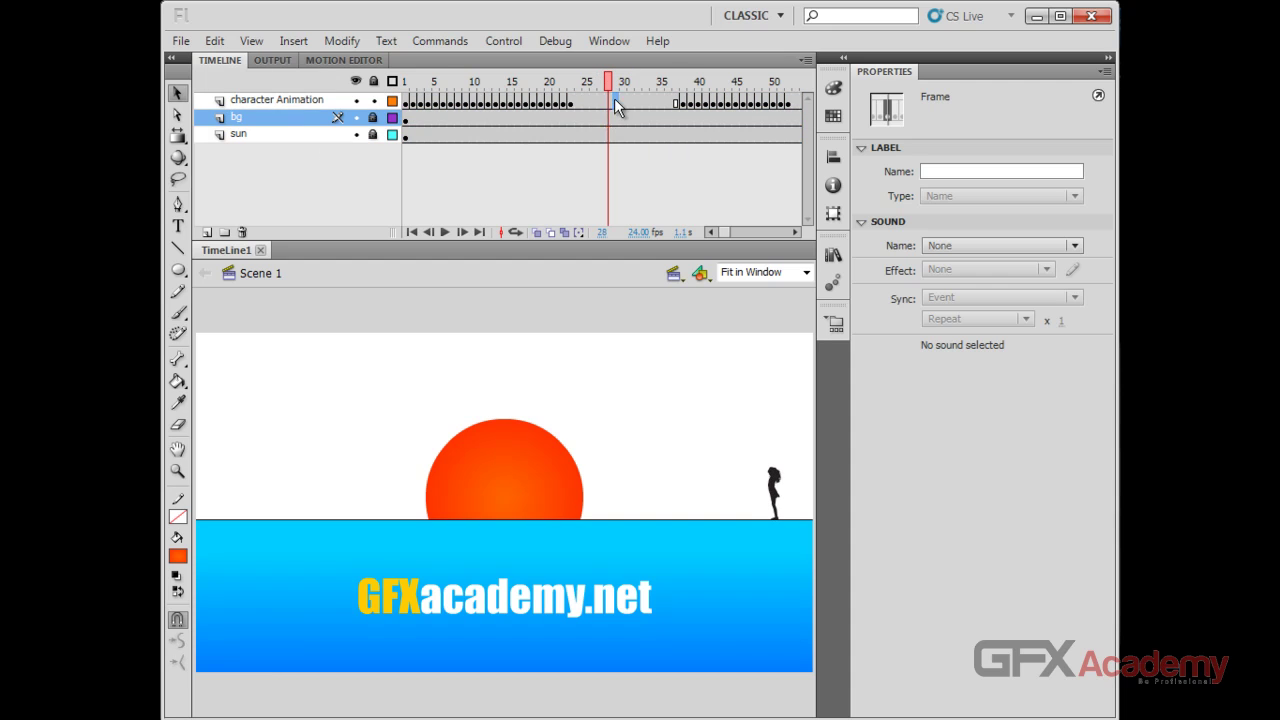
left_click(614, 100)
left_click(629, 118)
left_click(630, 134)
left_click(593, 134)
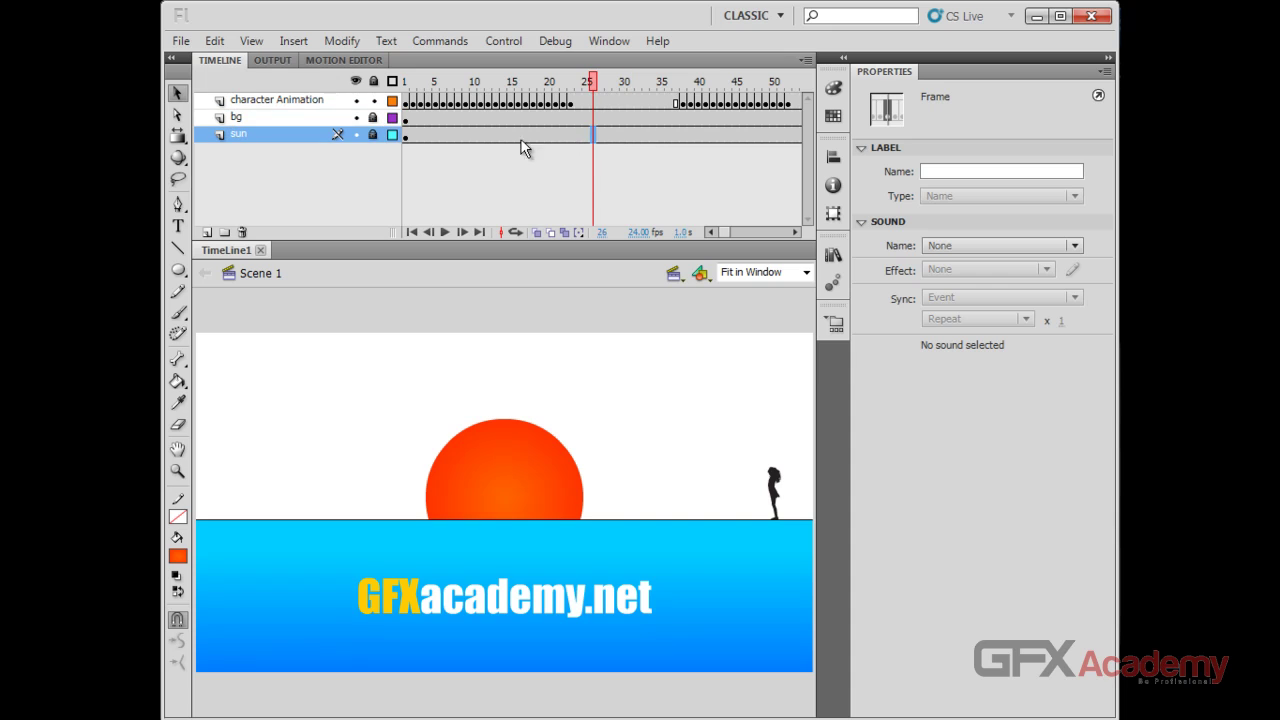
Move the sun layer's first keyframe from frame 1 to frame 38.
left_click(406, 134)
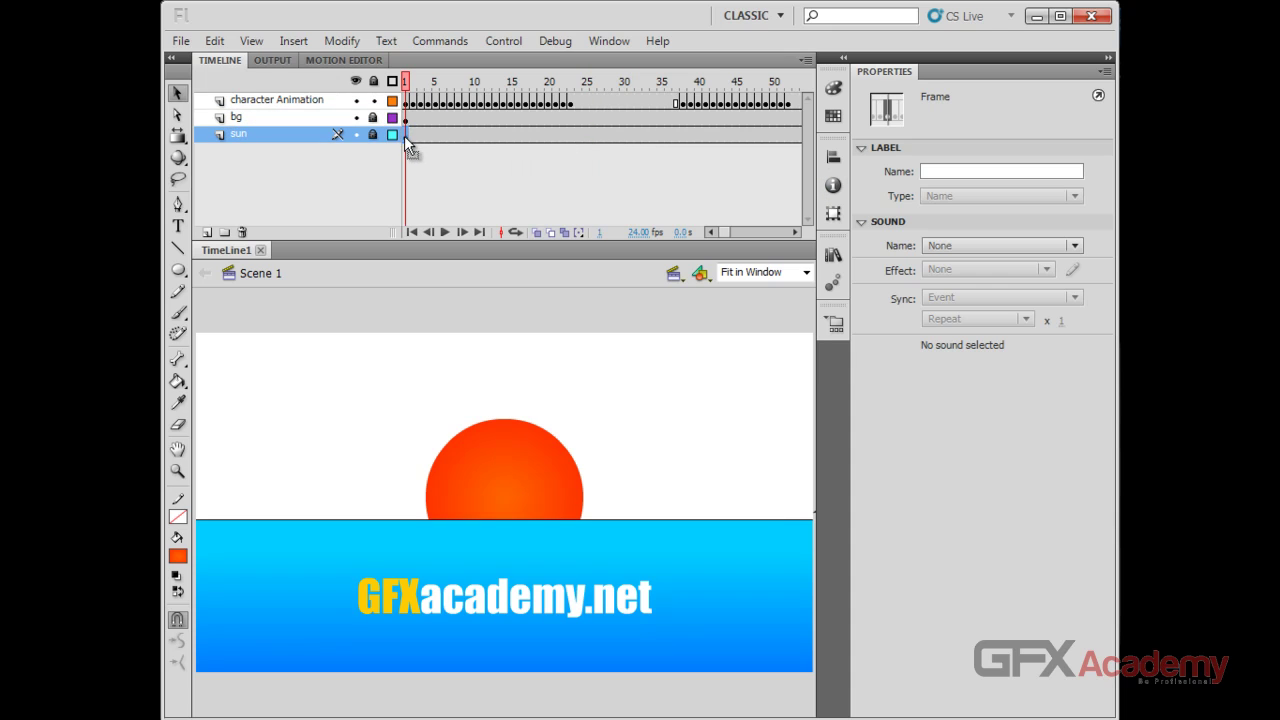
left_click(683, 133)
key("F5")
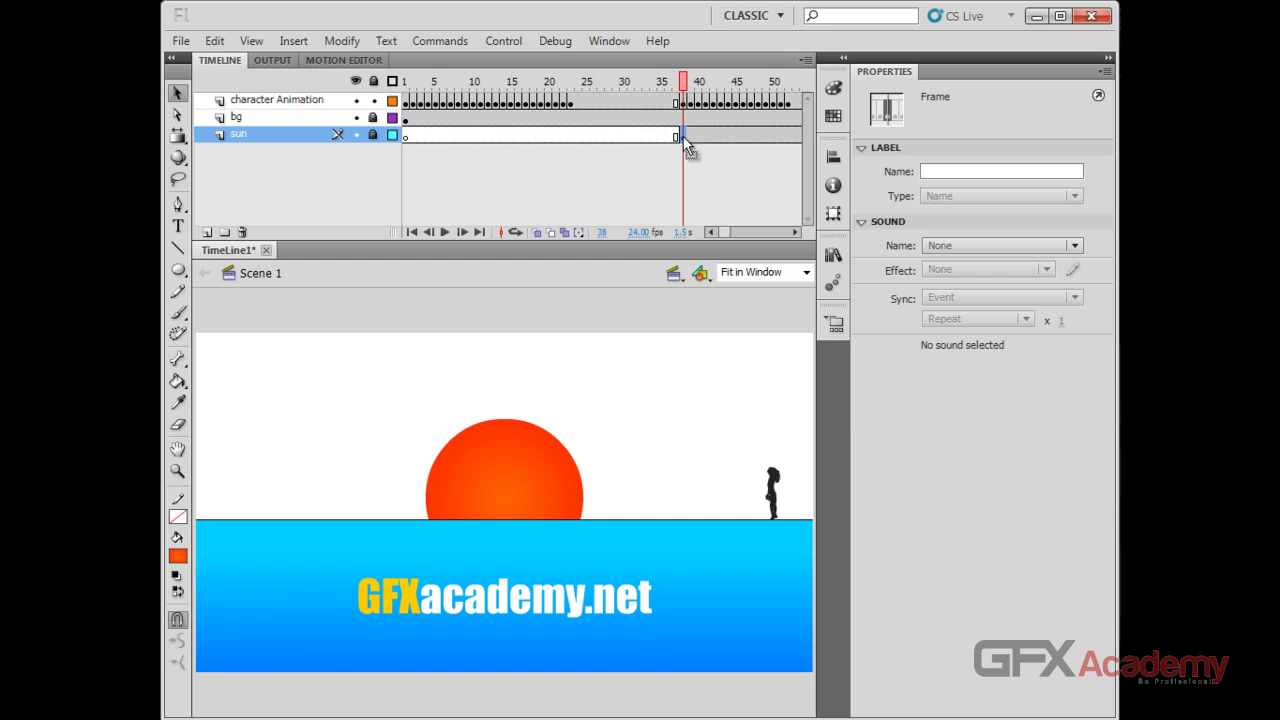
Check the end frame of the sun layer's blank span and scrub through it to the keyframe at frame 38.
left_click(649, 118)
left_click(673, 136)
left_click(675, 136)
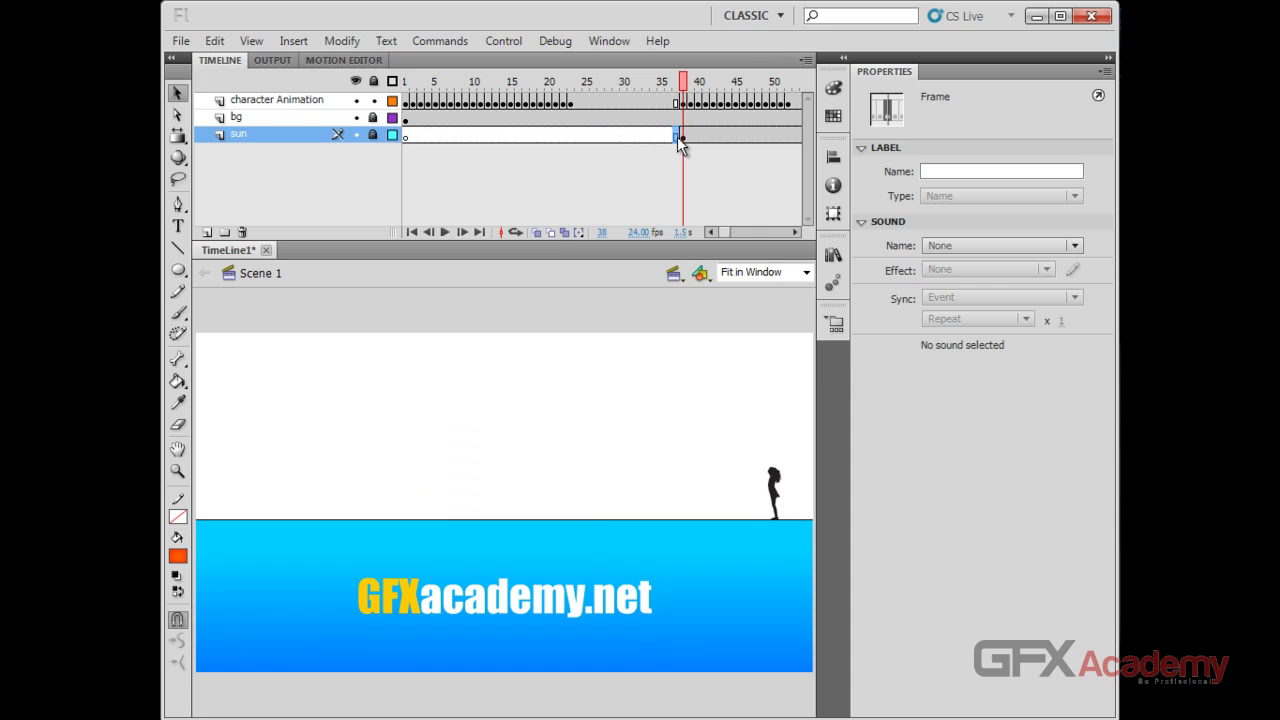
mouse_move(670, 82)
left_mouse_down()
mouse_move(423, 82)
mouse_move(661, 82)
left_mouse_up()
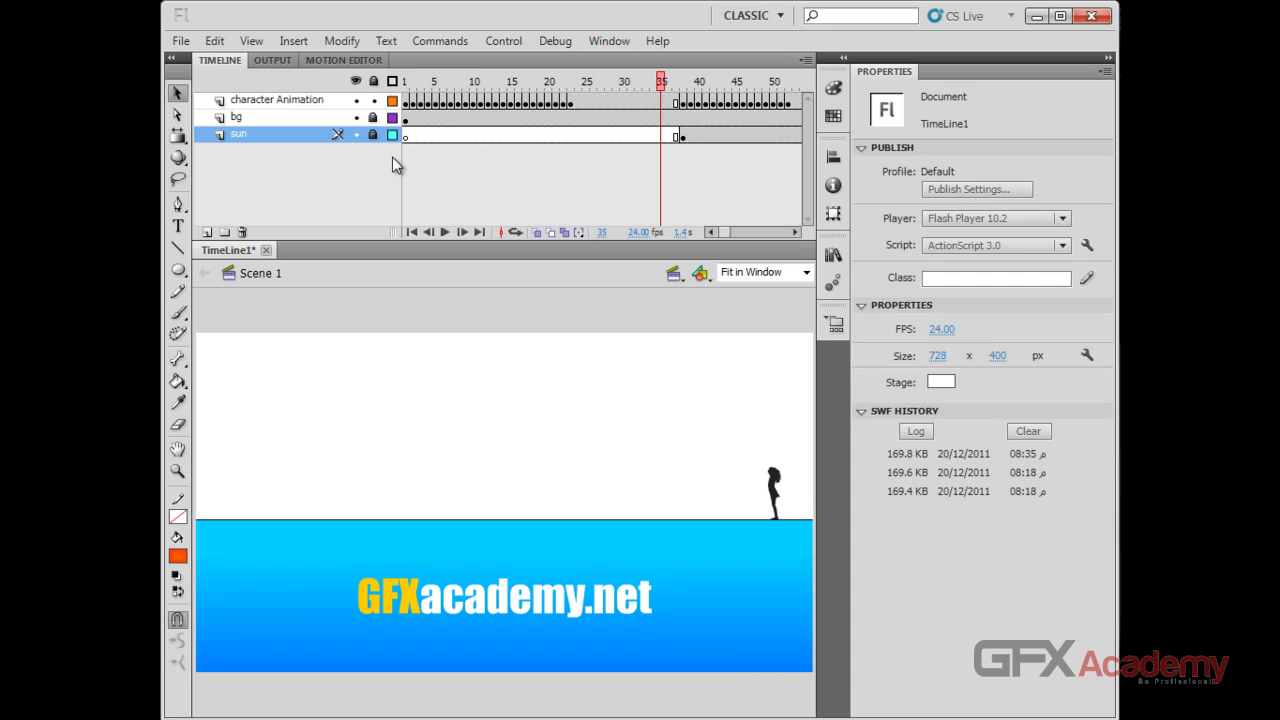
left_click_drag(432, 82, 668, 84)
left_click_drag(672, 84, 684, 84)
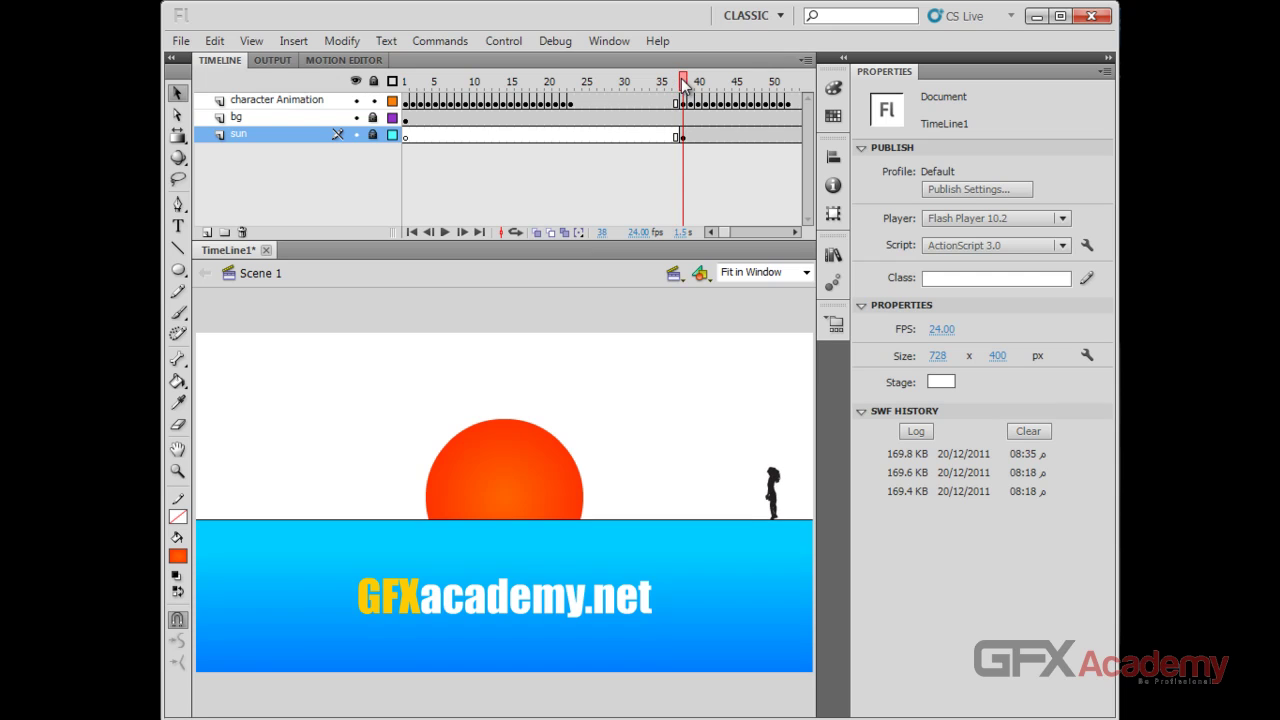
Unlock the sun layer and change the sun's fill to black at the frame 38 keyframe.
left_click(683, 137)
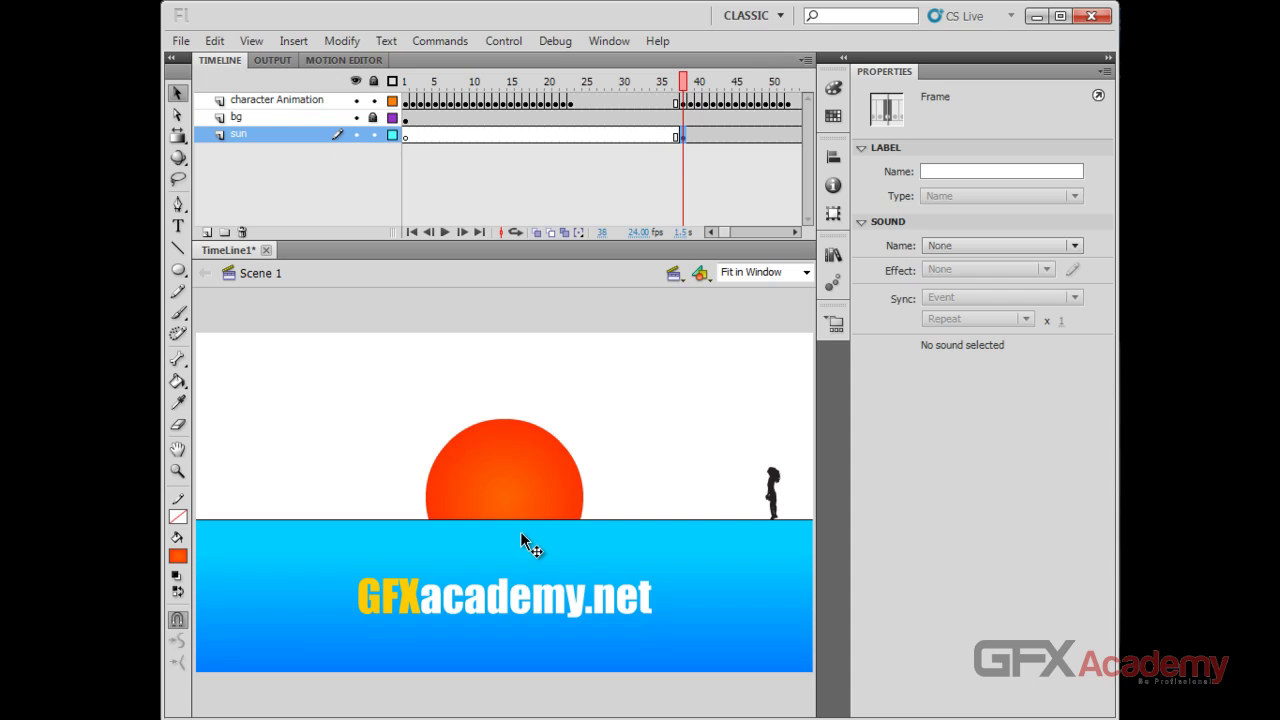
left_click(510, 494)
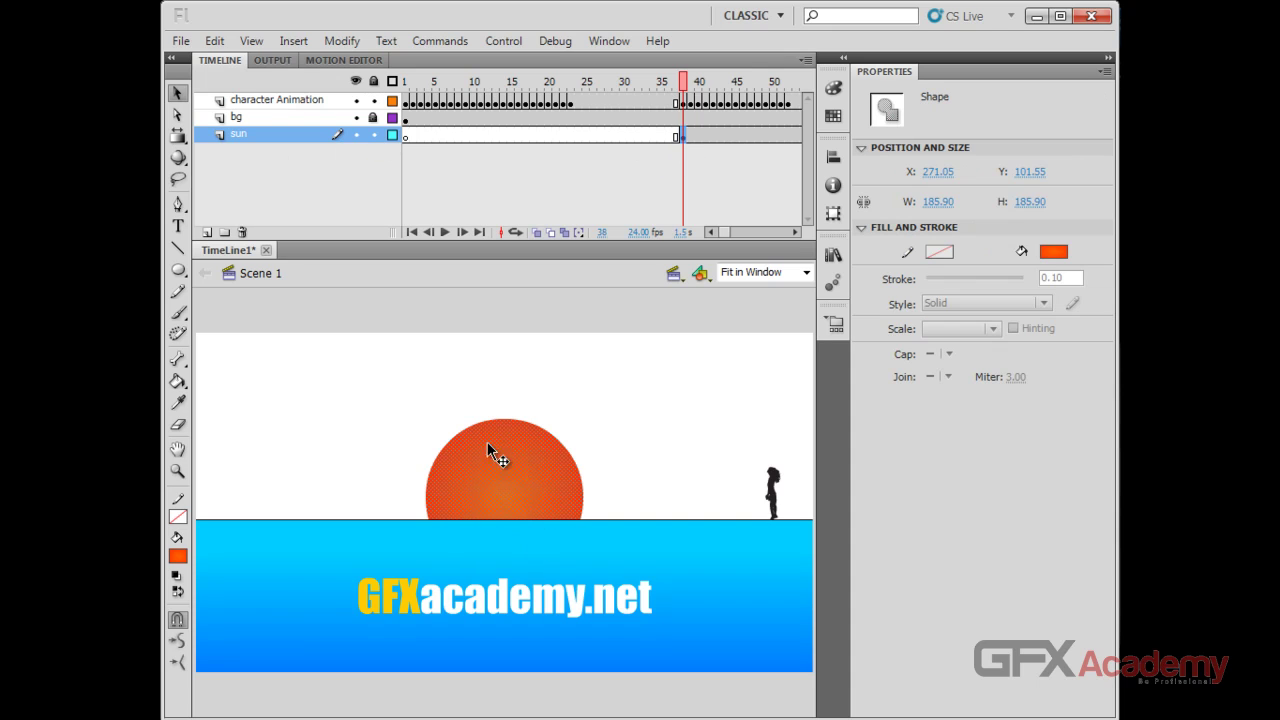
left_click(178, 556)
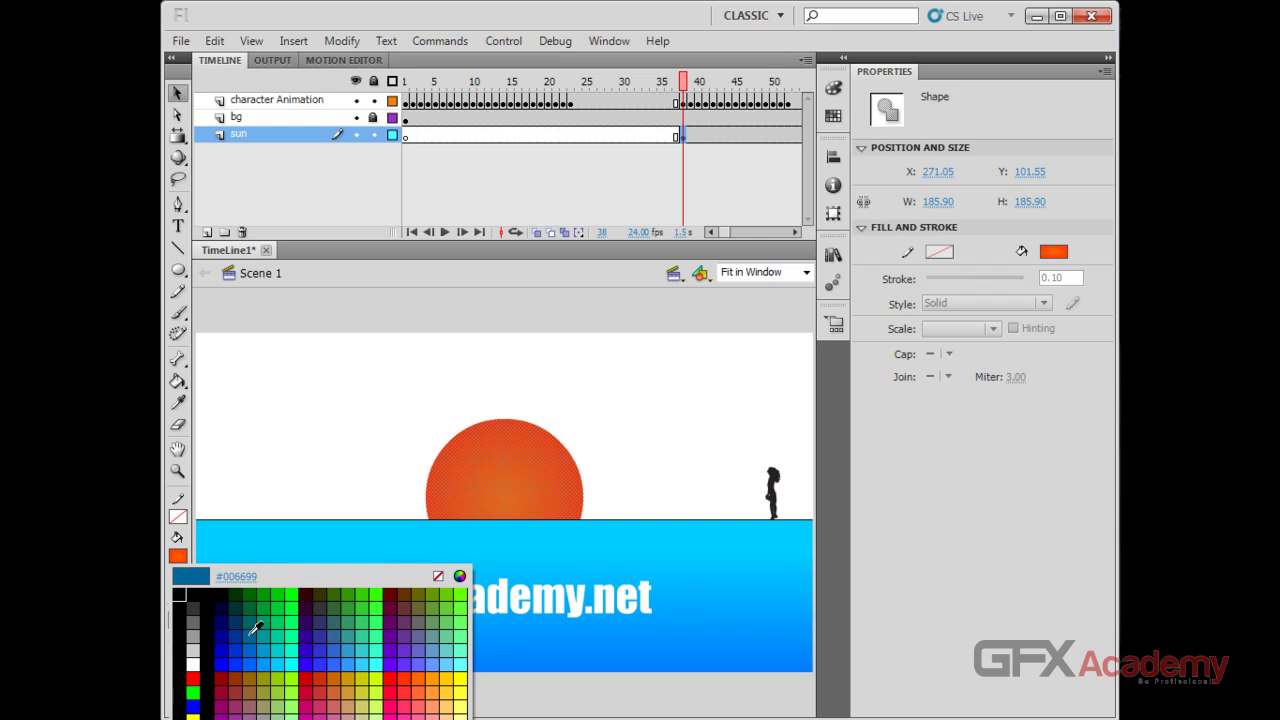
left_click(177, 622)
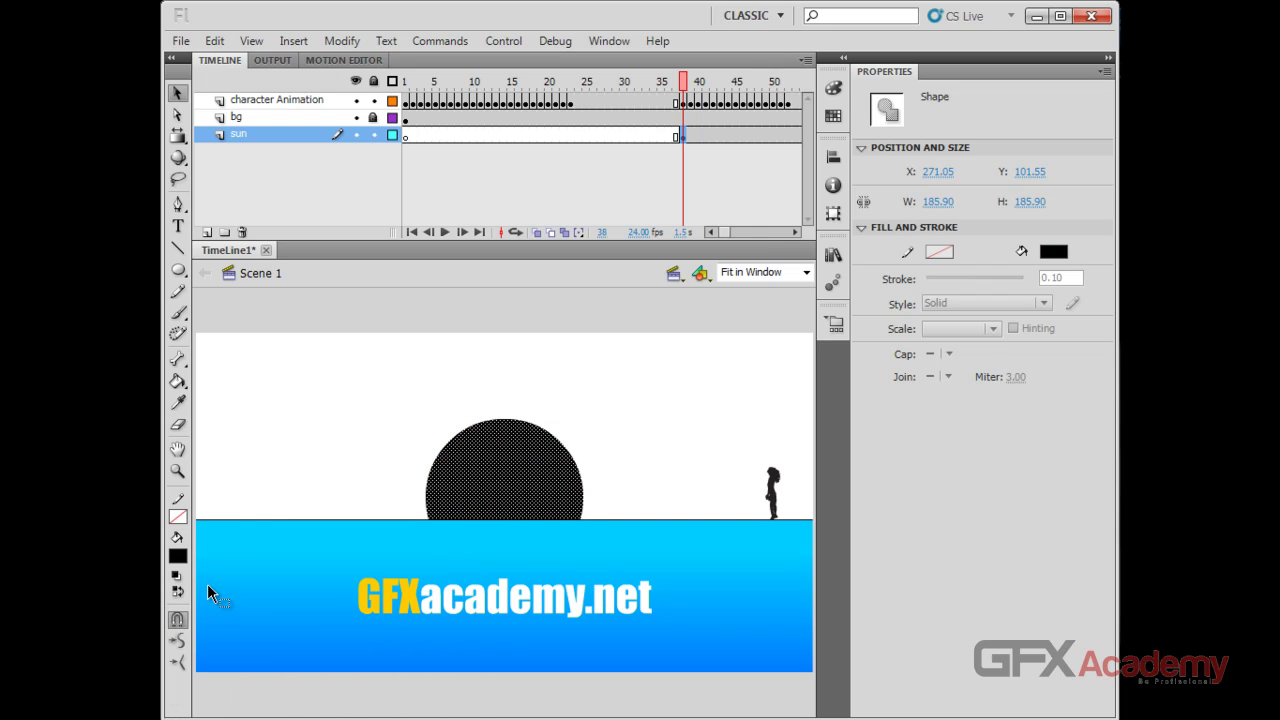
Undo the sun's black fill and move the sun layer's keyframe from frame 38 back to frame 1.
key("ctrl+z")
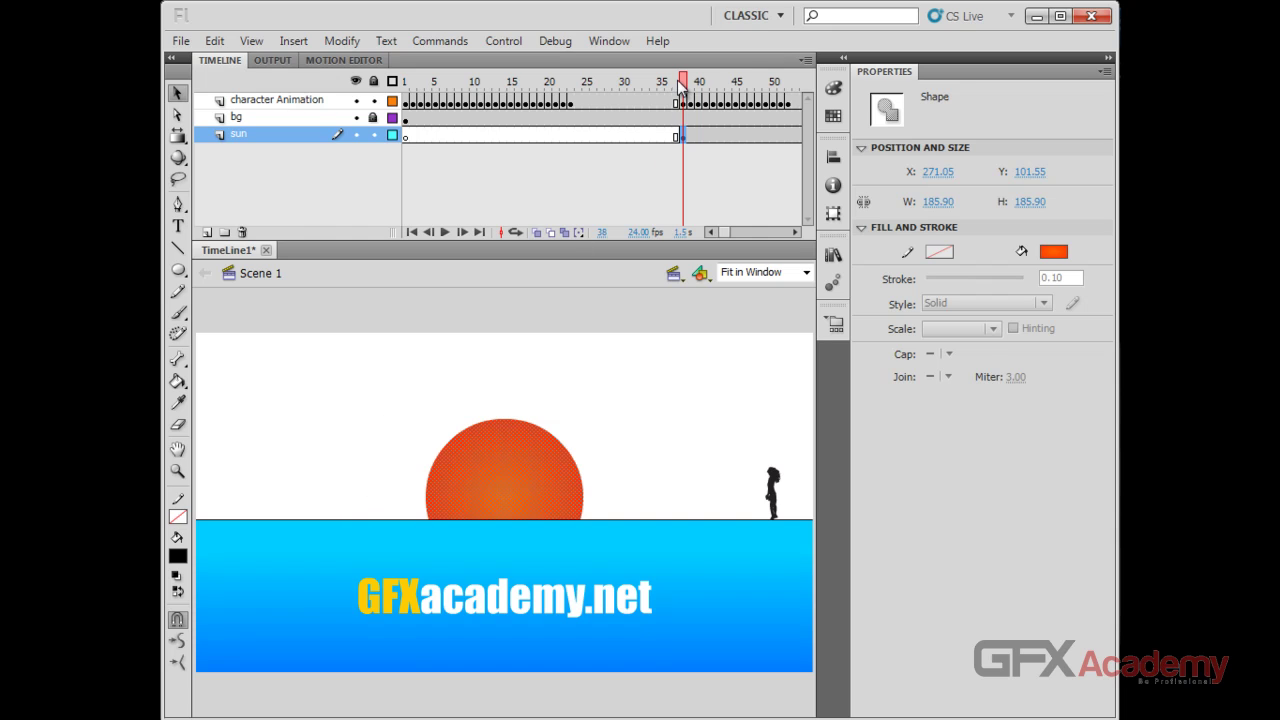
left_click_drag(680, 85, 408, 135)
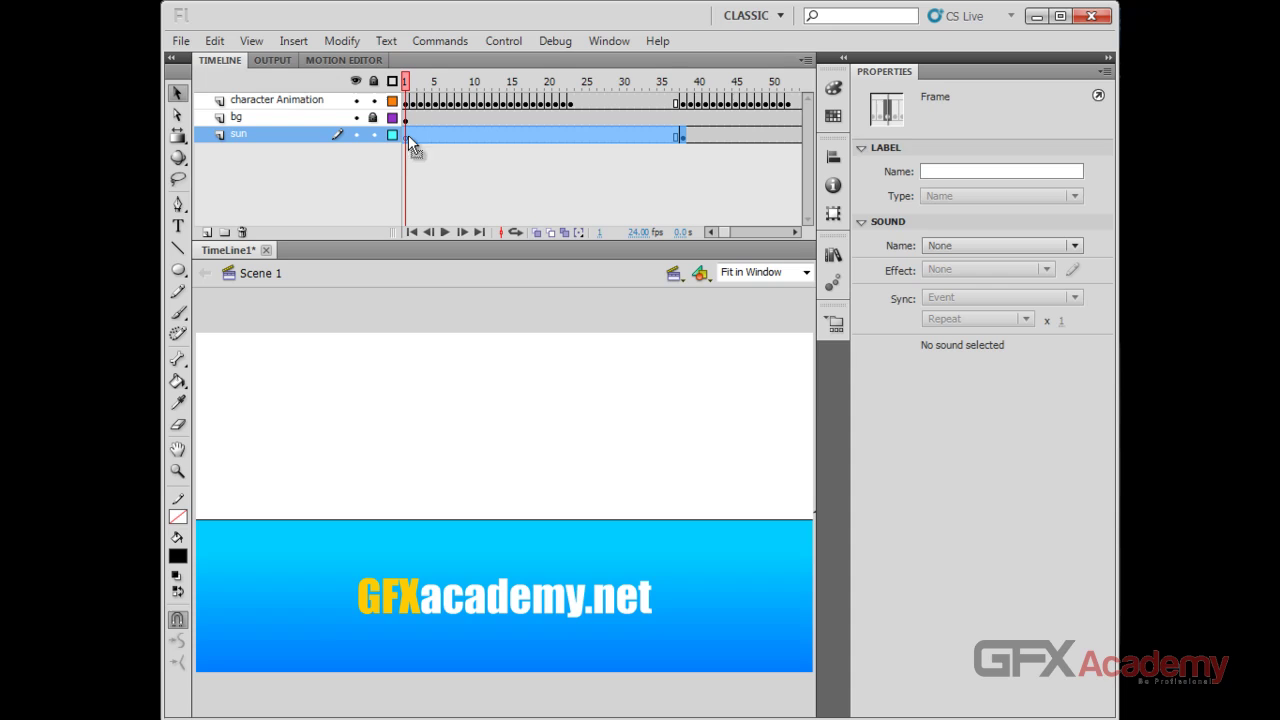
left_click(684, 137)
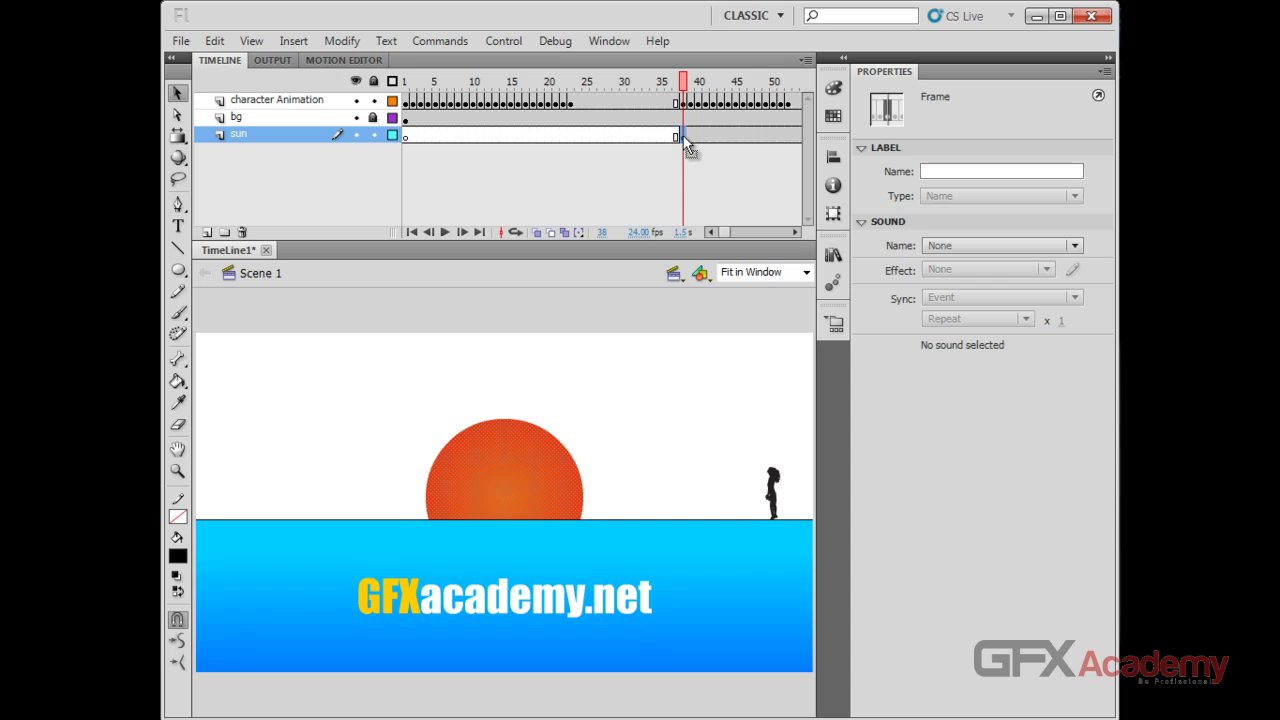
left_click_drag(683, 137, 403, 134)
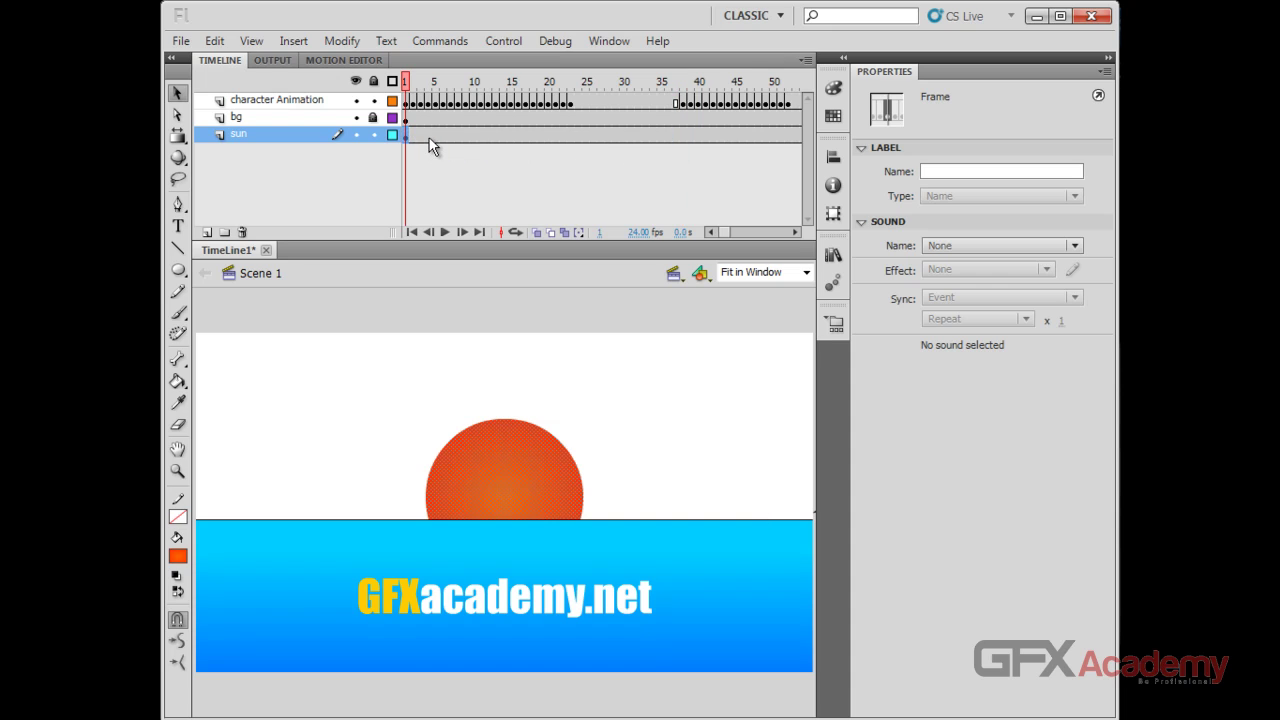
Preview the sun across the timeline, and lock the sun and character Animation layers.
mouse_move(442, 78)
left_mouse_down()
mouse_move(491, 80)
mouse_move(458, 80)
left_mouse_up()
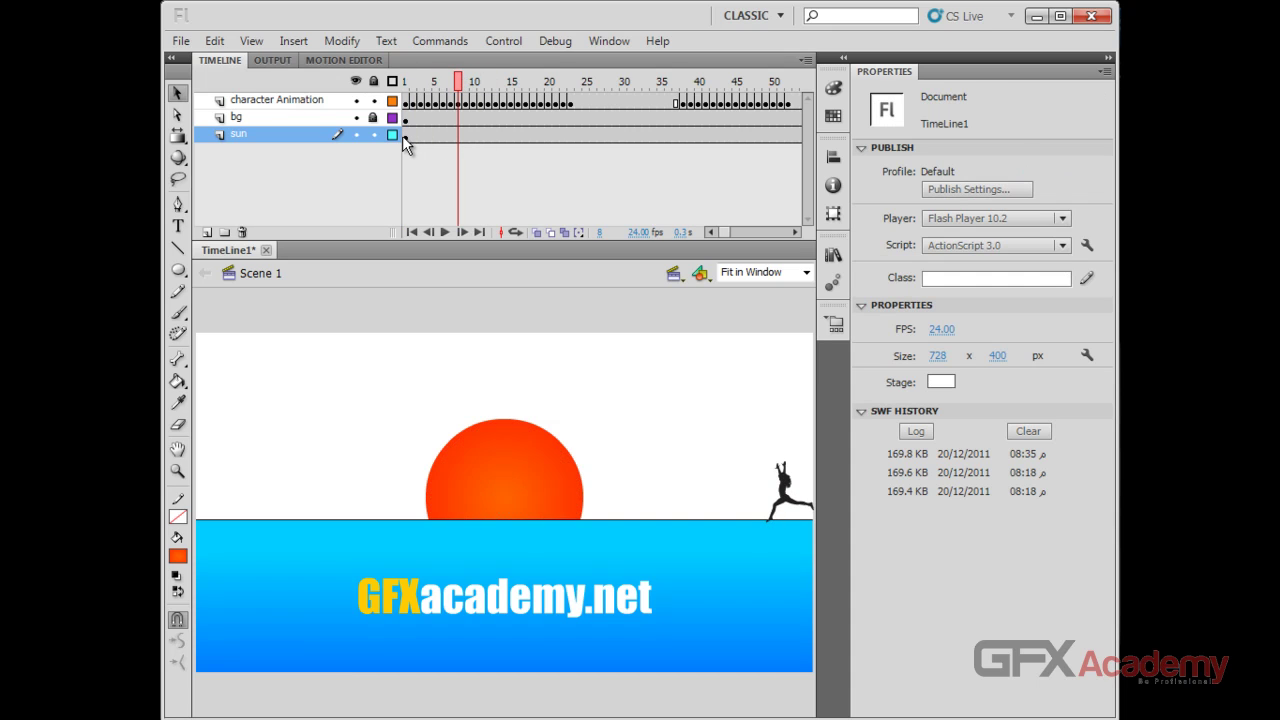
left_click_drag(405, 135, 732, 137)
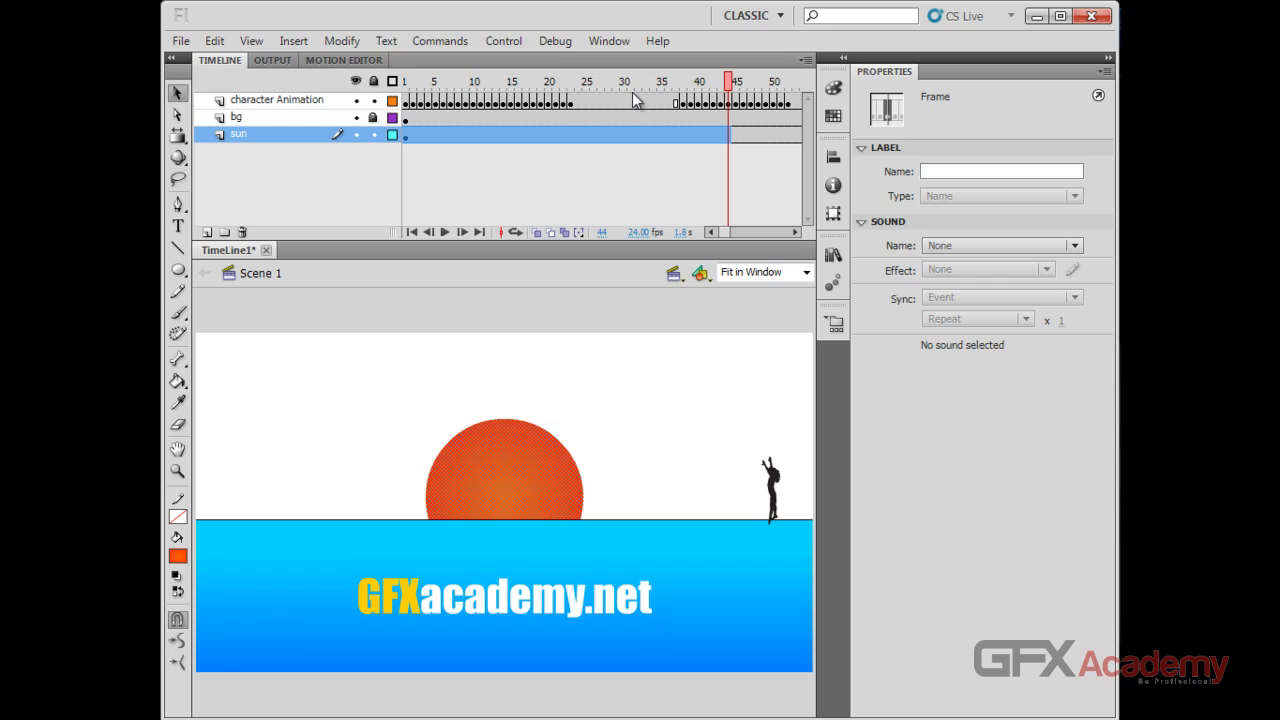
key("Return")
key("Return")
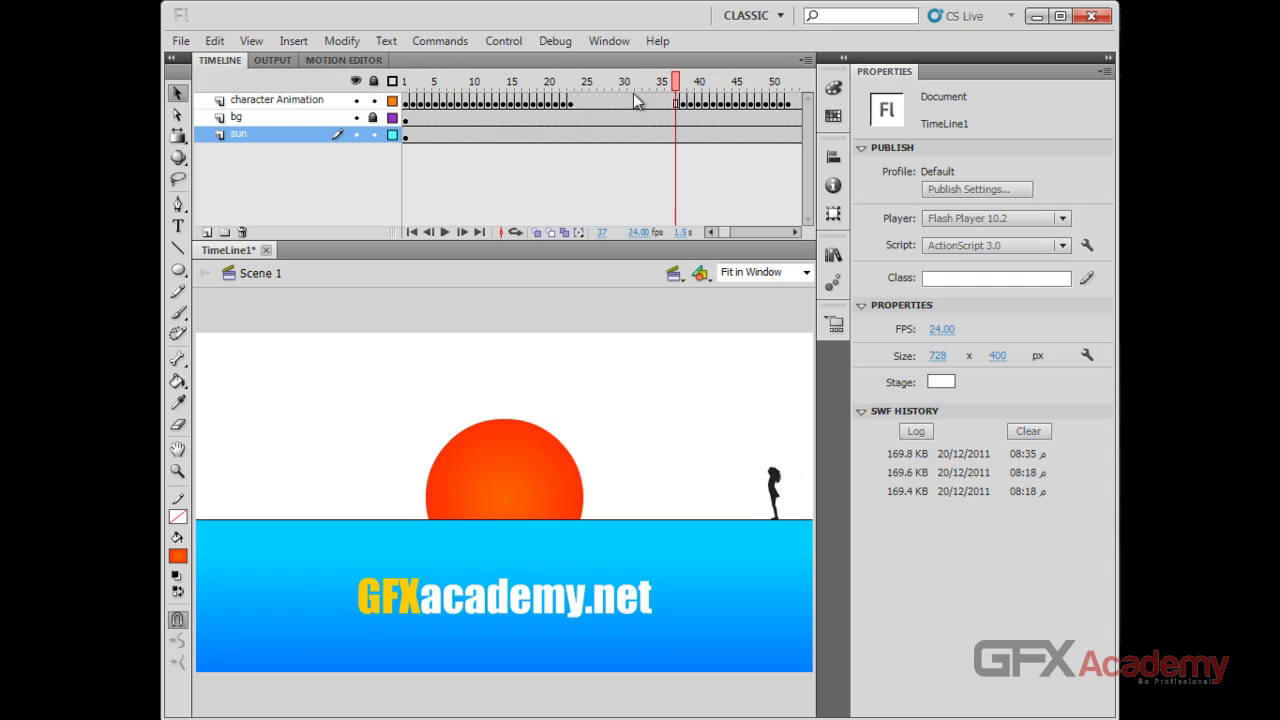
left_click(375, 134)
left_click(373, 100)
Move the sun layer's keyframe from frame 1 to frame 13 and on to frame 22, and return it to frame 1.
left_click_drag(422, 140, 555, 137)
left_click(408, 138)
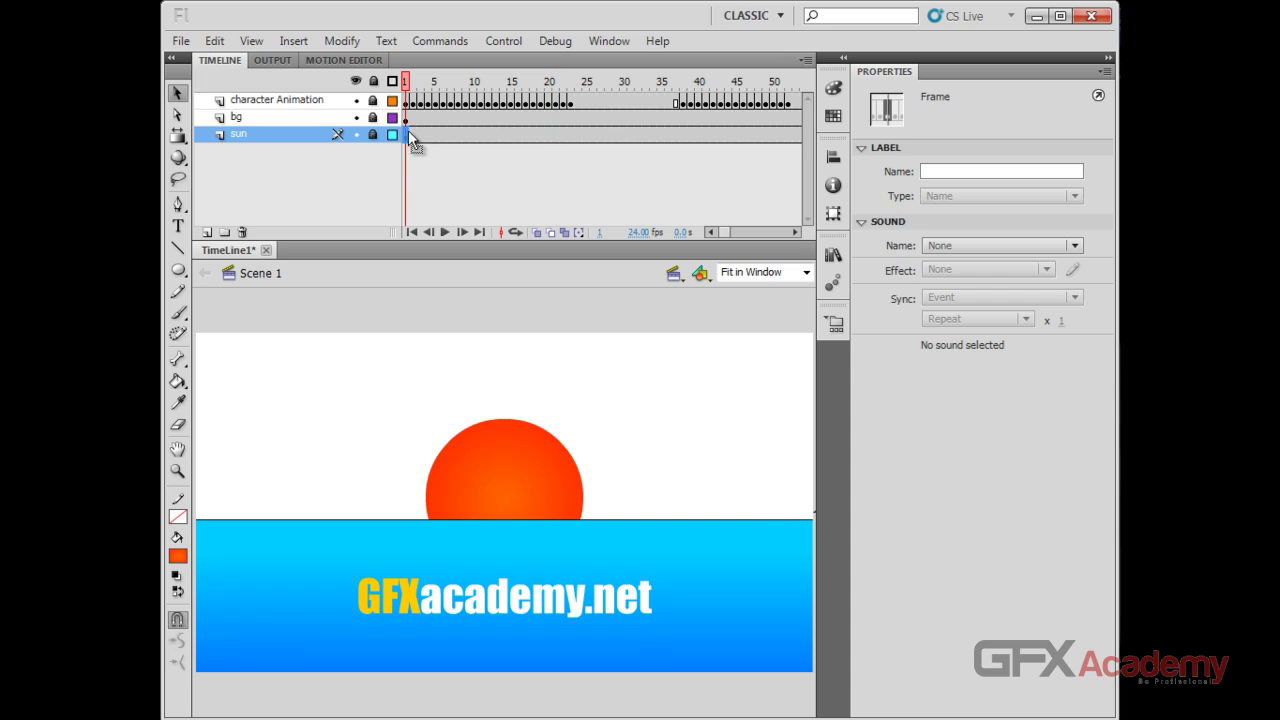
left_click(496, 137)
key("F6")
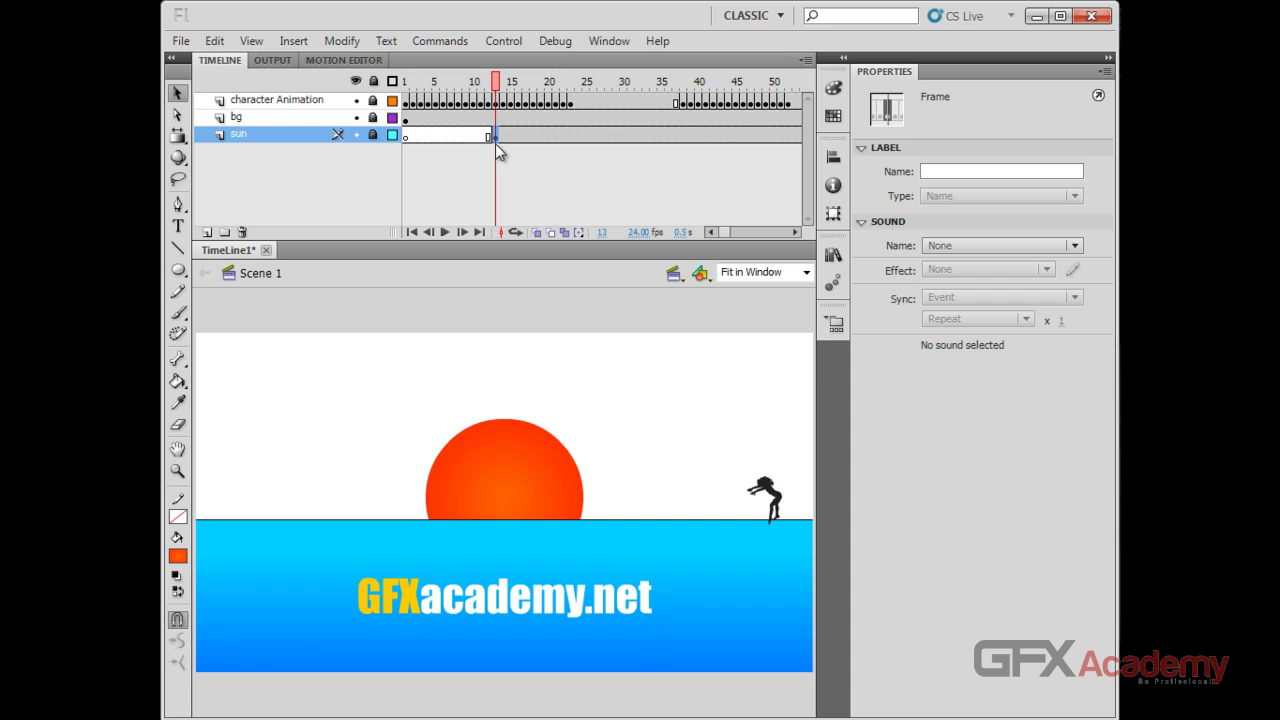
left_click_drag(496, 137, 559, 135)
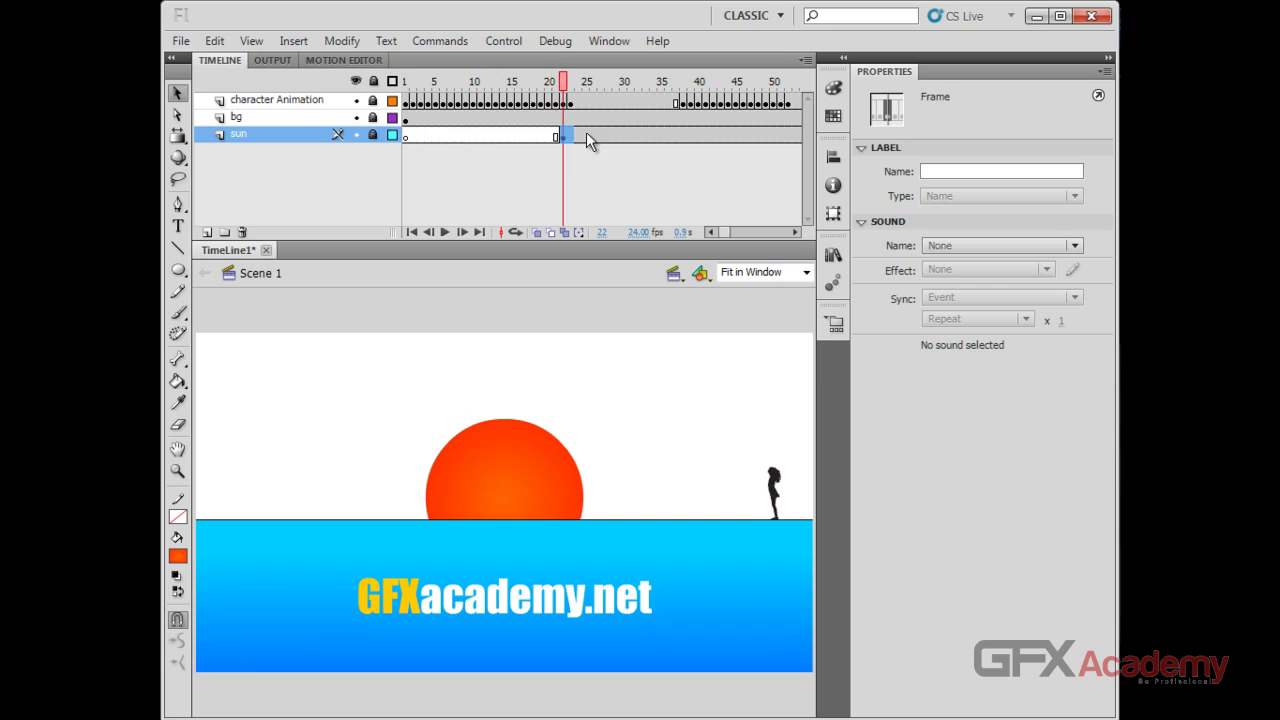
left_click(647, 137, "shift")
left_click_drag(742, 137, 406, 136)
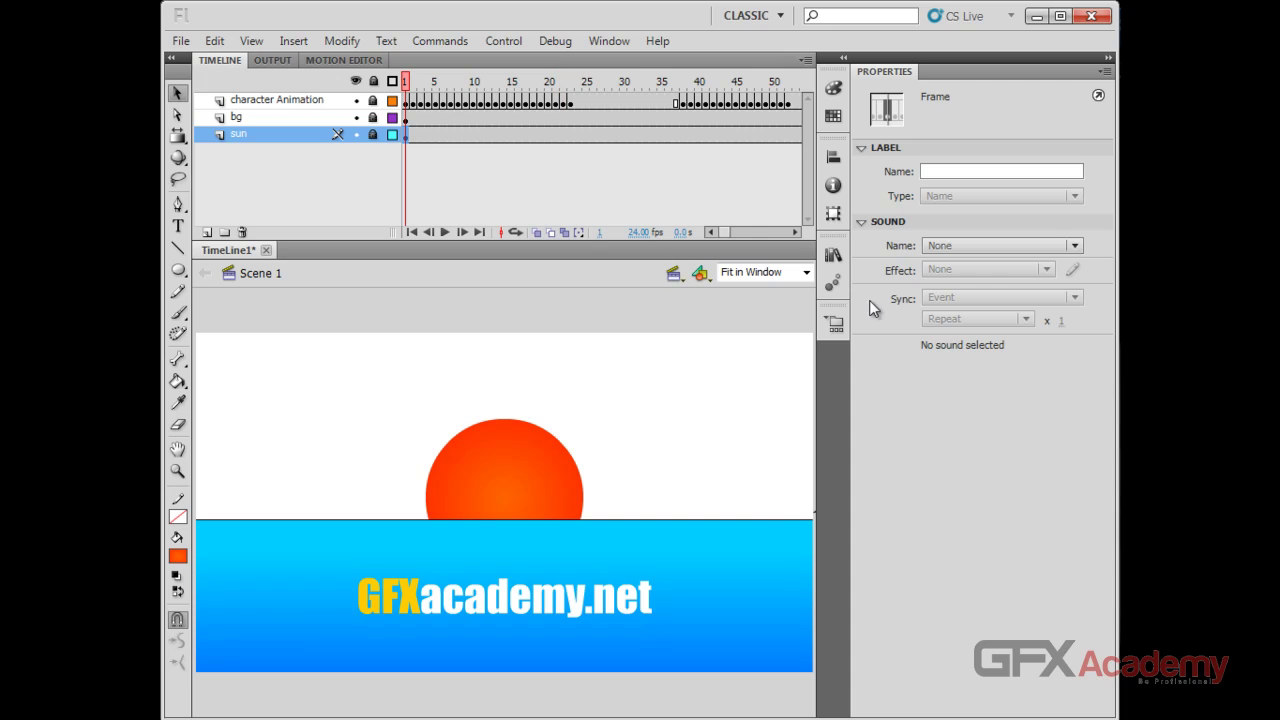
Inspect the sun layer around the blank keyframe at frame 265 and move the regular frame at 259 to frame 252.
left_click_drag(726, 231, 744, 231)
left_click(561, 138)
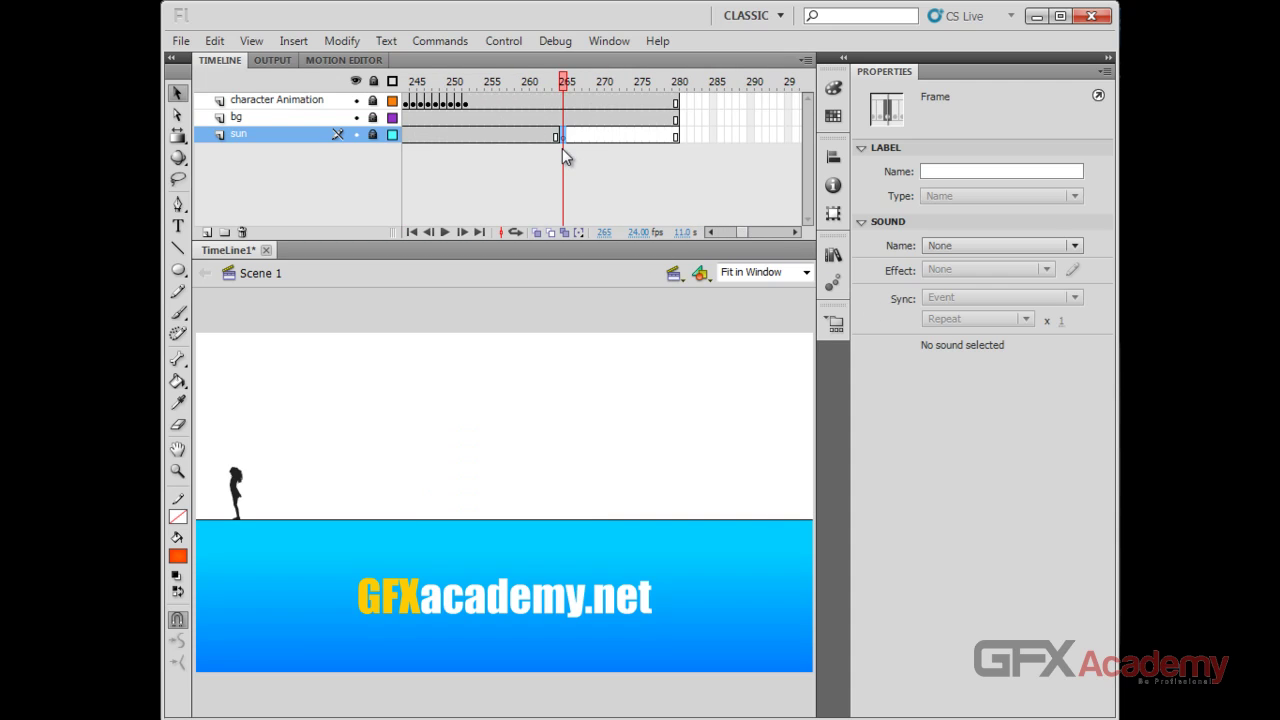
left_click_drag(563, 137, 511, 141)
left_click(548, 135)
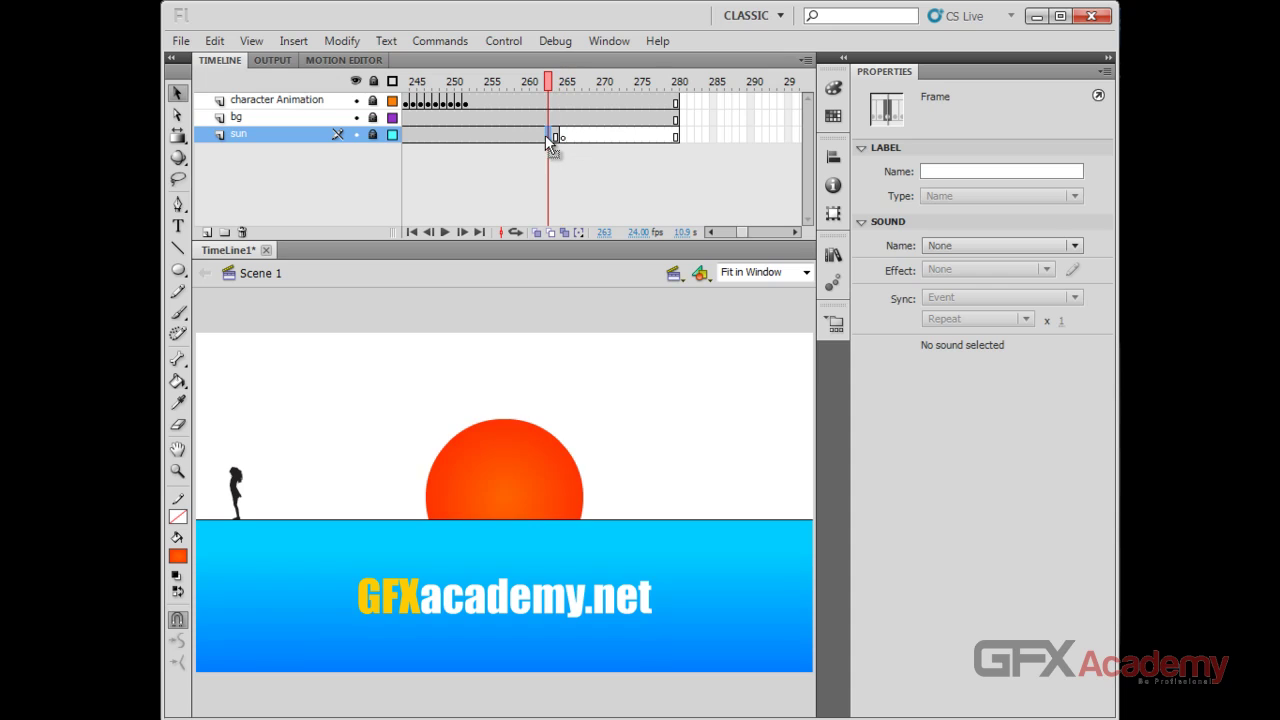
left_click(516, 137)
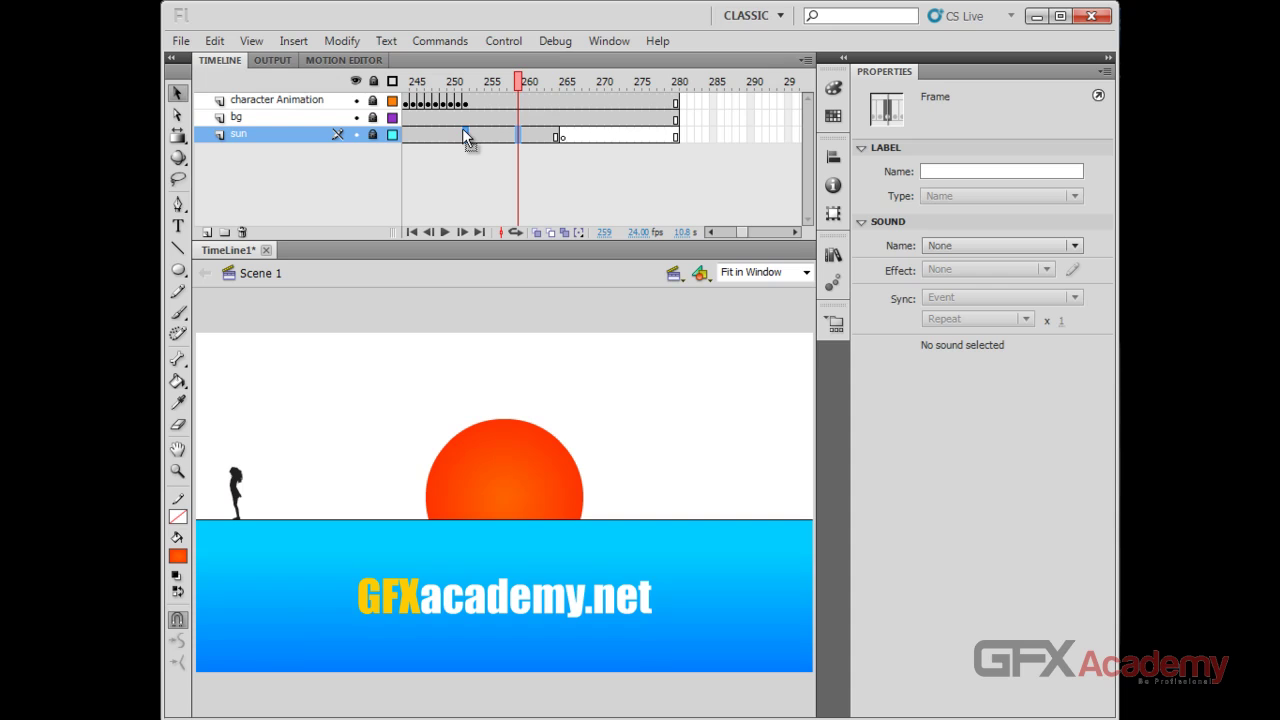
left_click_drag(463, 137, 464, 138)
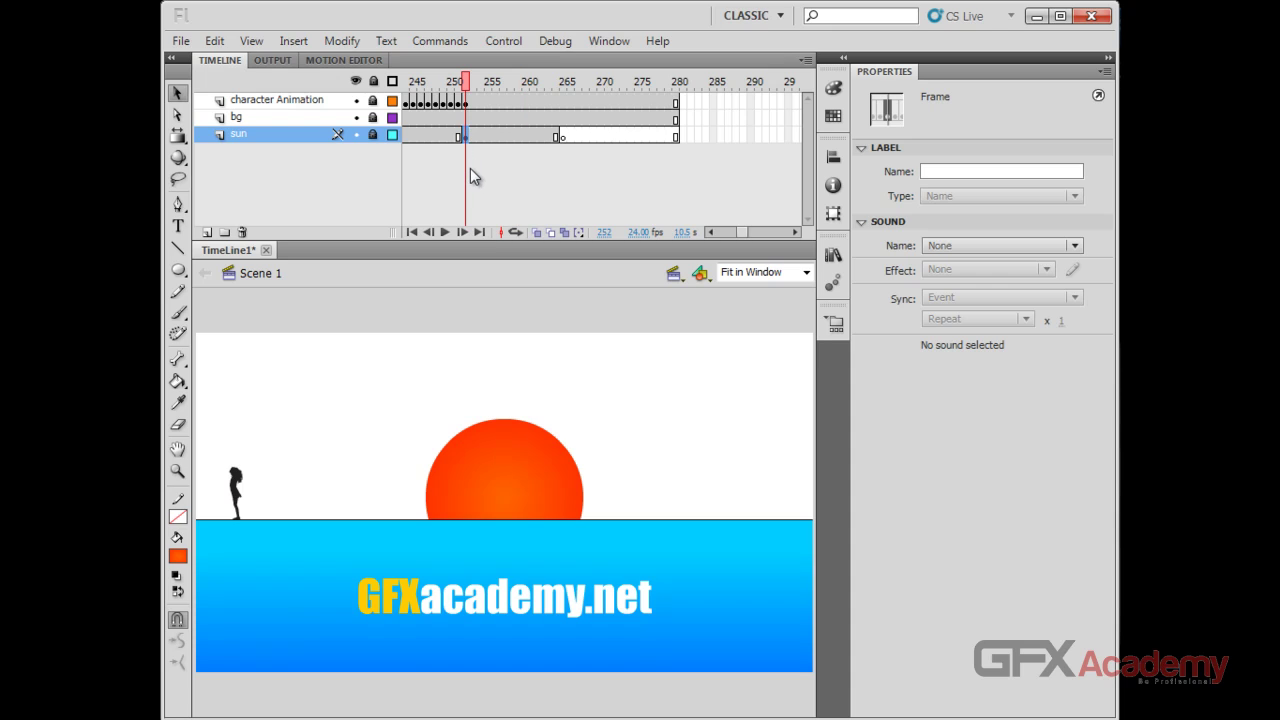
Return to the start of the timeline and select the sun layer's frames 3 to 43 and its keyframe at frame 1.
left_click_drag(742, 230, 739, 230)
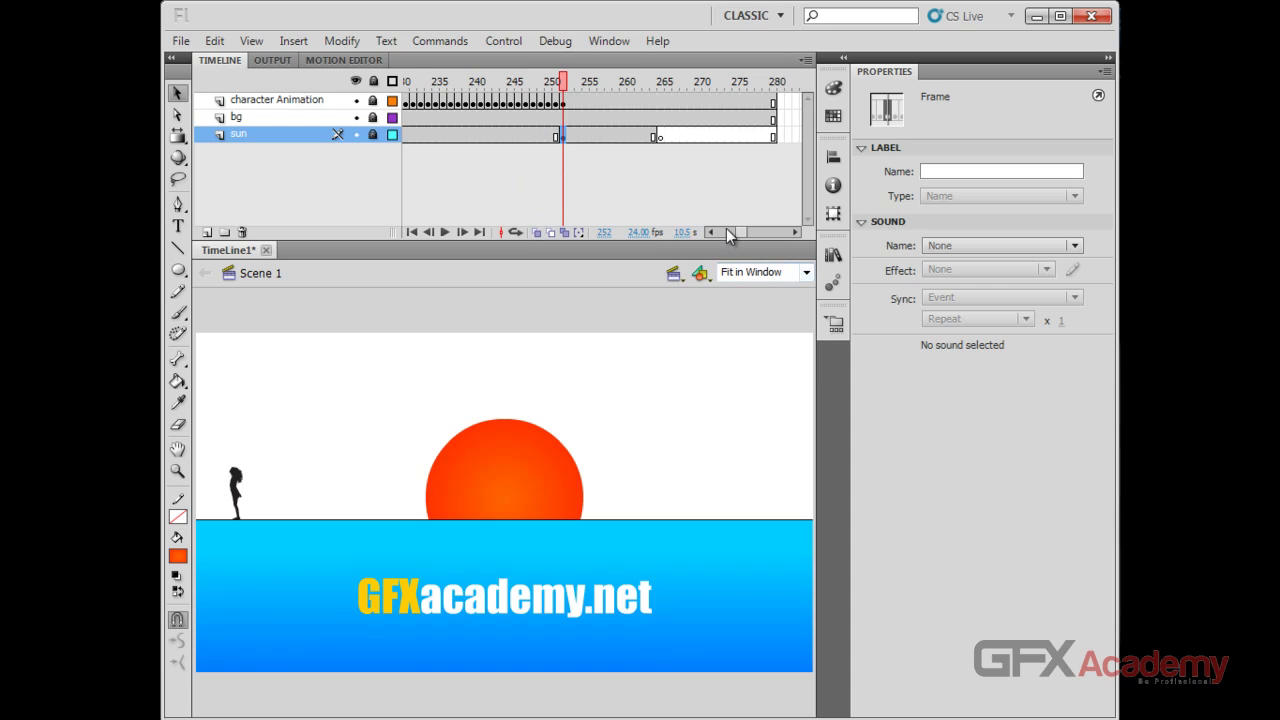
left_click_drag(740, 233, 736, 232)
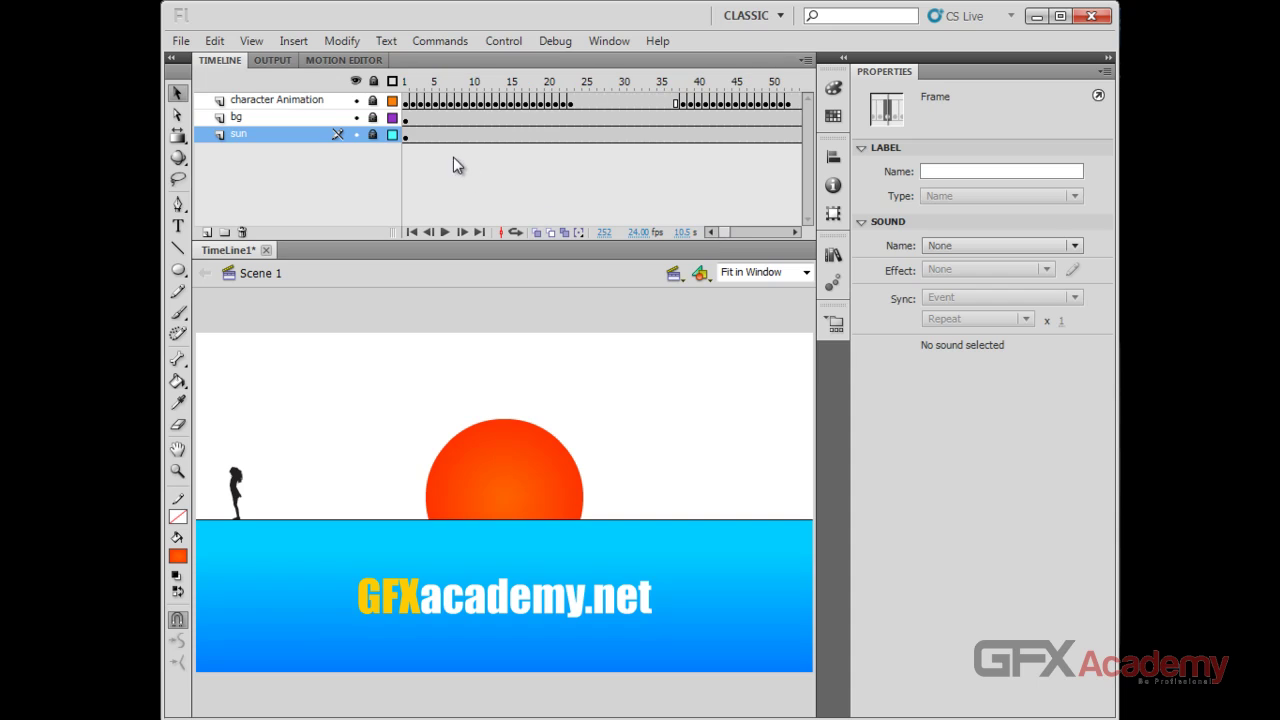
left_click_drag(427, 138, 721, 136)
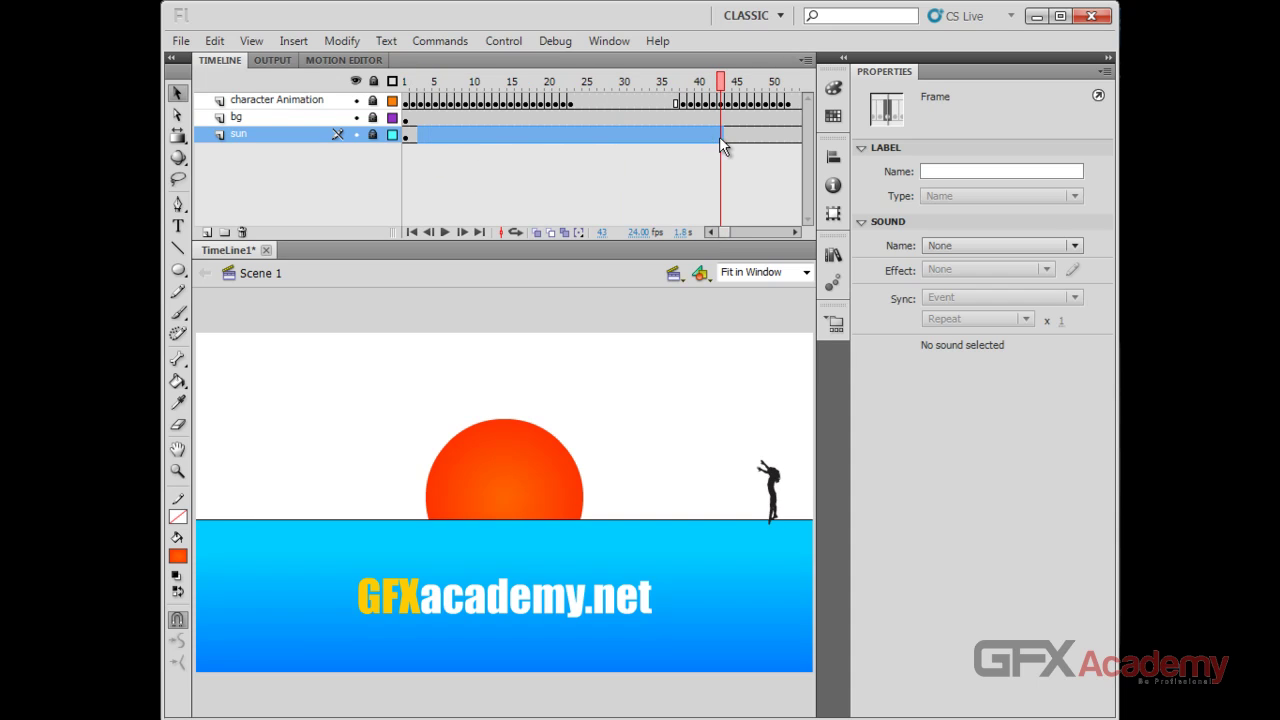
left_click(405, 135)
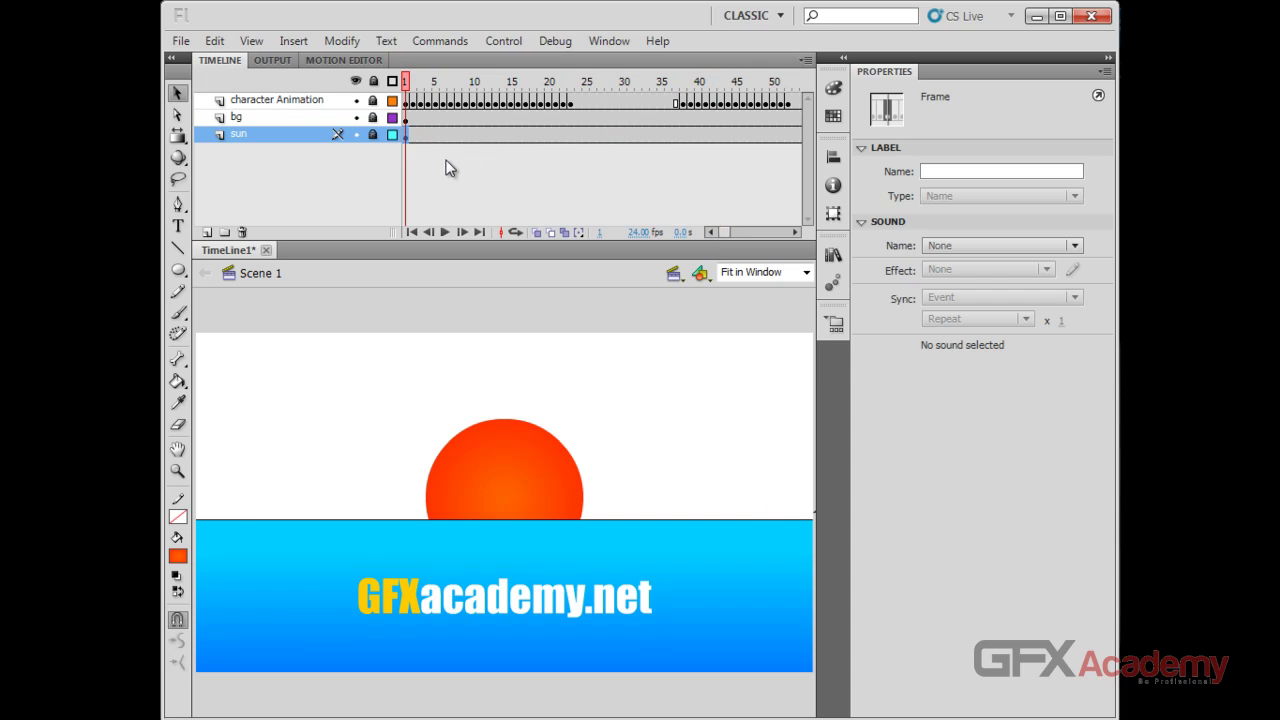
Undo the move of the sun layer's regular frame from frame 259 to frame 252.
left_click_drag(726, 231, 743, 231)
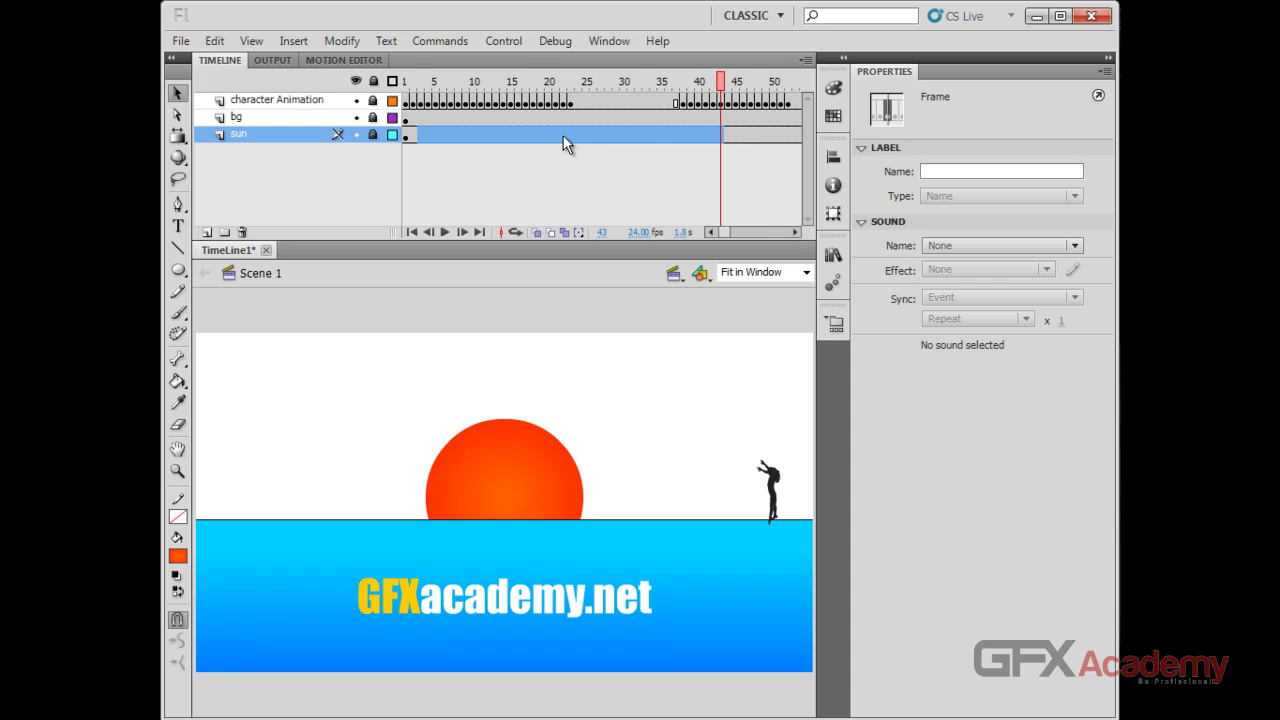
left_click(563, 142)
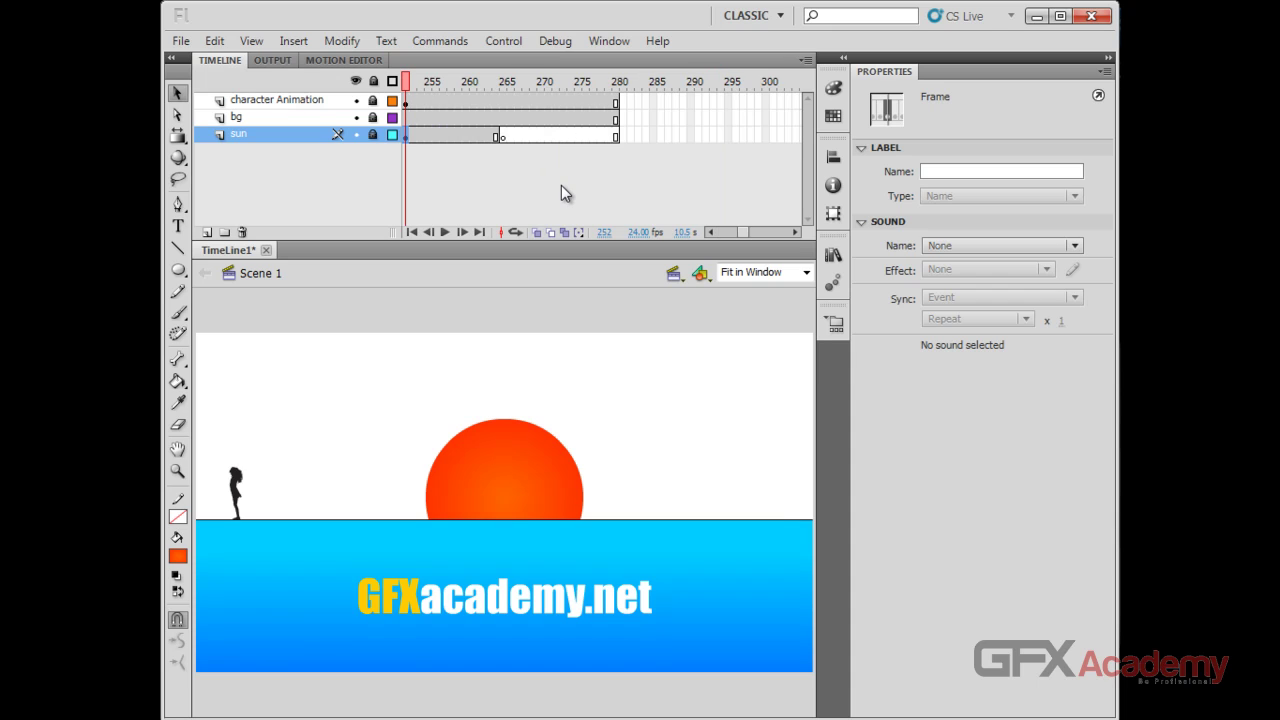
key("period")
key("period")
key("period")
key("period")
key("period")
key("period")
key("period")
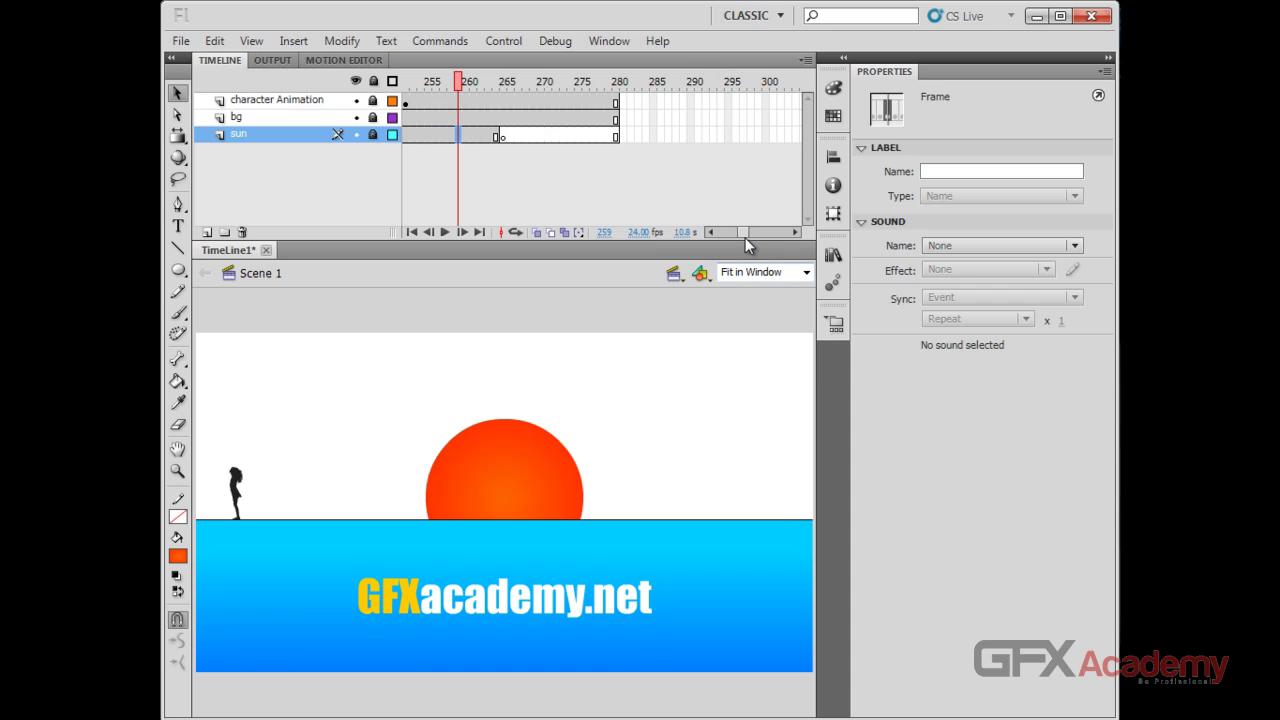
Move the sun layer's regular frame at frame 253 to frame 241.
left_click_drag(745, 237, 741, 235)
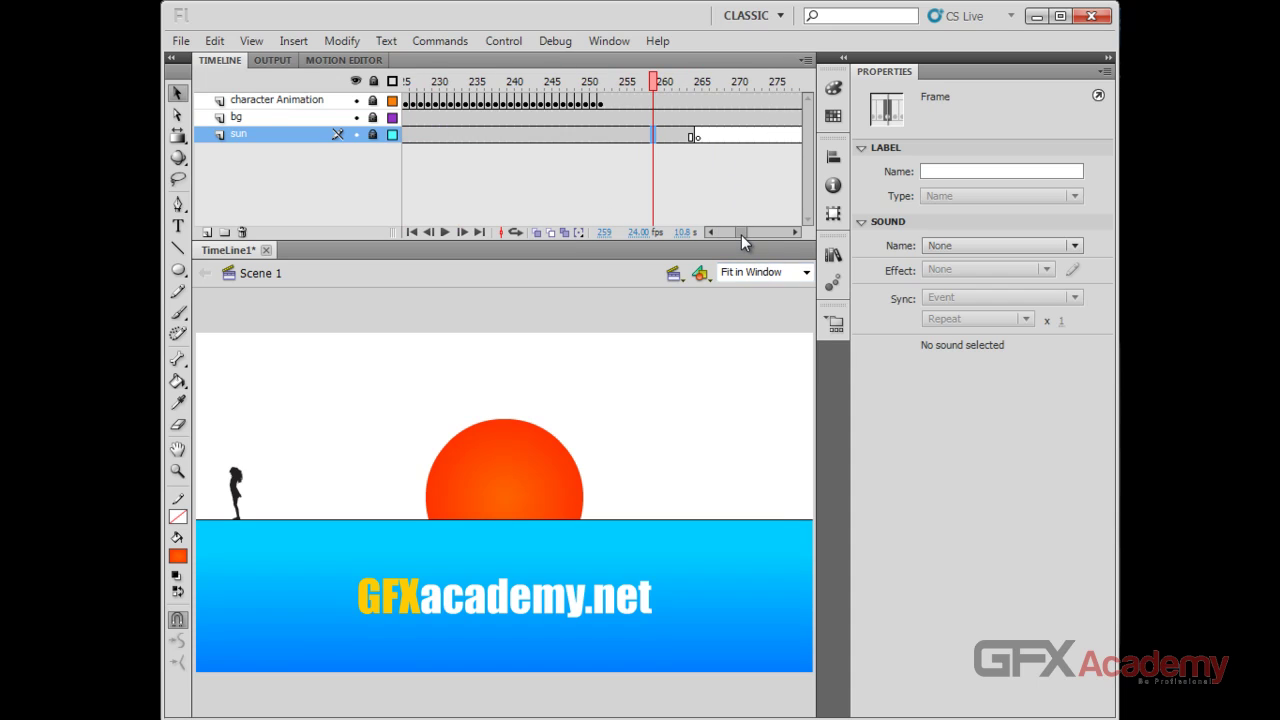
left_click(608, 137)
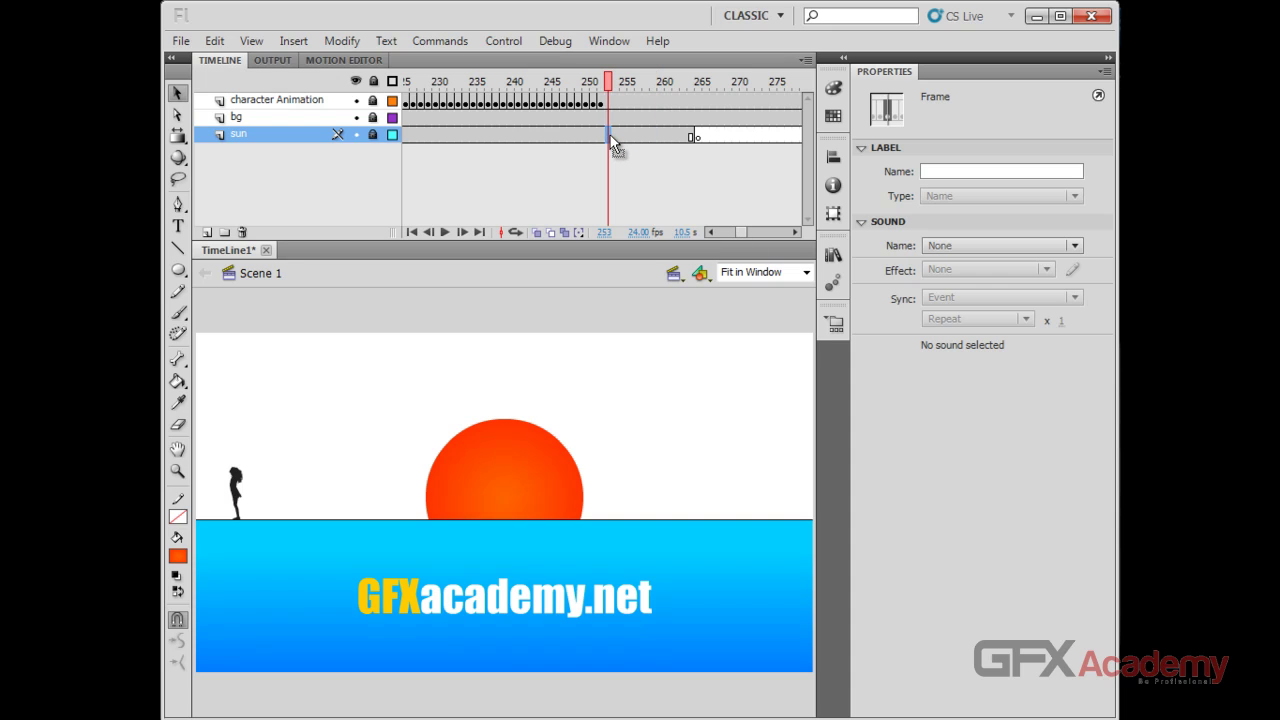
mouse_move(611, 137)
left_mouse_down()
mouse_move(481, 135)
mouse_move(537, 135)
mouse_move(501, 133)
mouse_move(530, 130)
mouse_move(518, 136)
left_mouse_up()
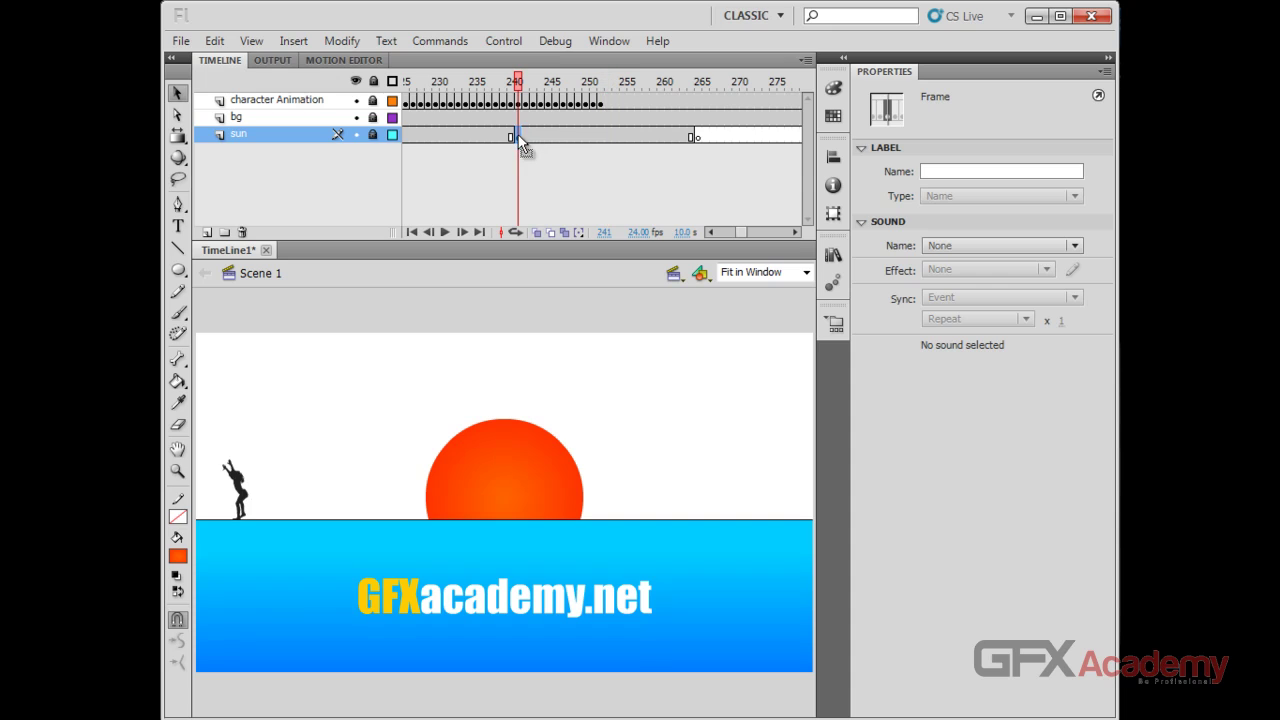
Check sun frame 234, character Animation keyframe 252 and sun keyframe 241, and undo the sun frame's move to frame 241.
left_click(466, 134)
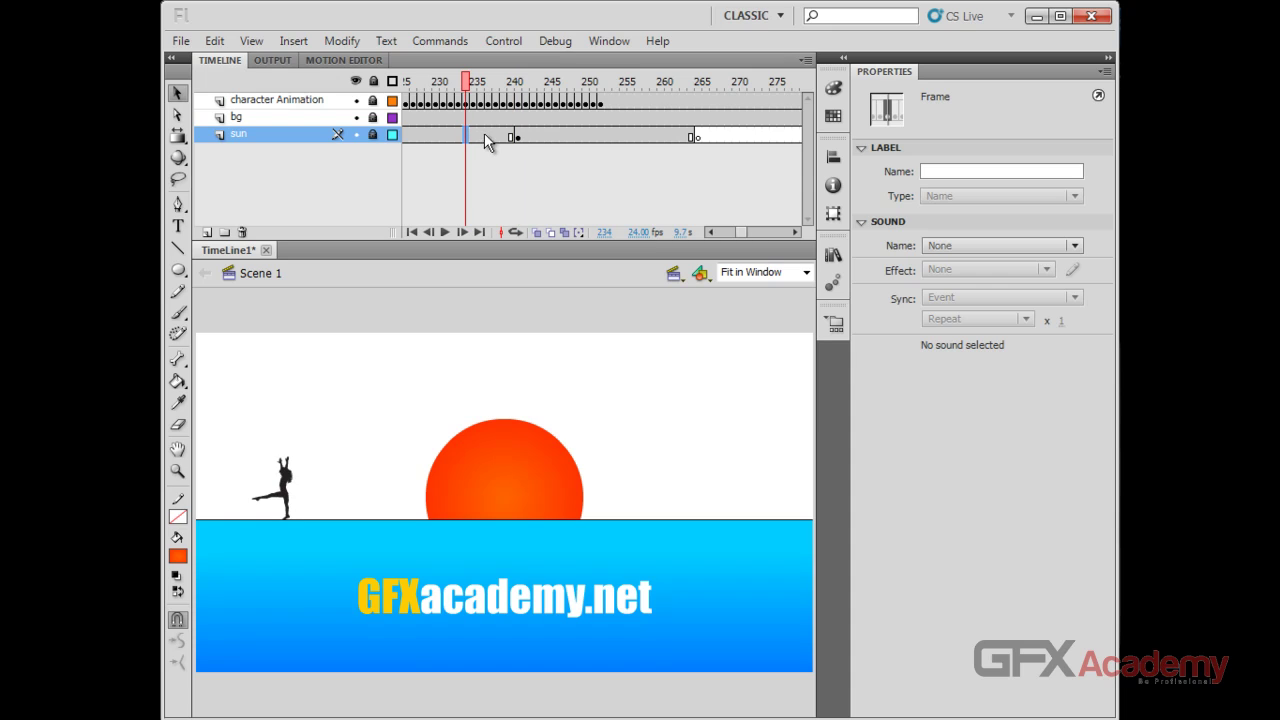
left_click(602, 103)
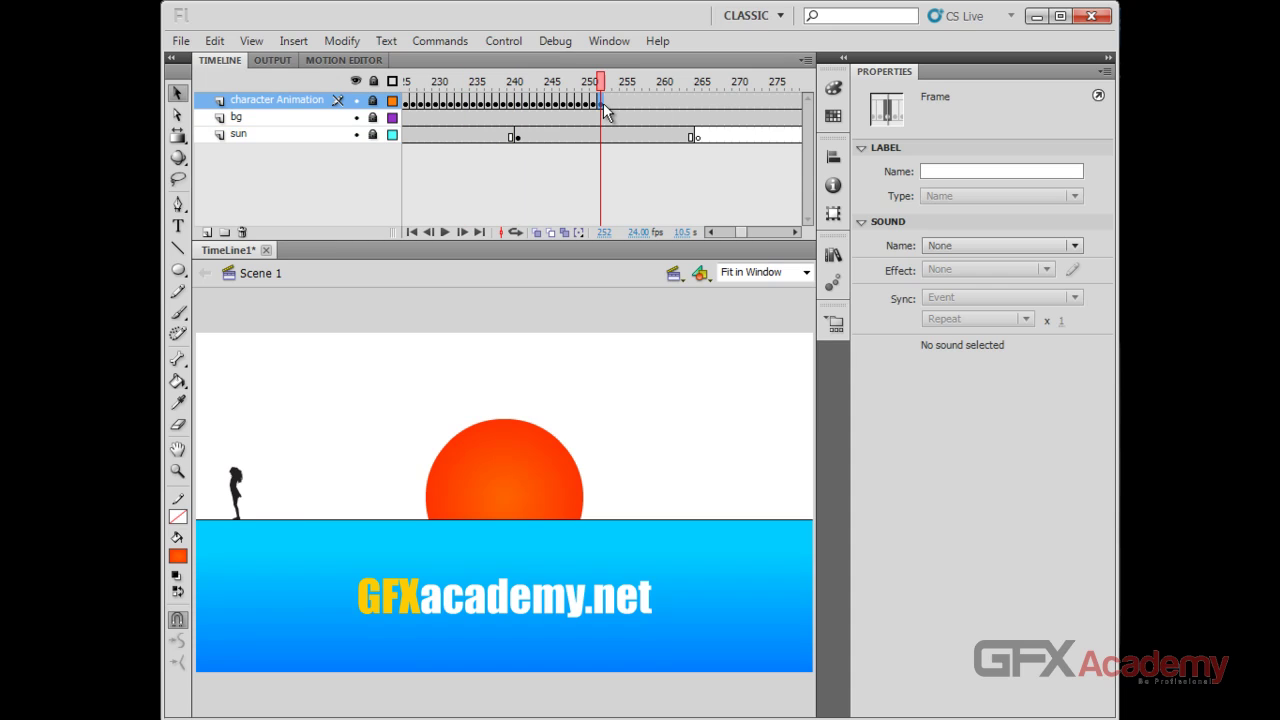
left_click(518, 137)
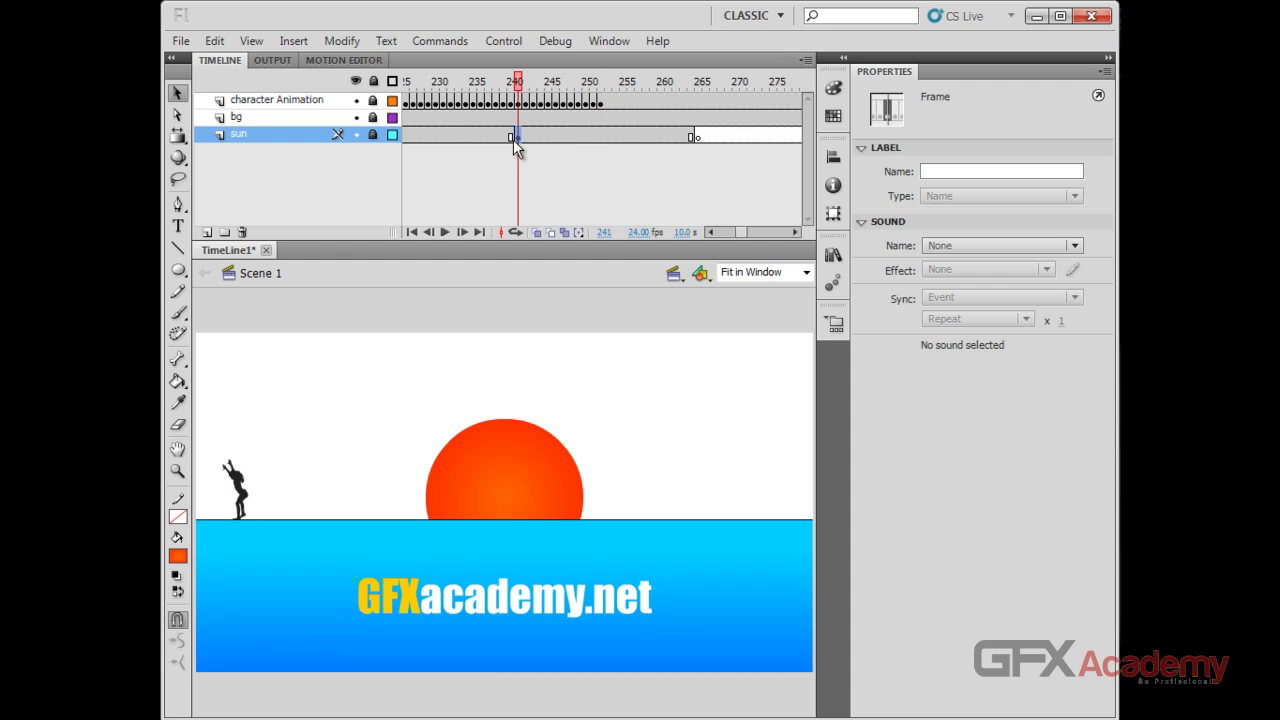
key("Return")
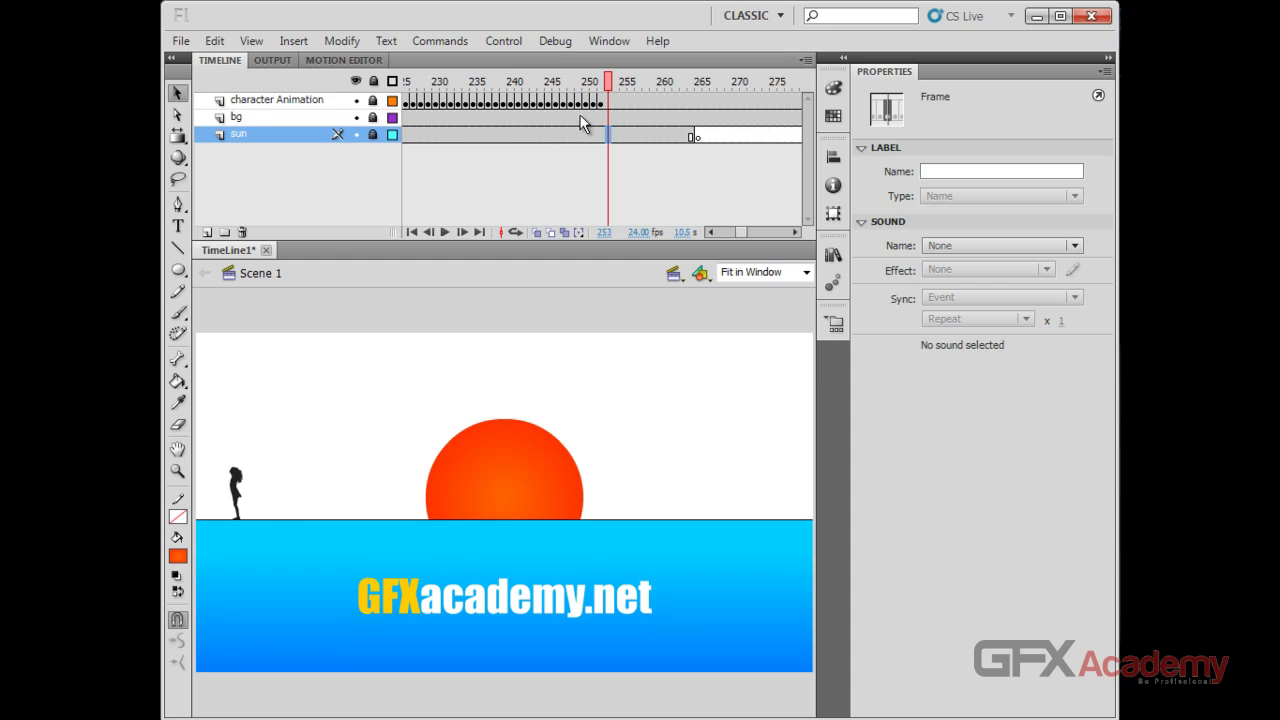
Move the character Animation layer's regular frame at frame 270 to frame 266, past the layer's last keyframe at 252.
left_click(603, 103)
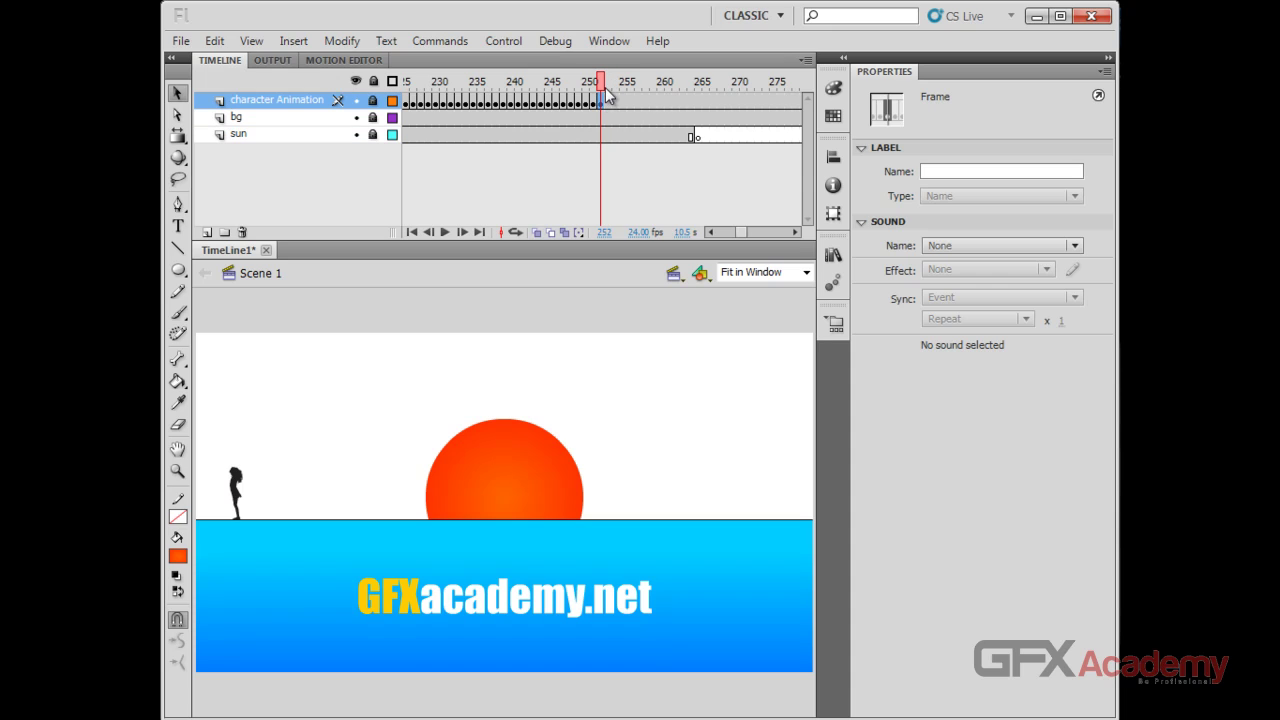
left_click(740, 102)
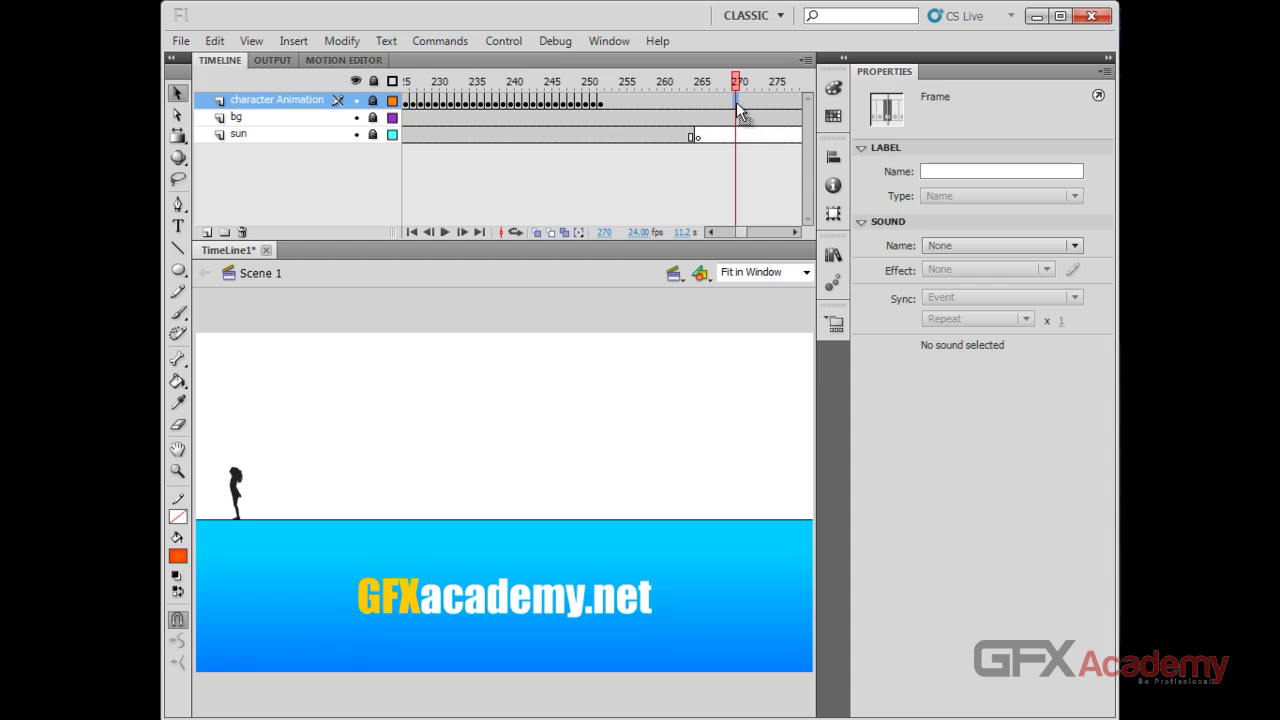
left_click(630, 102, "ctrl")
left_click(705, 104)
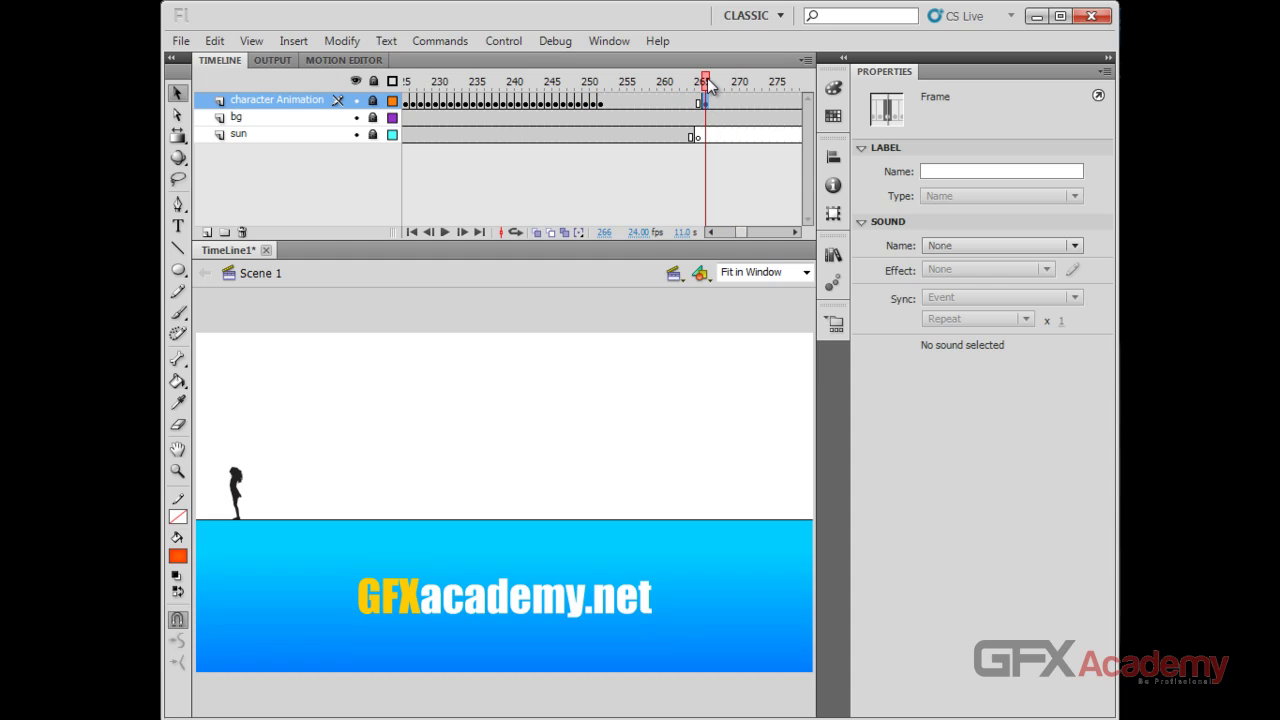
Check the character Animation keyframe at frame 266, undo the frame's move from frame 270, and save the file.
mouse_move(707, 84)
left_mouse_down()
mouse_move(602, 84)
mouse_move(711, 84)
left_mouse_up()
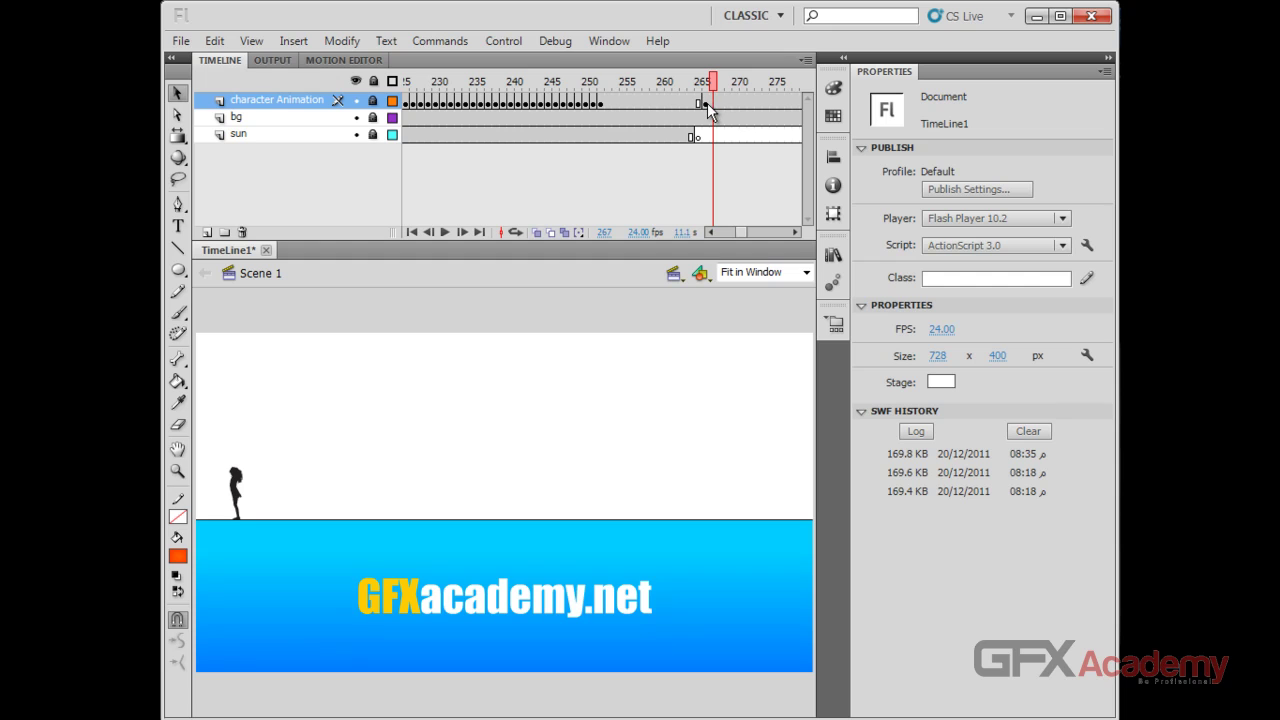
left_click(702, 102)
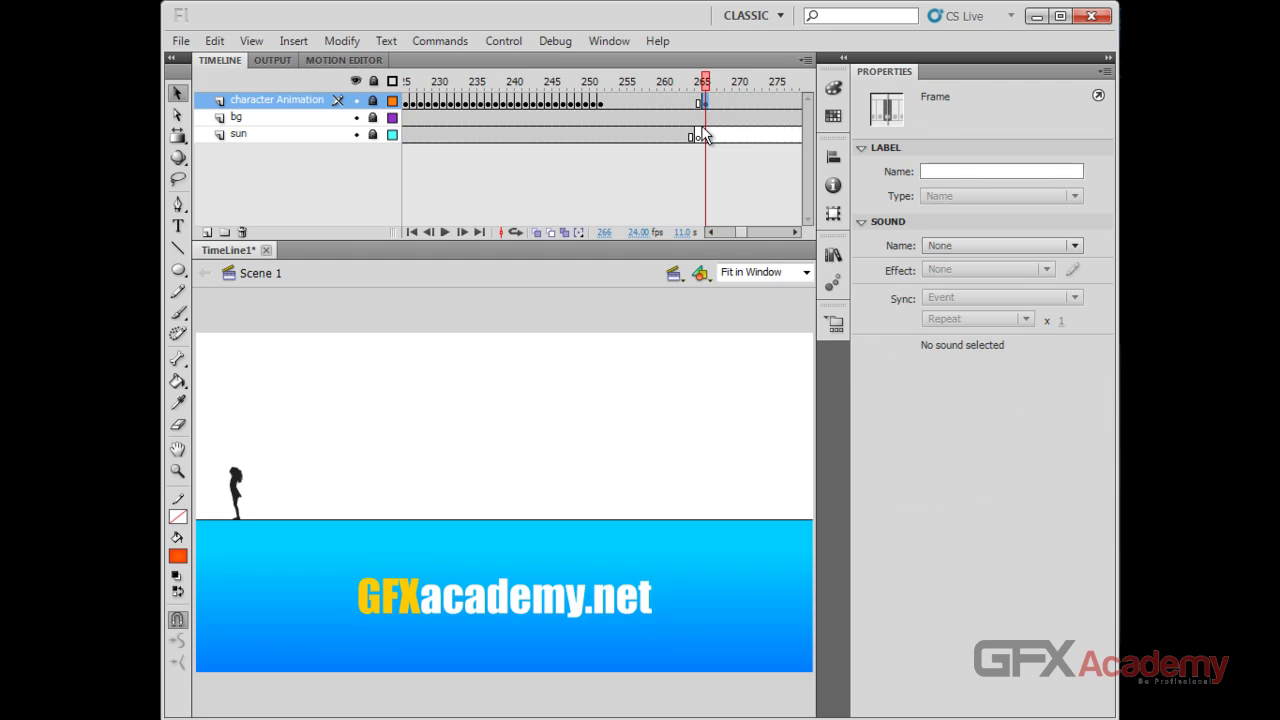
left_click_drag(702, 102, 736, 102)
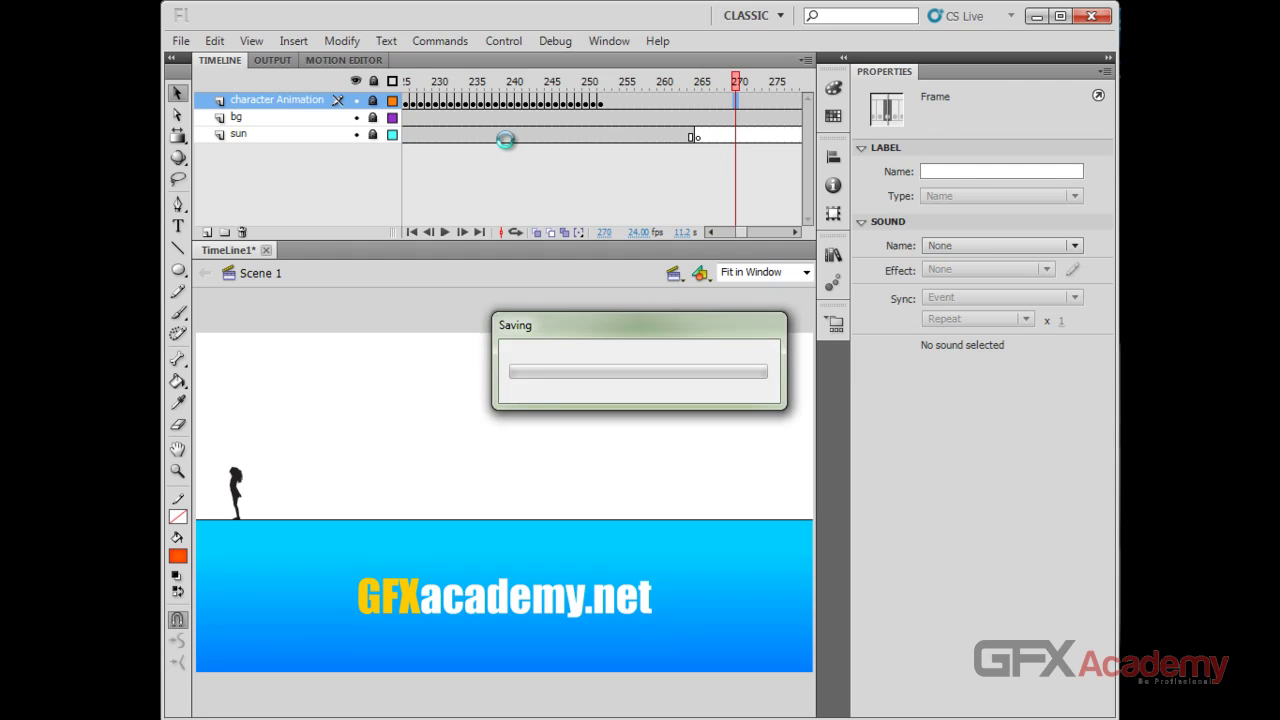